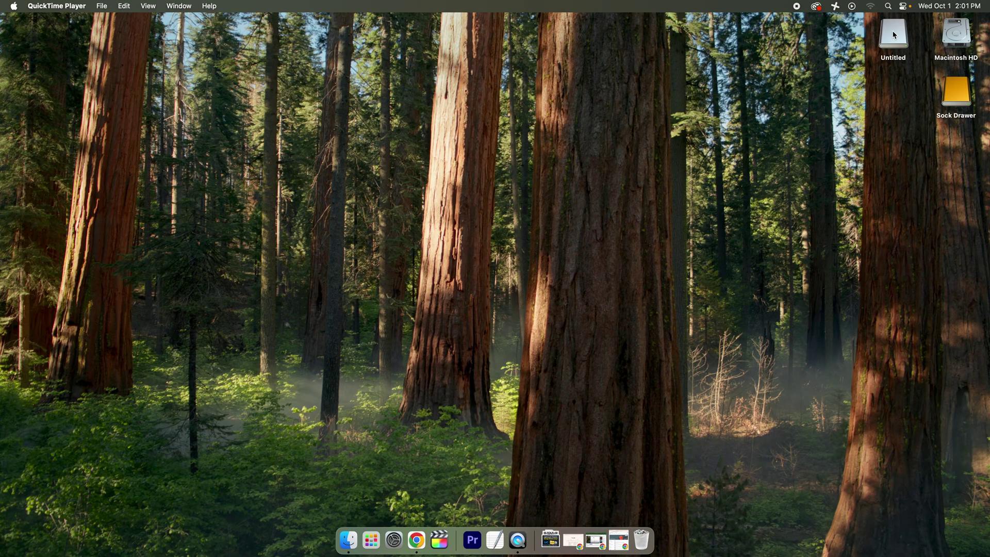
Move the Untitled disk icon on the desktop to sit below Sock Drawer.
{"action": "left_click_drag", "start_coordinate": [905, 46], "coordinate": [958, 165]}
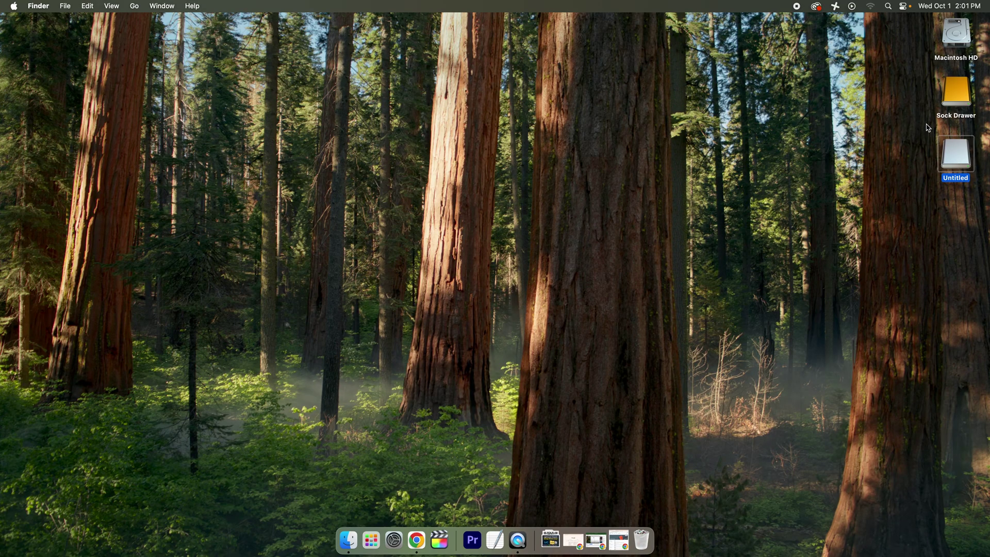
Open the Untitled card's DCIM > 104CANON folder and preview IMG_0210.JPG full size.
{"action": "double_click", "coordinate": [958, 151]}
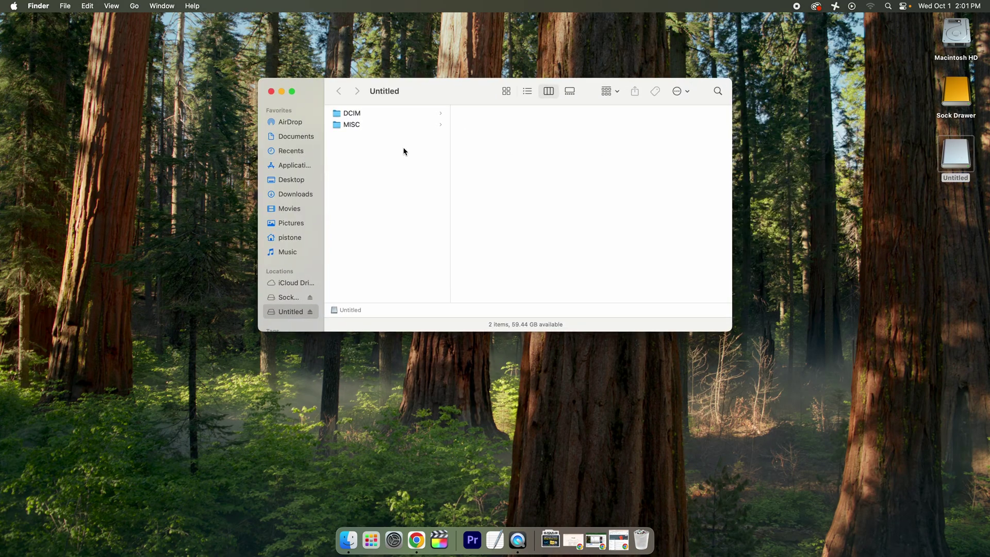
{"action": "left_click_drag", "start_coordinate": [282, 91], "coordinate": [206, 64]}
{"action": "left_click", "coordinate": [294, 87]}
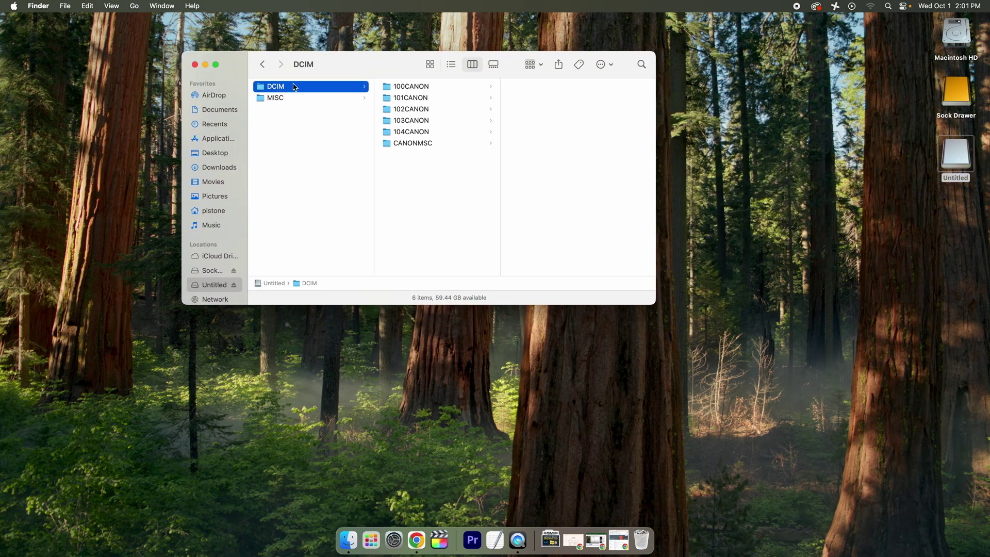
{"action": "left_click", "coordinate": [420, 133]}
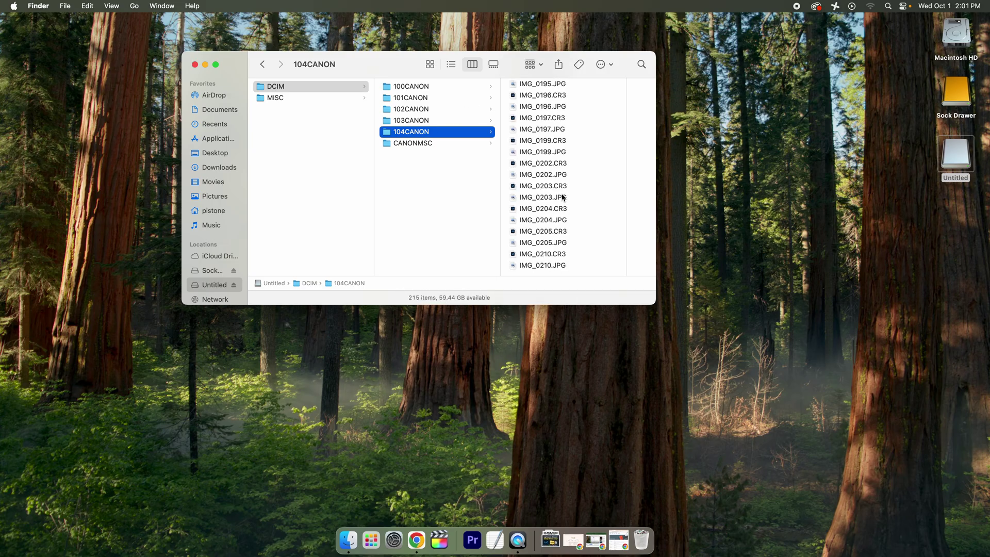
{"action": "left_click", "coordinate": [552, 265]}
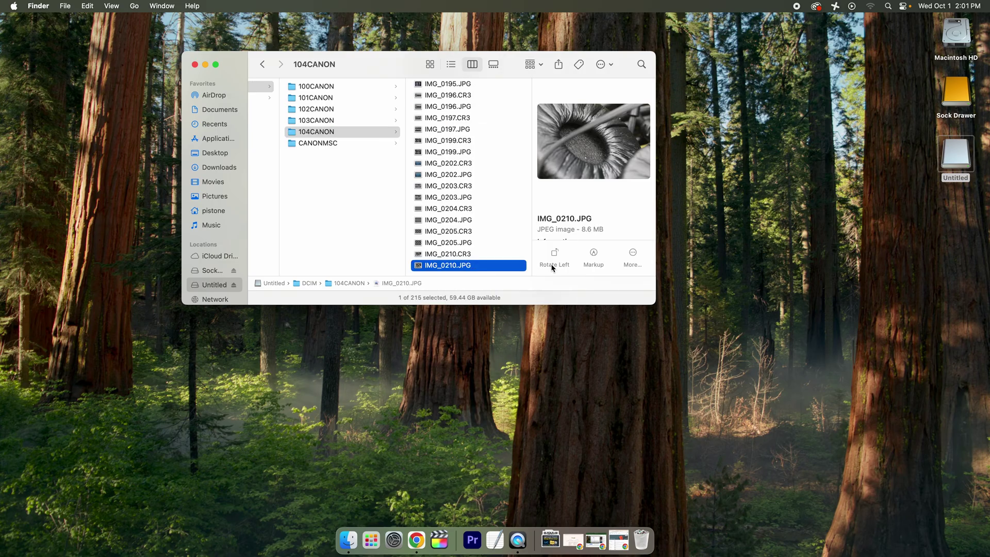
{"action": "key", "text": "space"}
{"action": "key", "text": "space"}
Open Sock Drawer's 2025-09-30FillTheFrame folder in a second Finder window.
{"action": "double_click", "coordinate": [943, 84]}
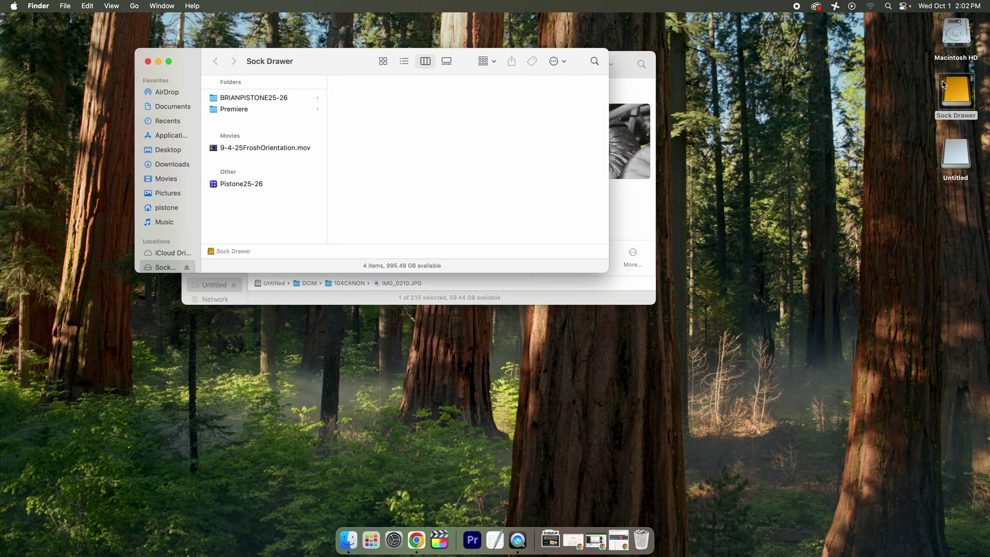
{"action": "left_click", "coordinate": [275, 98]}
{"action": "left_click", "coordinate": [375, 101]}
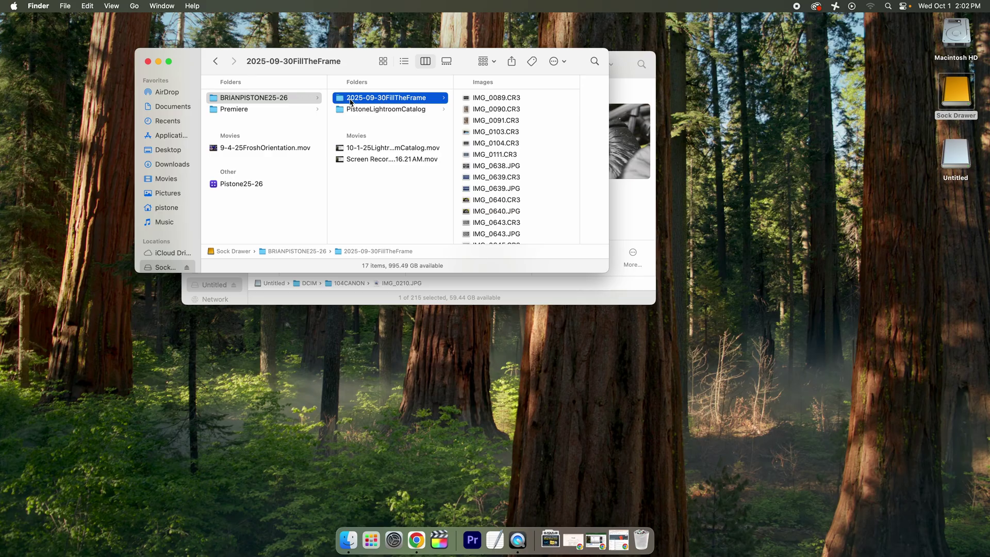
{"action": "scroll", "coordinate": [541, 152], "scroll_direction": "down", "scroll_amount": 2}
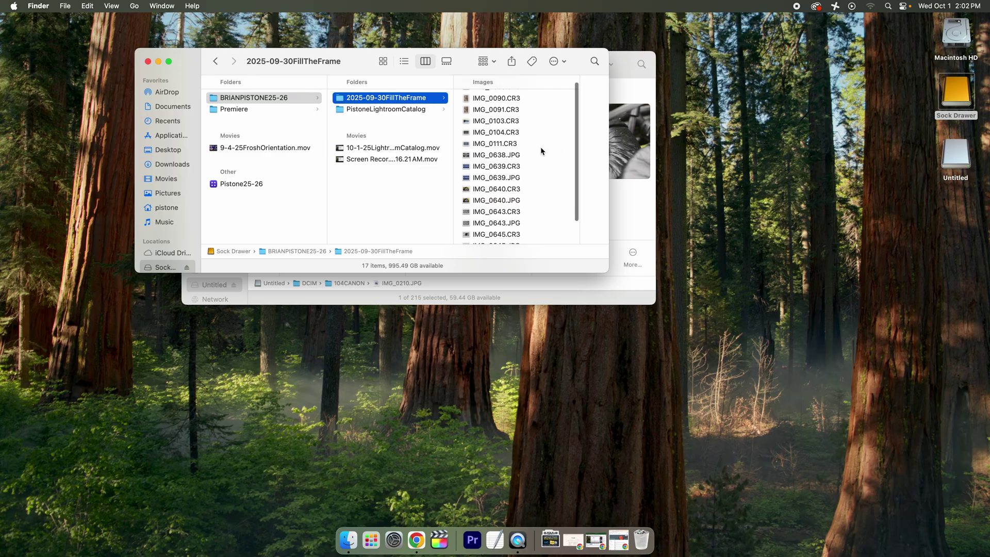
Copy IMG_0210.JPG and IMG_0210.CR3 from the card into the FillTheFrame folder.
{"action": "left_click_drag", "start_coordinate": [344, 56], "coordinate": [614, 336]}
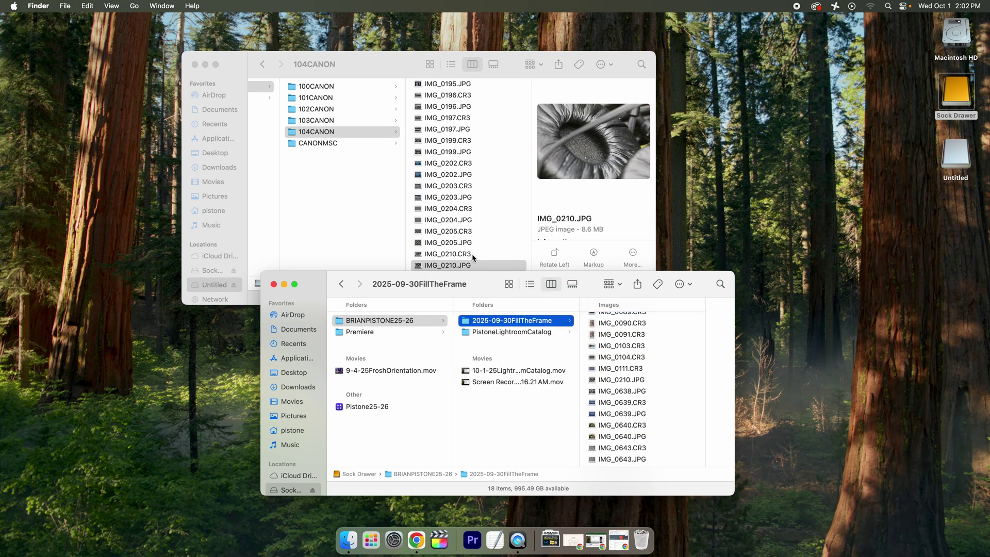
{"action": "left_click", "coordinate": [453, 255]}
{"action": "left_click", "coordinate": [442, 256]}
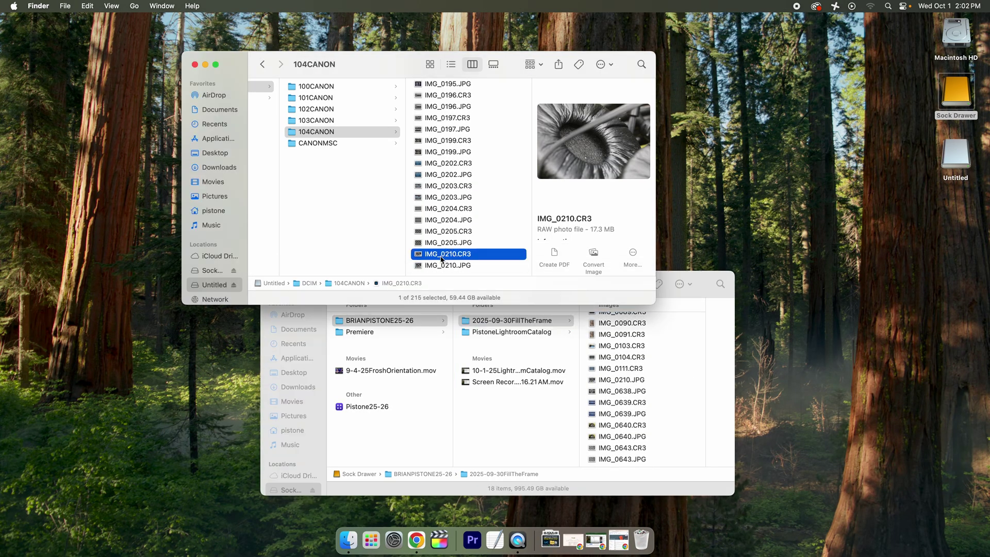
{"action": "left_click", "coordinate": [690, 345]}
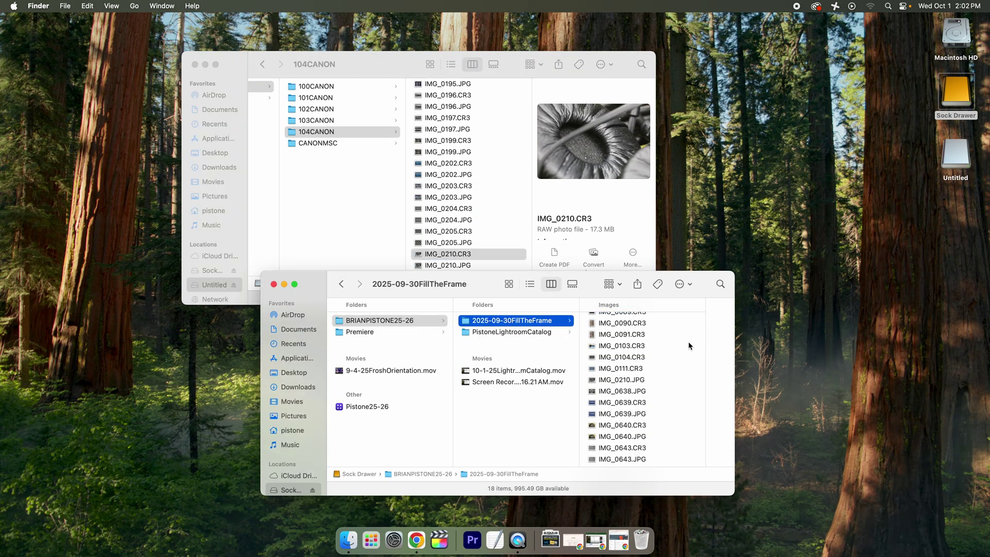
{"action": "key", "text": "super+v"}
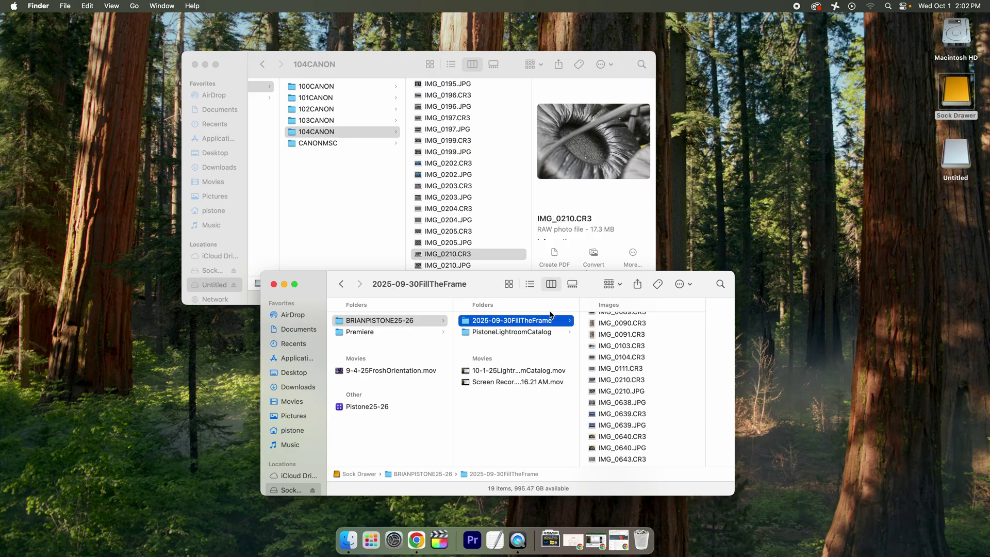
Preview IMG_0104.CR3 full size, then close the FillTheFrame window.
{"action": "left_click", "coordinate": [617, 357]}
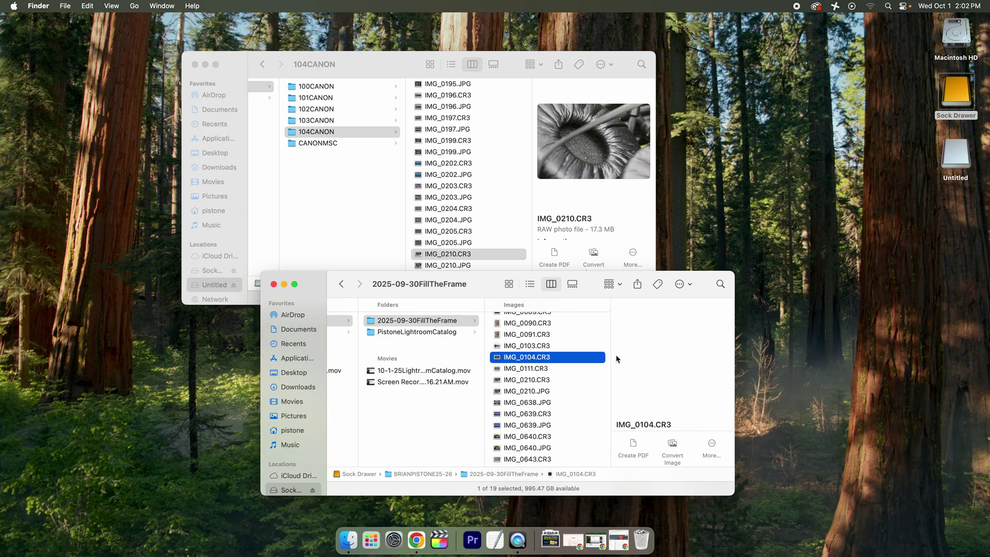
{"action": "key", "text": "space"}
{"action": "key", "text": "space"}
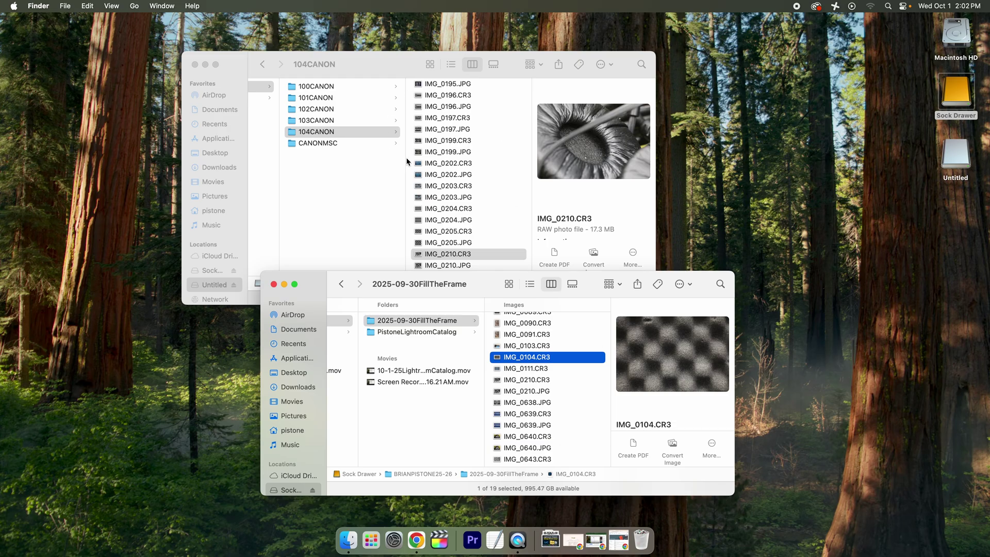
{"action": "left_click_drag", "start_coordinate": [323, 281], "coordinate": [274, 160]}
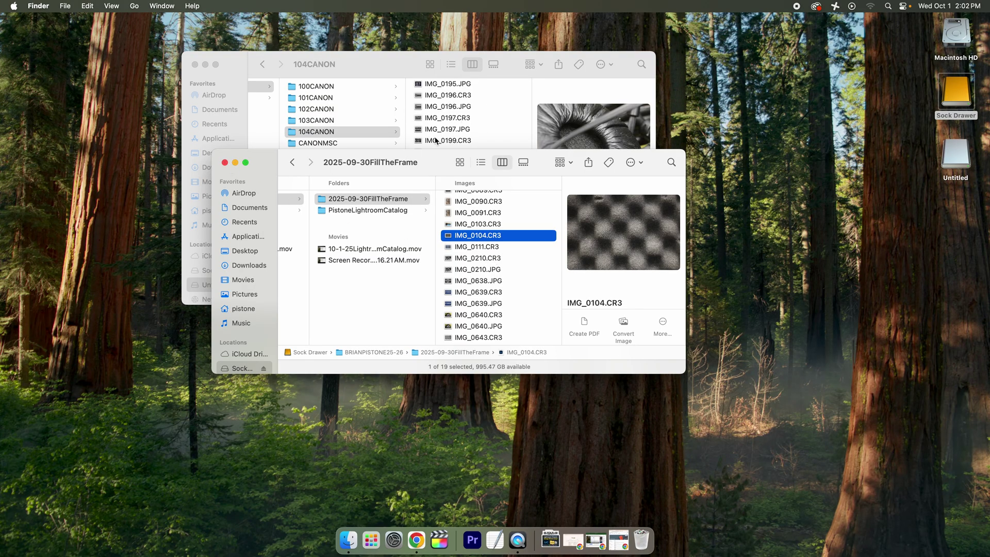
{"action": "left_click", "coordinate": [225, 163]}
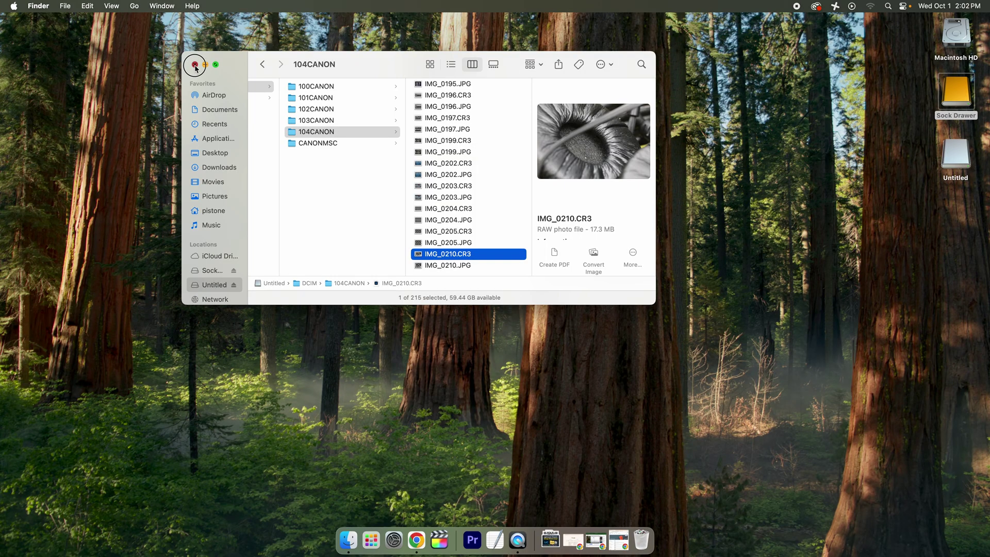
Close the card's 104CANON window and search Spotlight for 'lig'.
{"action": "left_click", "coordinate": [195, 64]}
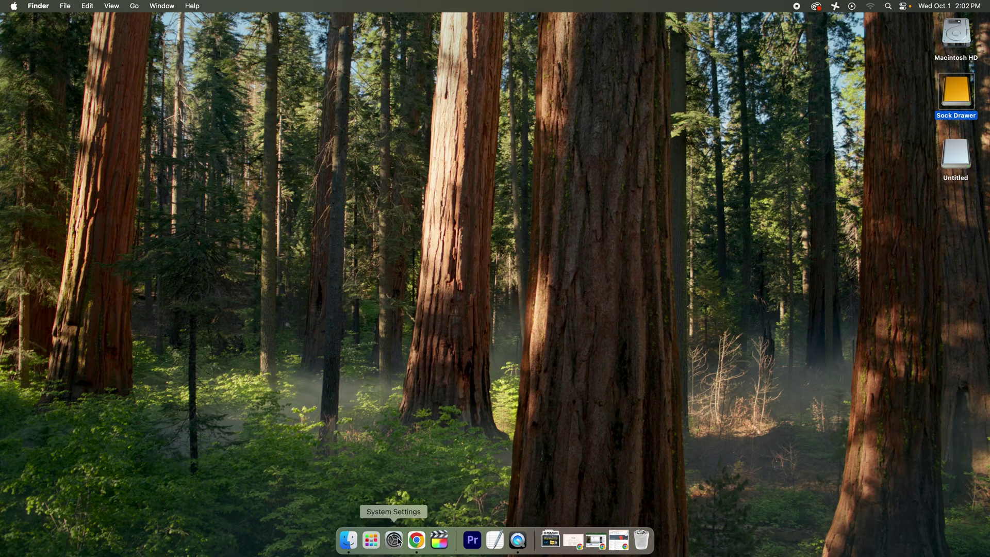
{"action": "left_click", "coordinate": [890, 5]}
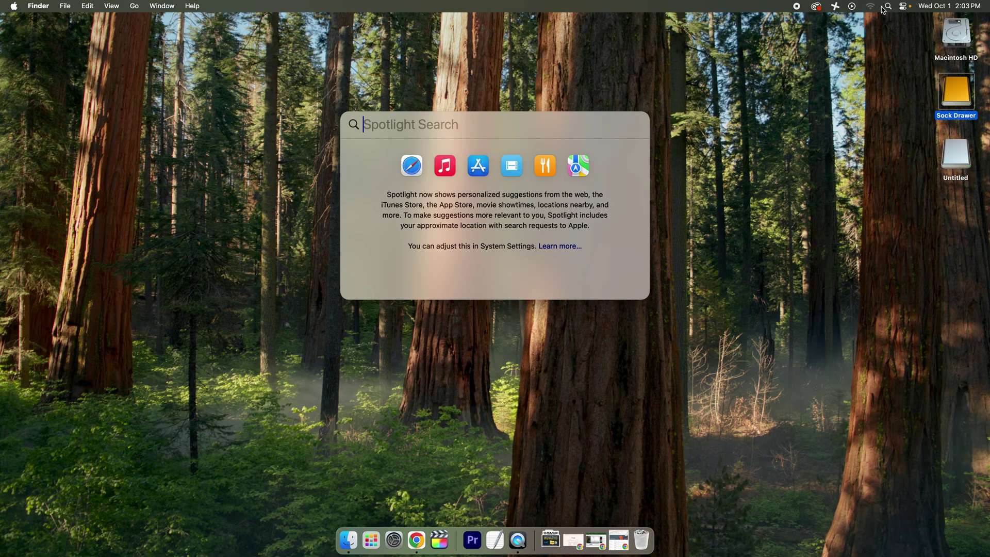
{"action": "type", "text": "lig"}
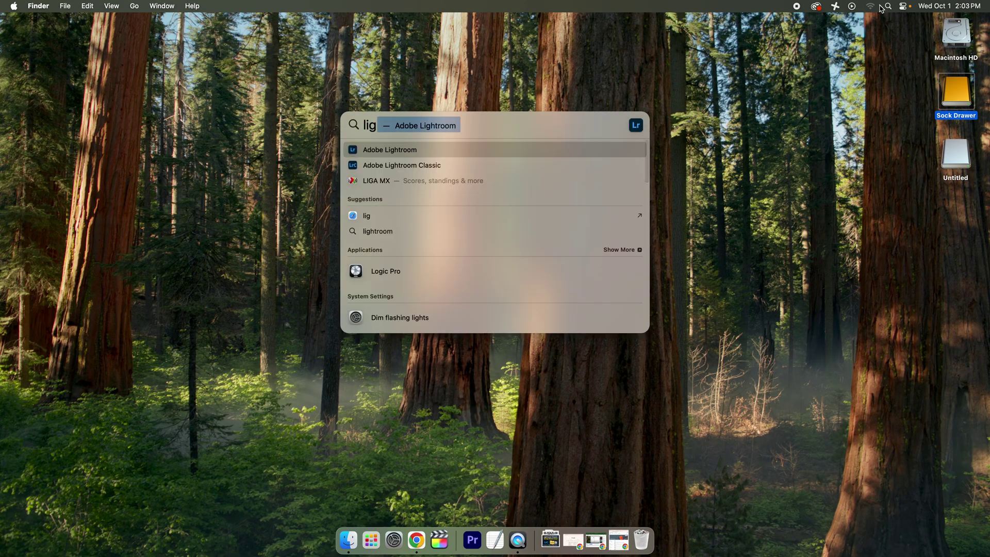
Add Lightroom Classic from Launchpad to the Dock and launch it.
{"action": "left_click", "coordinate": [376, 548]}
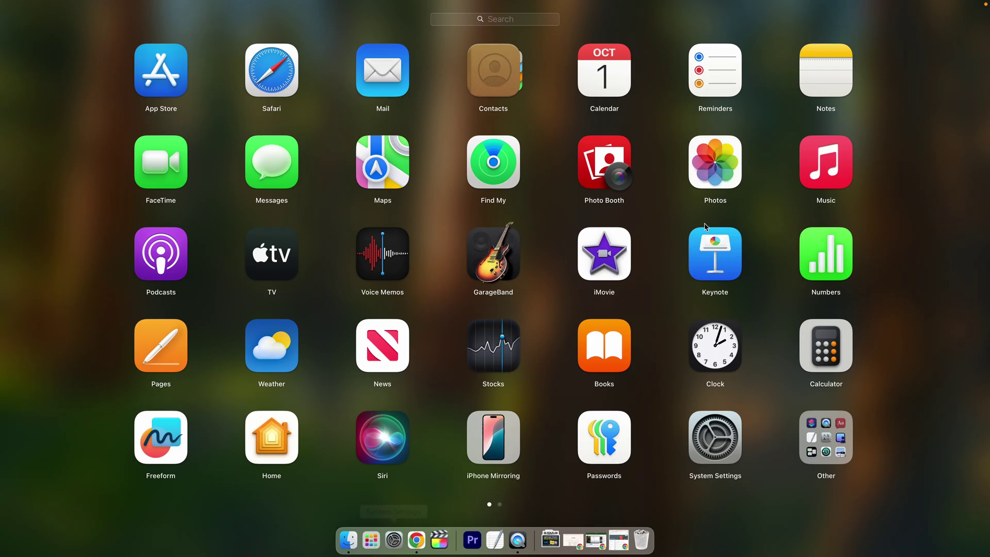
{"action": "scroll", "coordinate": [694, 244], "scroll_direction": "right", "scroll_amount": 3}
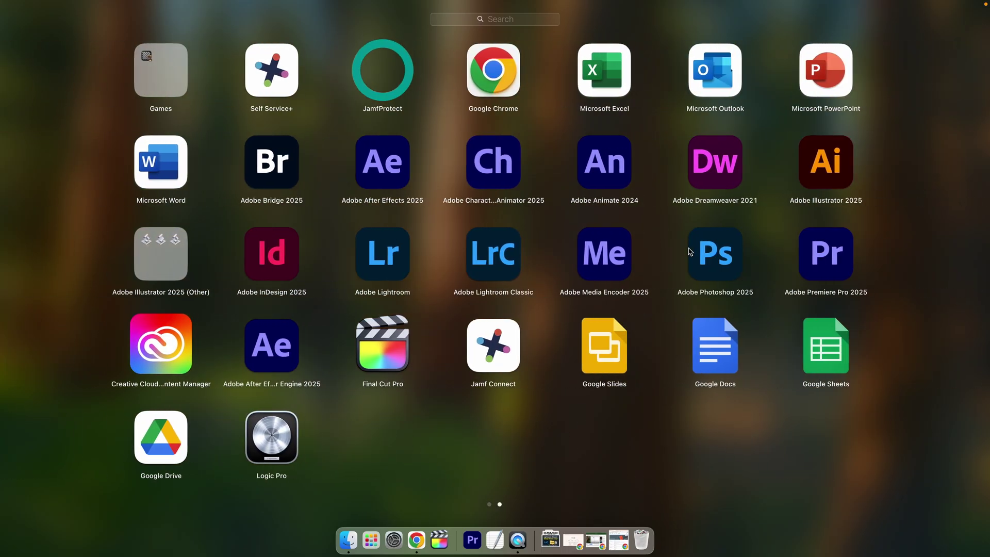
{"action": "left_click_drag", "start_coordinate": [512, 267], "coordinate": [450, 550]}
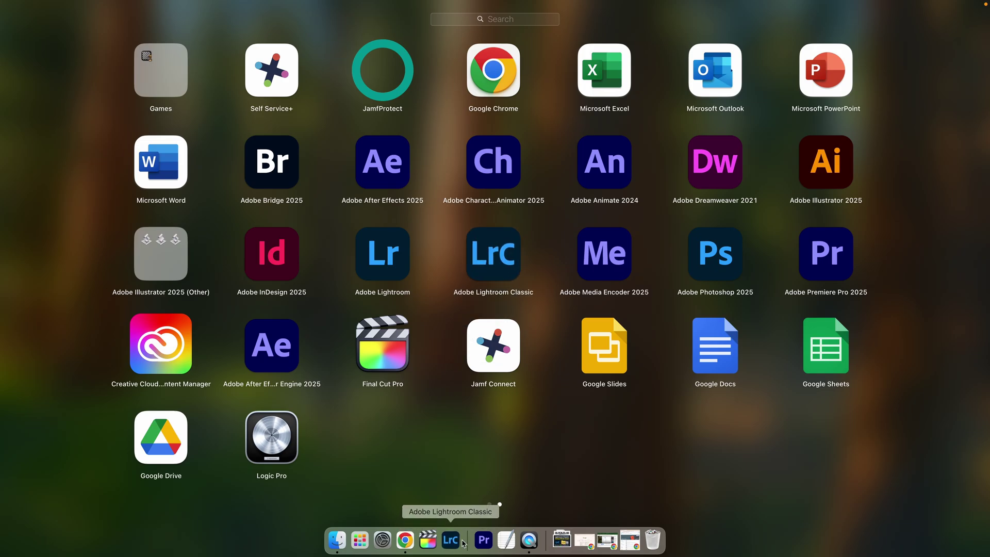
{"action": "left_click", "coordinate": [450, 545]}
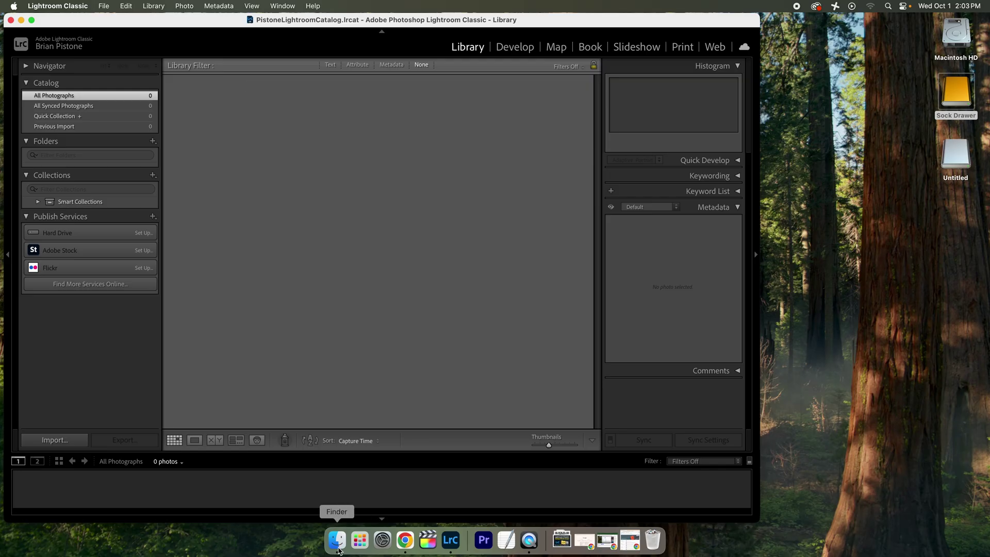
{"action": "left_click", "coordinate": [337, 540]}
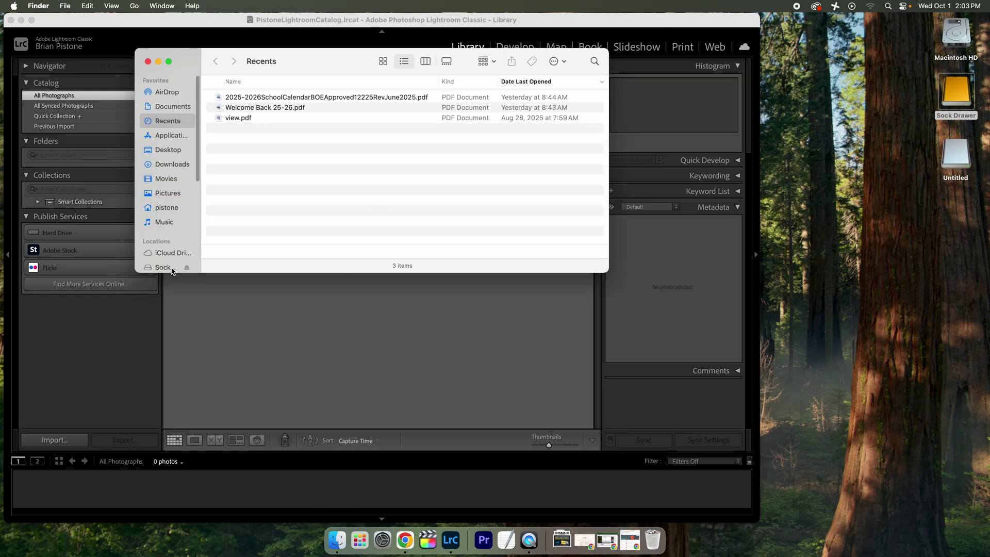
{"action": "left_click", "coordinate": [172, 269]}
{"action": "double_click", "coordinate": [240, 98]}
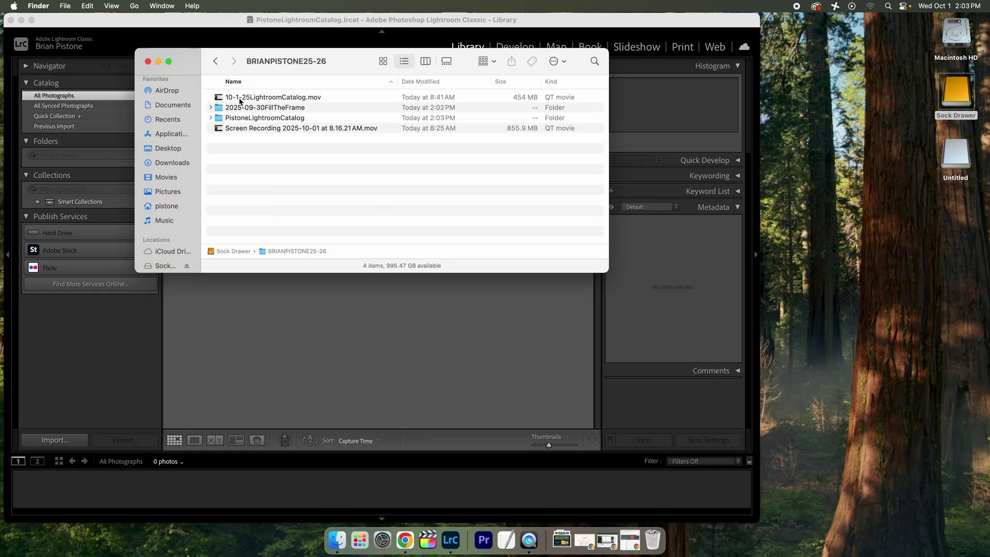
{"action": "left_click", "coordinate": [238, 119]}
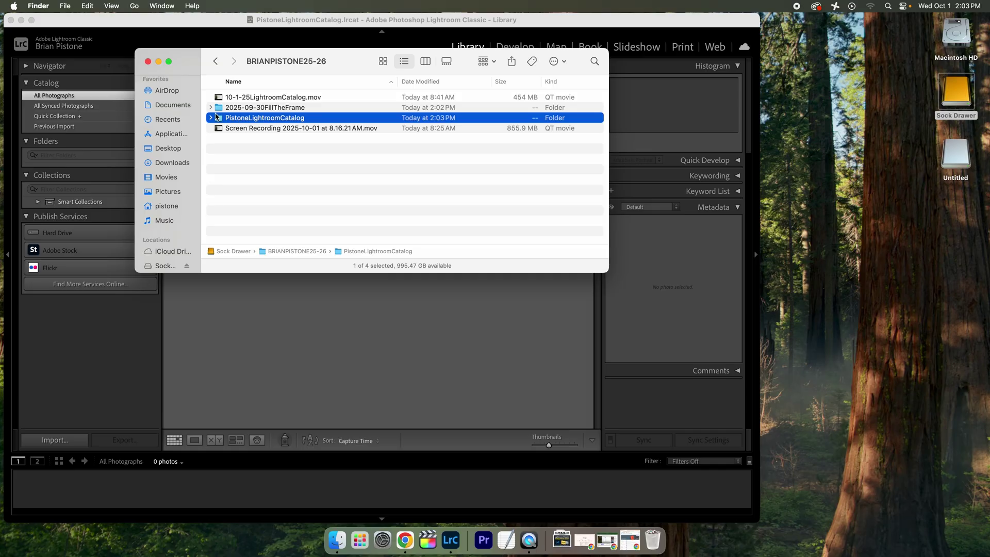
{"action": "left_click", "coordinate": [210, 118]}
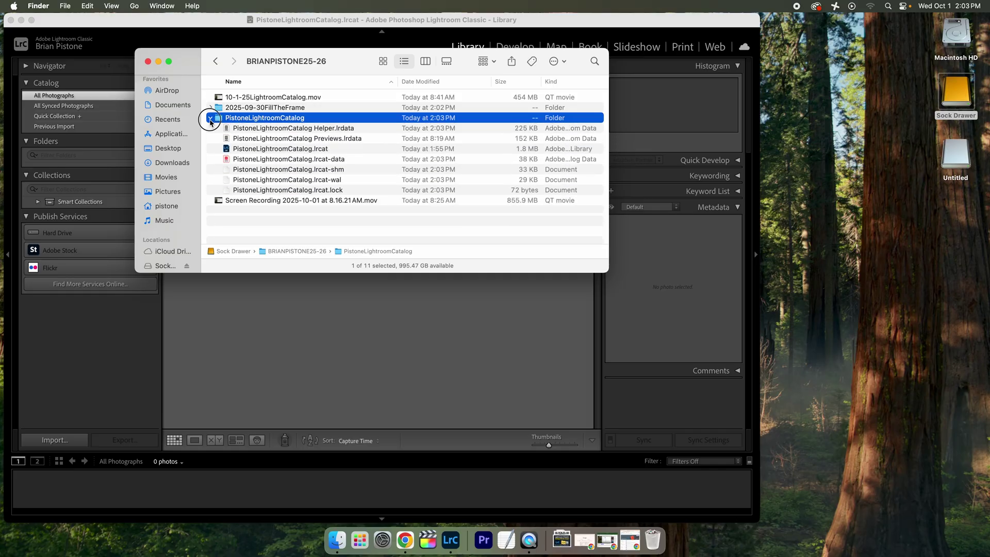
{"action": "left_click", "coordinate": [210, 119]}
{"action": "left_click", "coordinate": [148, 62]}
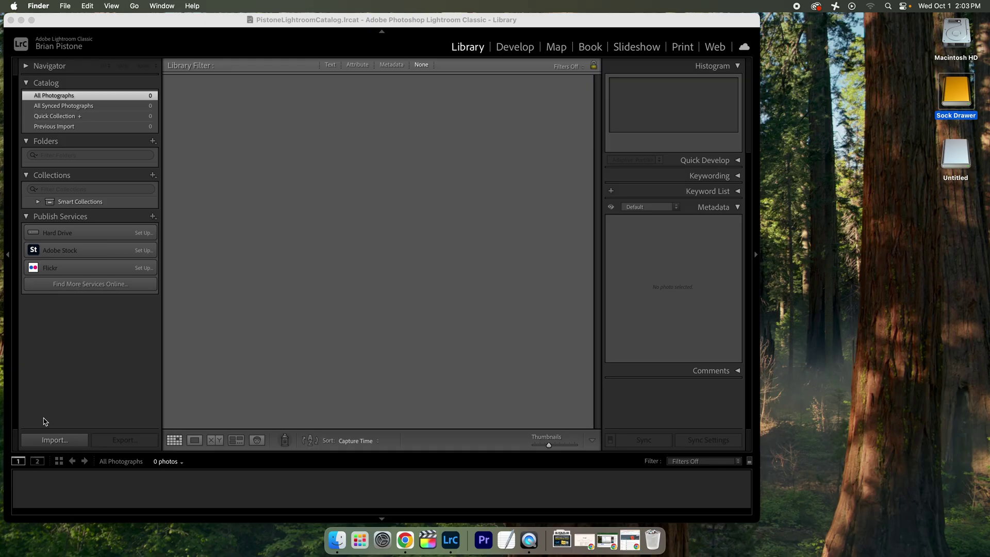
Open Lightroom's Import dialog, keeping subfolders included in the source.
{"action": "left_click", "coordinate": [73, 461]}
{"action": "left_click", "coordinate": [54, 440]}
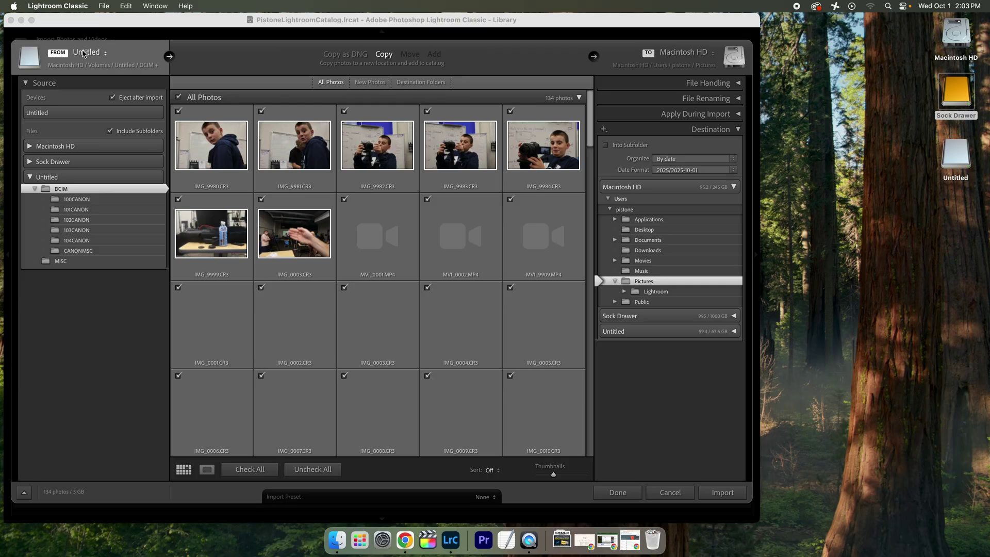
{"action": "left_click", "coordinate": [102, 54]}
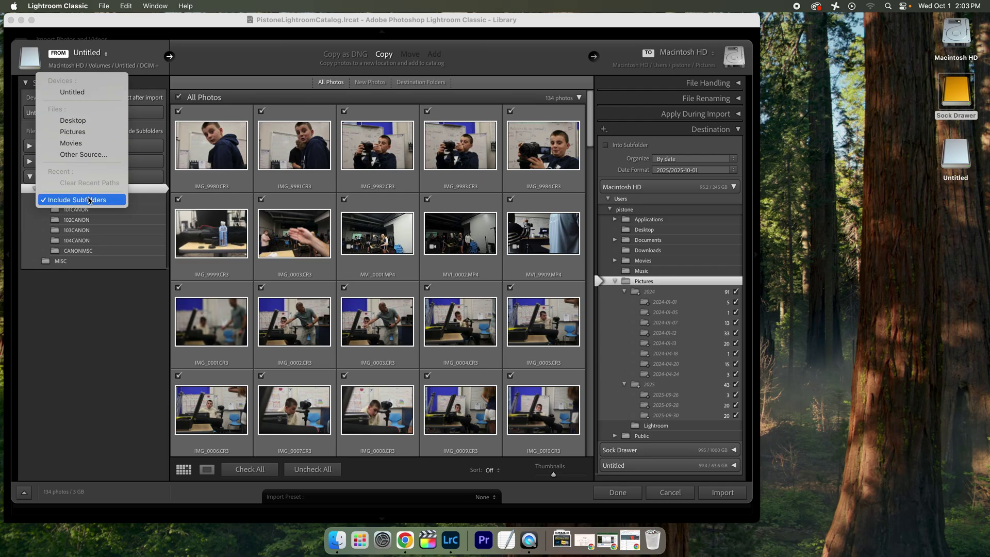
{"action": "left_click", "coordinate": [138, 54]}
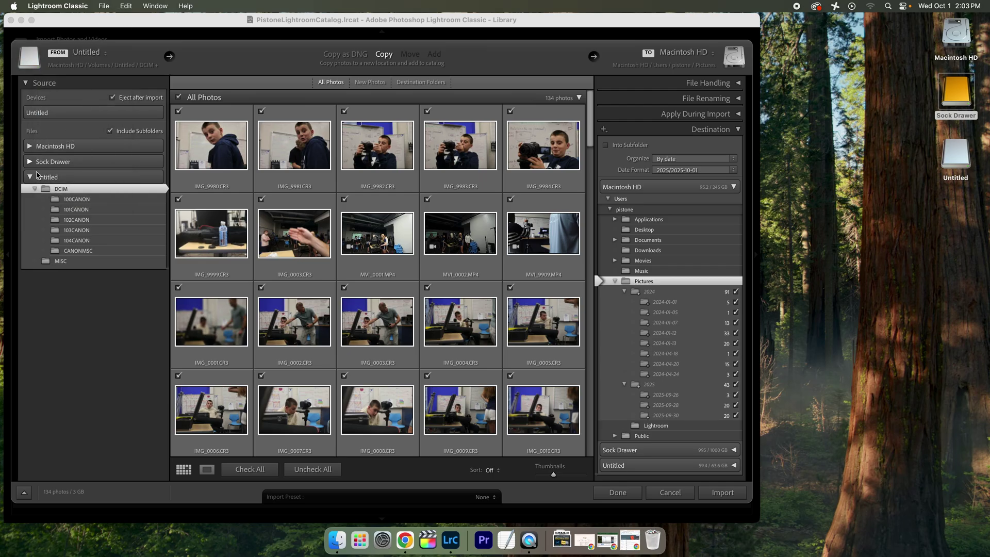
{"action": "left_click", "coordinate": [30, 148]}
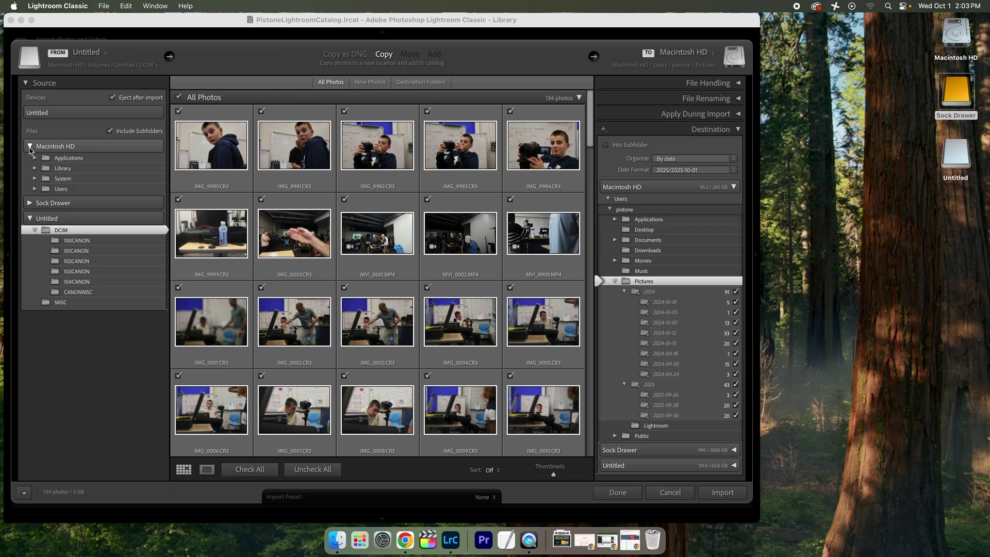
{"action": "left_click", "coordinate": [29, 147]}
{"action": "left_click", "coordinate": [29, 162]}
{"action": "left_click", "coordinate": [111, 175]}
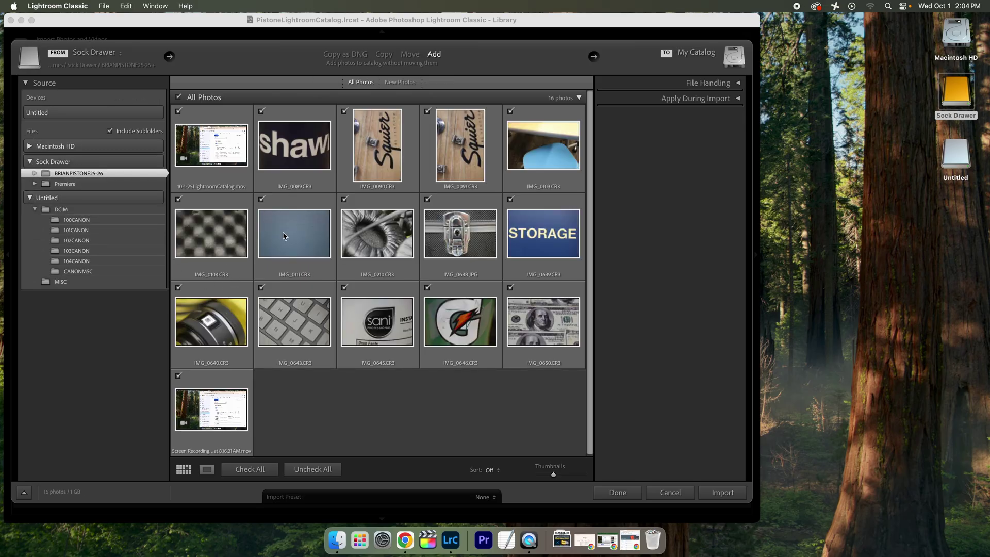
{"action": "left_click", "coordinate": [339, 541]}
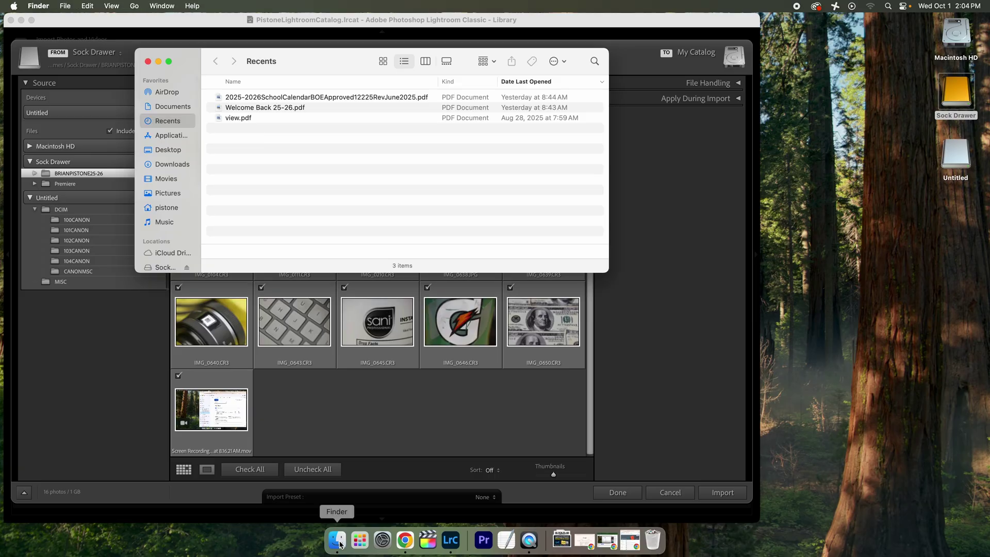
Open Sock Drawer > BRIANPISTONE25-26 > 2025-09-30FillTheFrame in Finder.
{"action": "left_click", "coordinate": [164, 267]}
{"action": "double_click", "coordinate": [255, 98]}
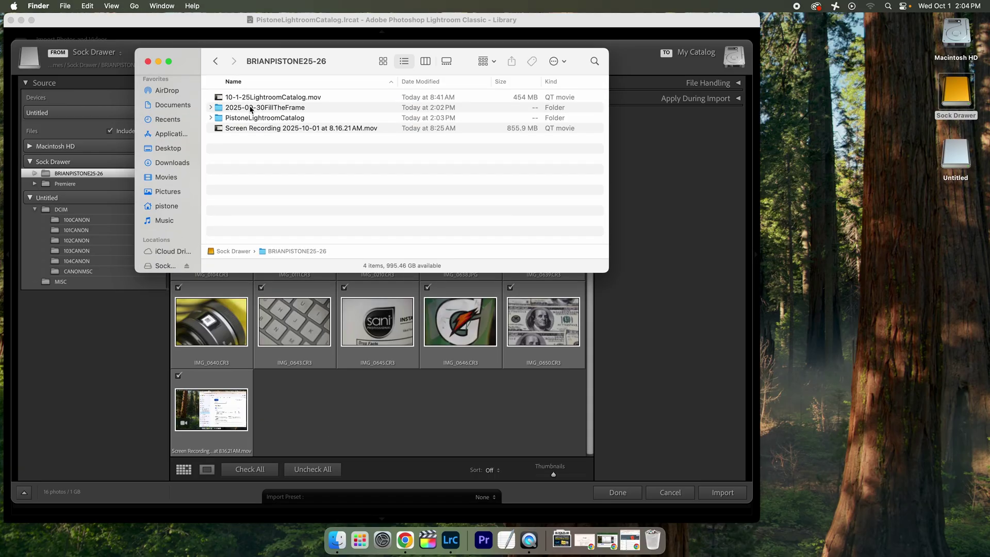
{"action": "double_click", "coordinate": [250, 108]}
{"action": "left_click_drag", "start_coordinate": [194, 69], "coordinate": [471, 196]}
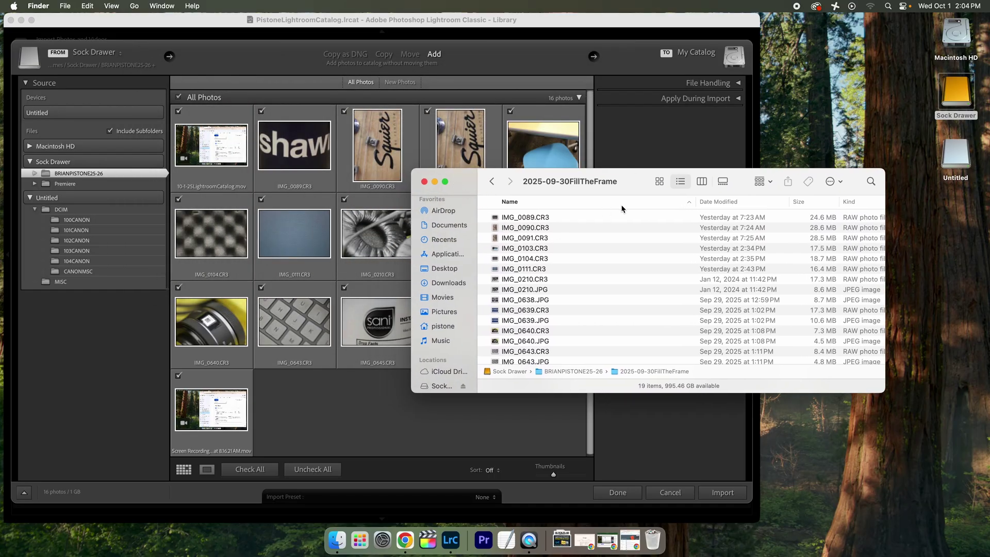
Browse IMG_0090, IMG_0091 and IMG_0103 in Gallery view, then return to Lightroom.
{"action": "left_click", "coordinate": [723, 181]}
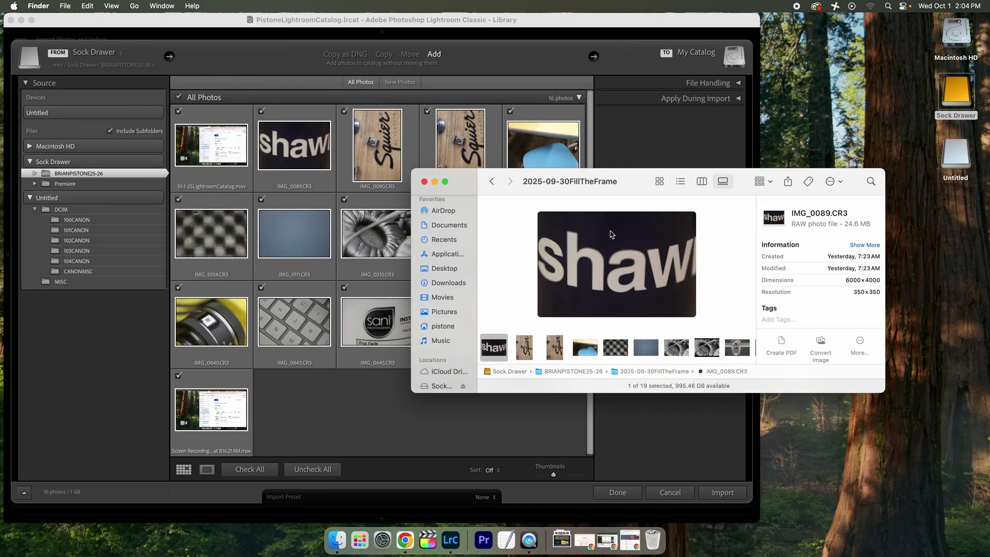
{"action": "left_click", "coordinate": [524, 348]}
{"action": "left_click", "coordinate": [555, 348]}
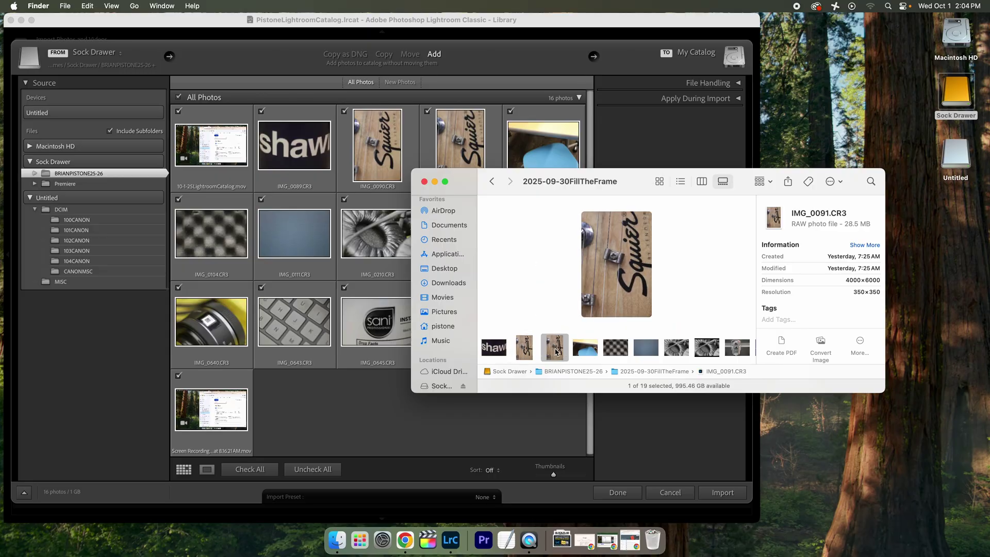
{"action": "left_click", "coordinate": [593, 352]}
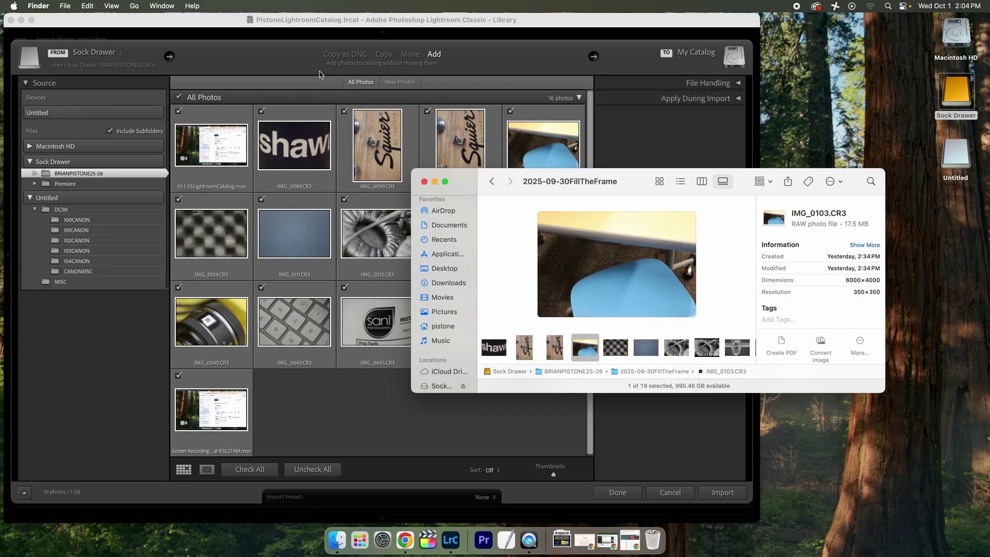
{"action": "left_click", "coordinate": [270, 113]}
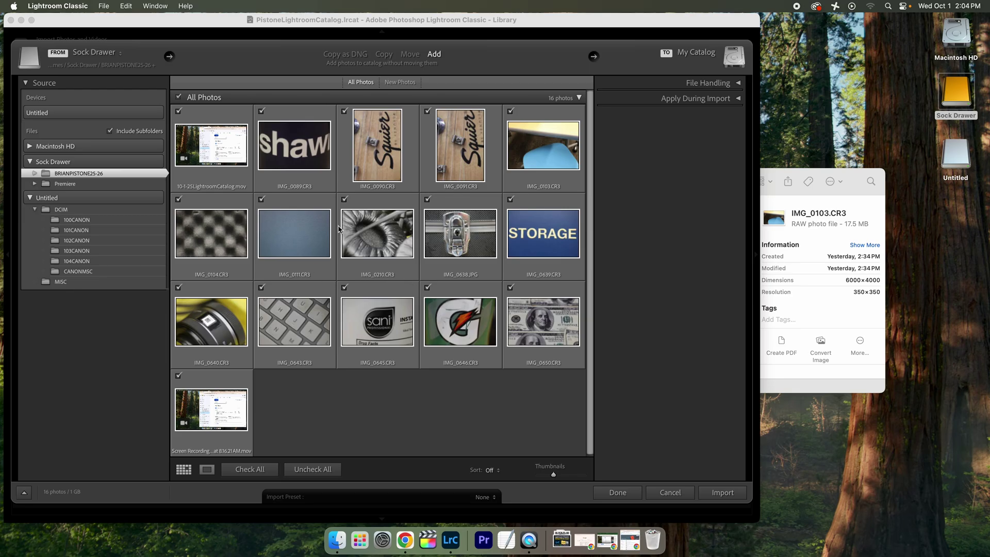
Use the card's whole DCIM folder with Include Subfolders on as source, showing 134 photos.
{"action": "left_click", "coordinate": [69, 211]}
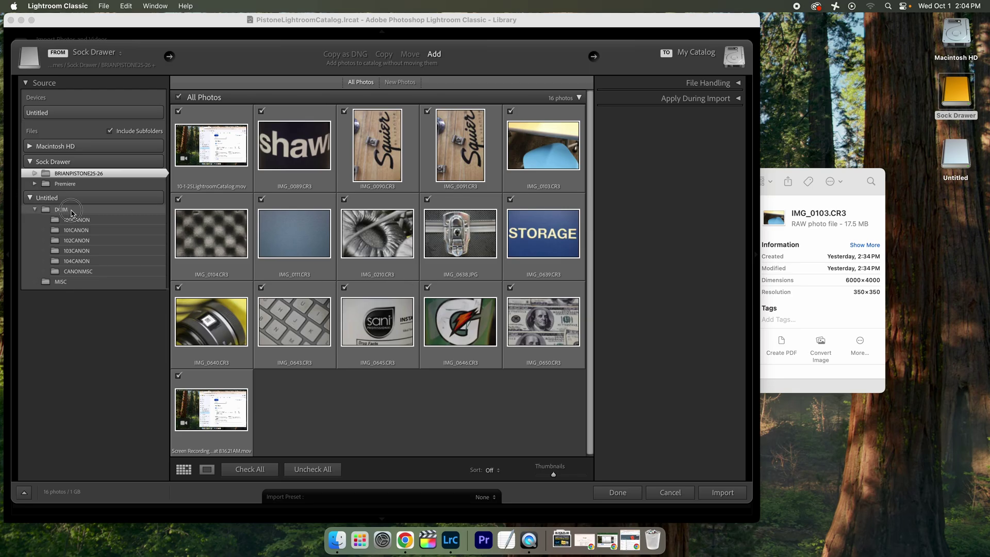
{"action": "left_click", "coordinate": [85, 261]}
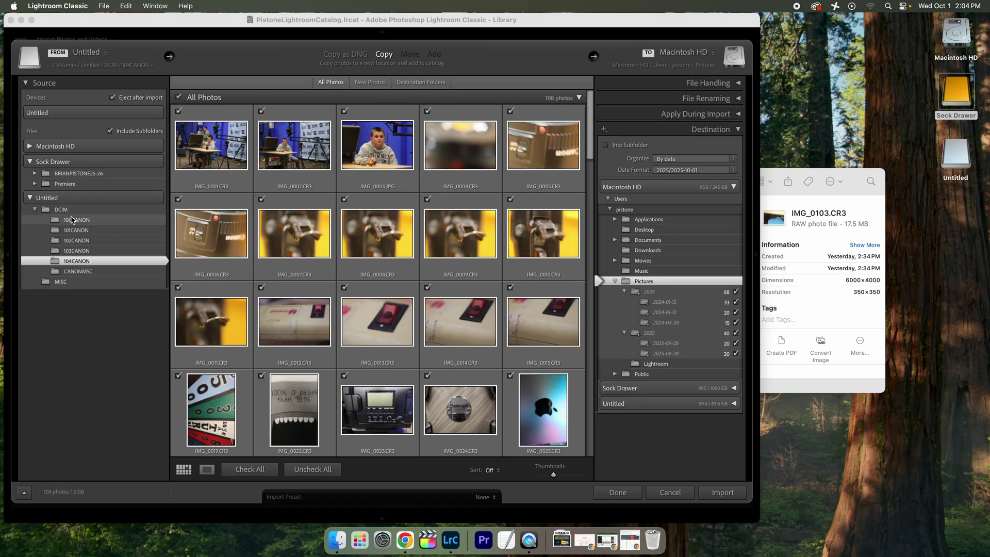
{"action": "left_click", "coordinate": [153, 210]}
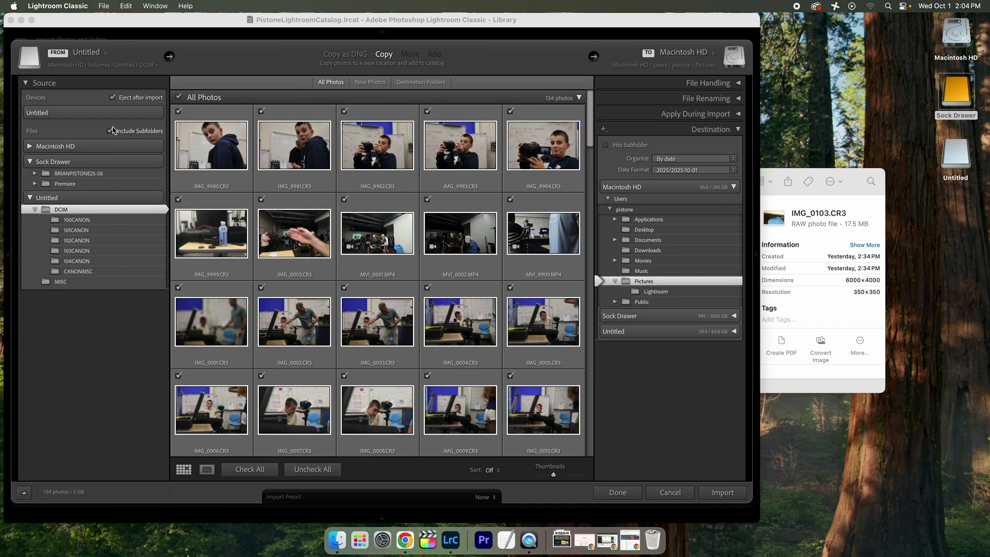
{"action": "left_click", "coordinate": [110, 132]}
{"action": "left_click", "coordinate": [111, 131]}
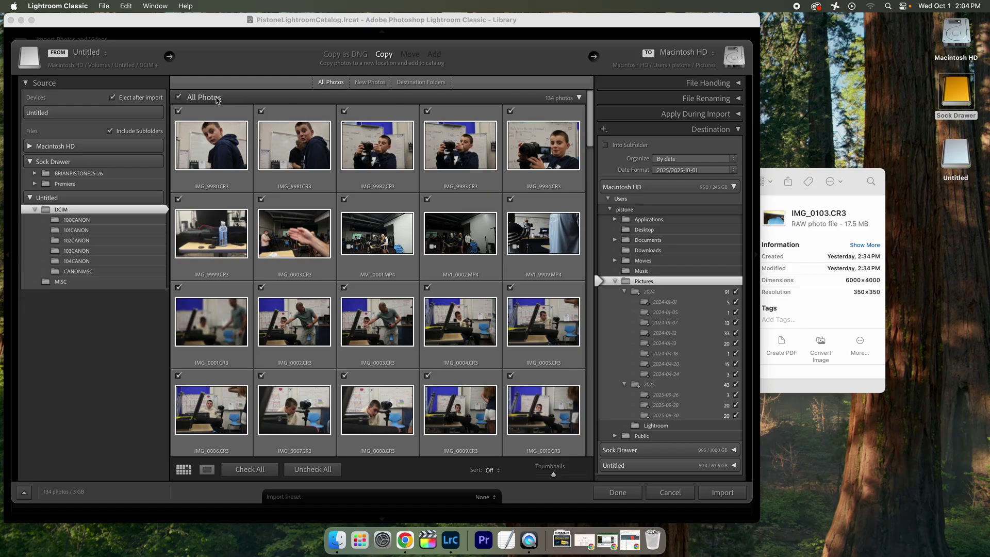
Uncheck every photo in the import grid.
{"action": "left_click", "coordinate": [178, 97]}
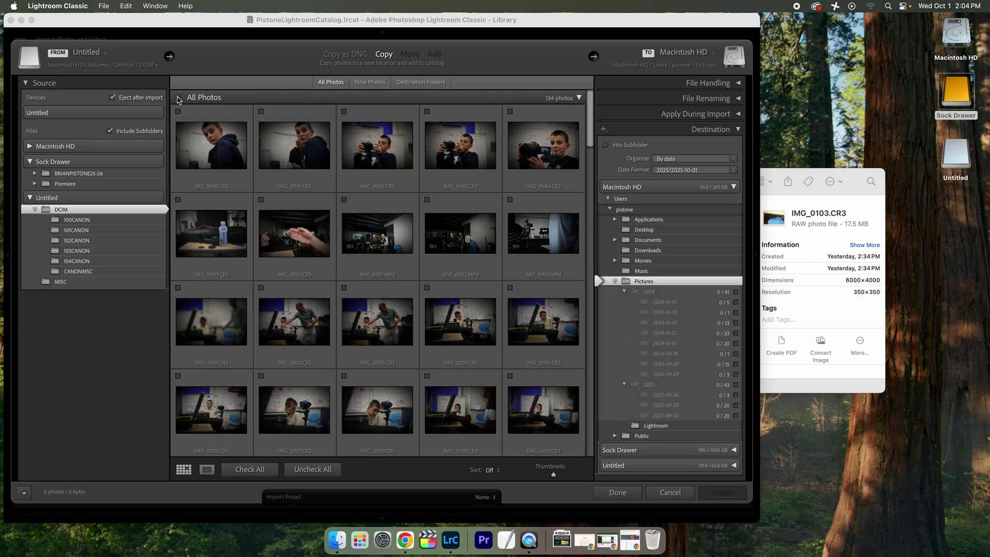
{"action": "left_click", "coordinate": [179, 98]}
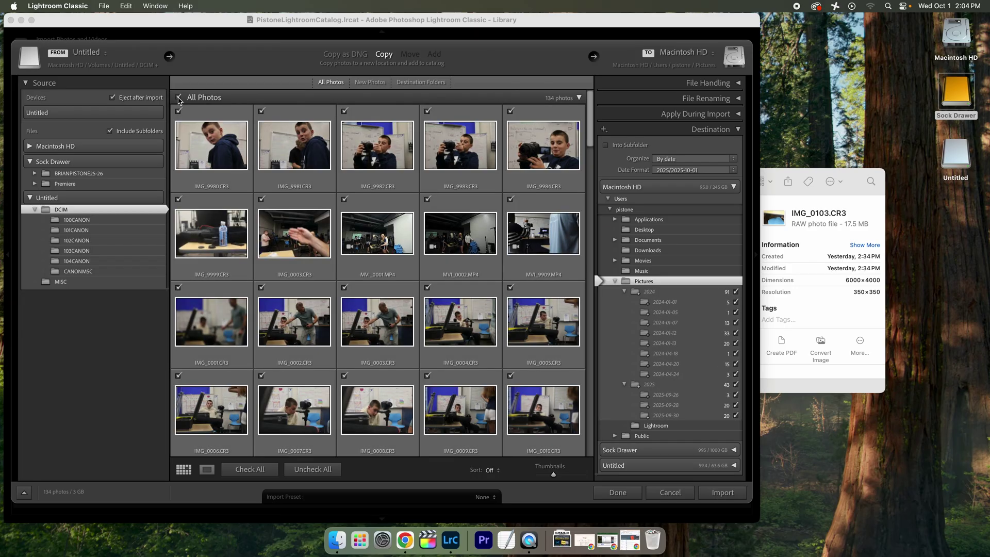
{"action": "left_click", "coordinate": [179, 98]}
{"action": "scroll", "coordinate": [436, 274], "scroll_direction": "down", "scroll_amount": 20}
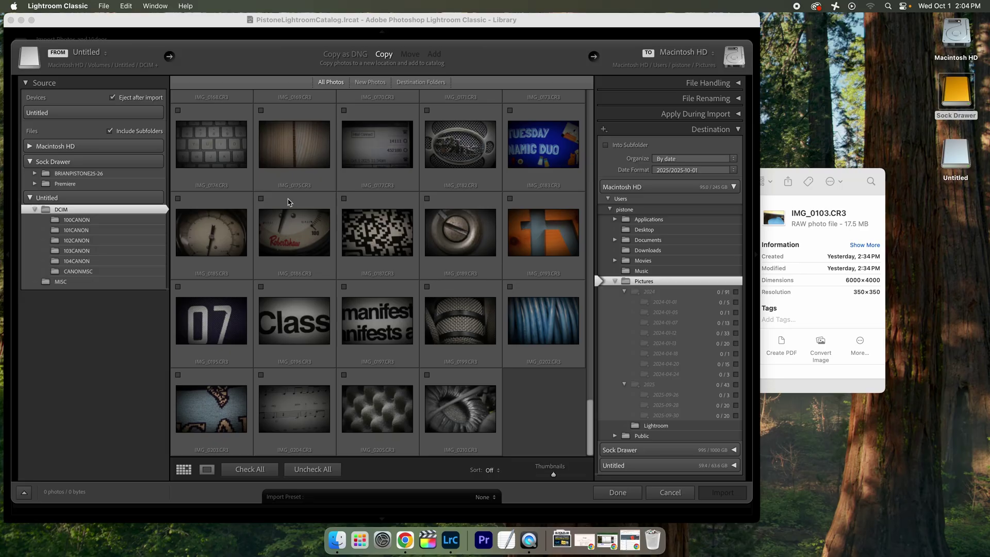
{"action": "scroll", "coordinate": [202, 151], "scroll_direction": "up", "scroll_amount": 5}
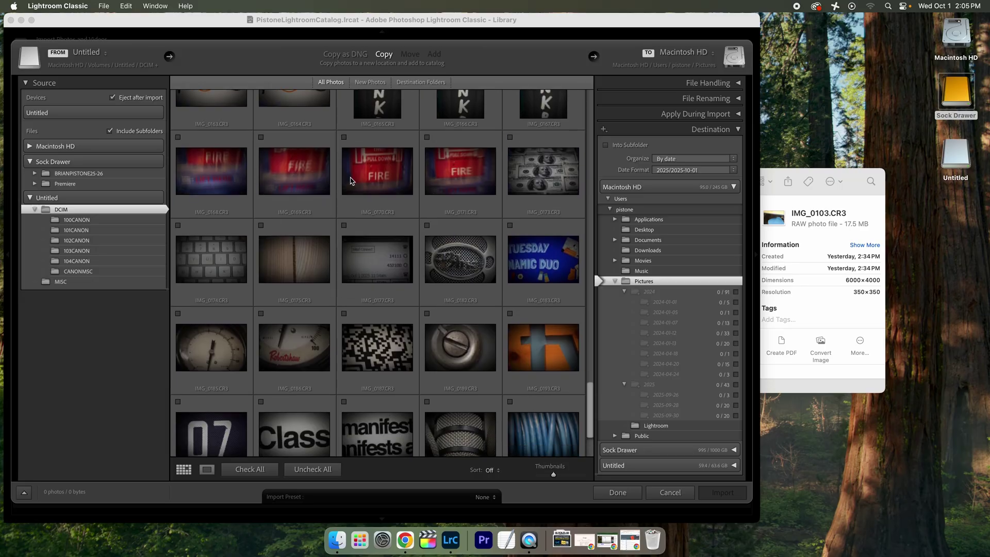
Mark IMG_0173 and IMG_0210 as the ends of the photo range to import.
{"action": "left_click", "coordinate": [510, 137]}
{"action": "scroll", "coordinate": [517, 254], "scroll_direction": "down", "scroll_amount": 5}
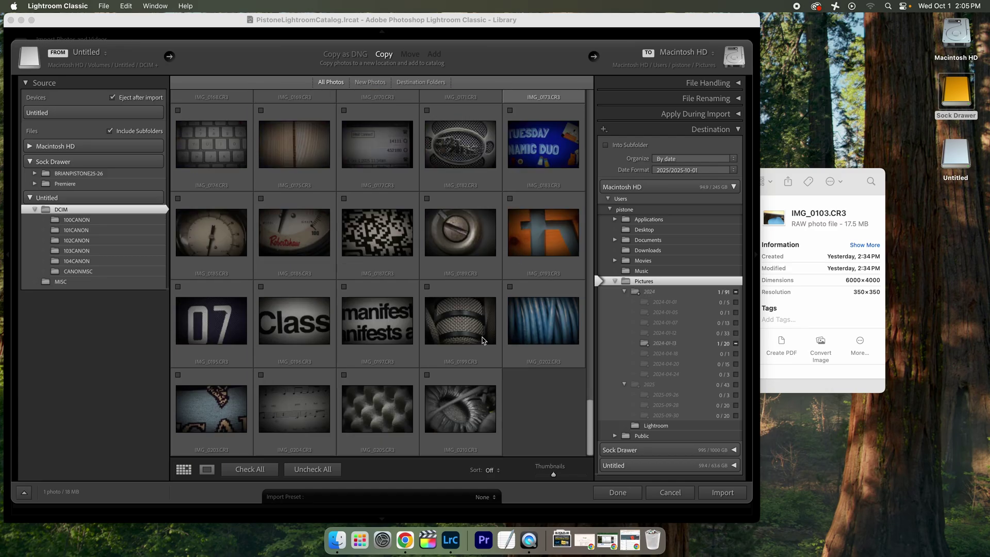
{"action": "left_click", "coordinate": [428, 376]}
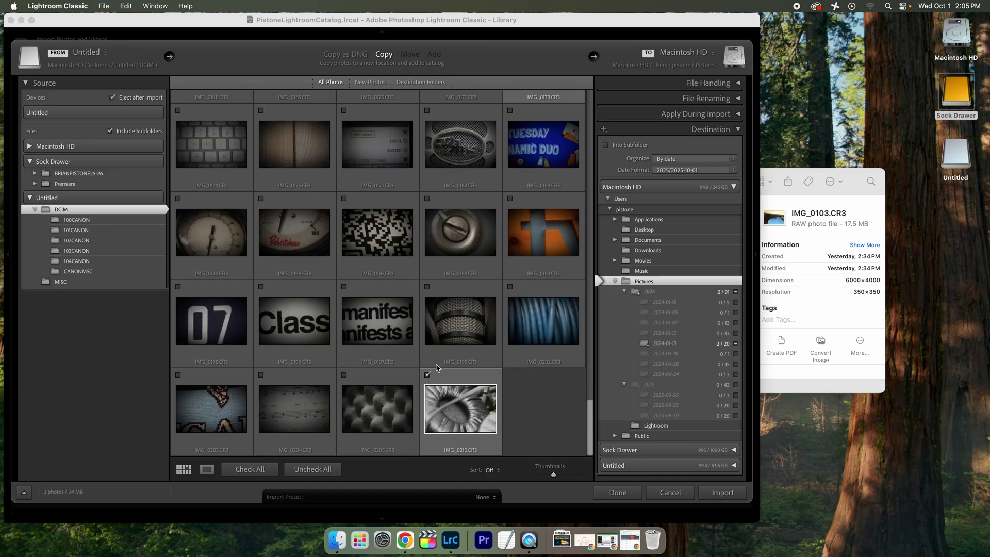
{"action": "scroll", "coordinate": [446, 363], "scroll_direction": "up", "scroll_amount": 5}
{"action": "scroll", "coordinate": [458, 357], "scroll_direction": "down", "scroll_amount": 5}
{"action": "scroll", "coordinate": [459, 356], "scroll_direction": "up", "scroll_amount": 10}
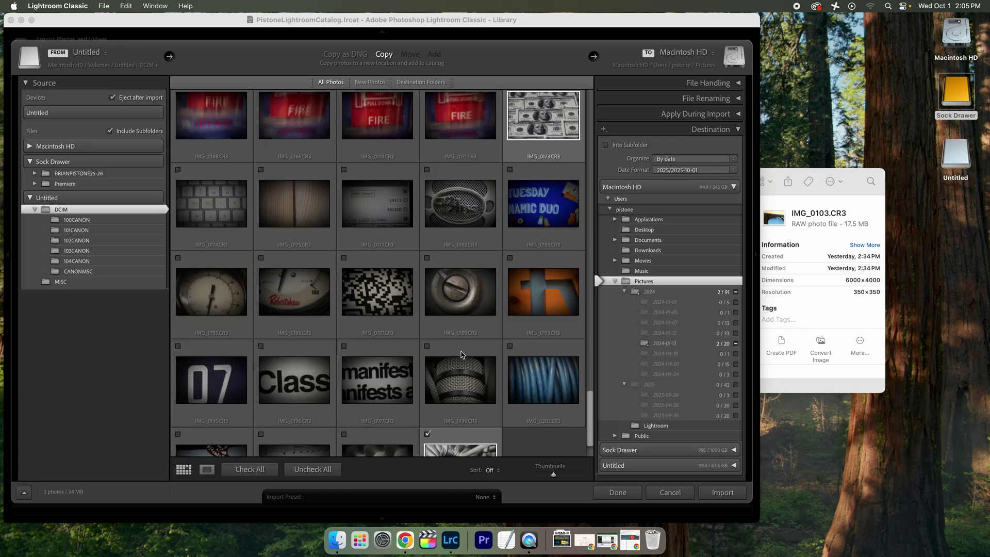
{"action": "scroll", "coordinate": [460, 354], "scroll_direction": "down", "scroll_amount": 5}
{"action": "left_click", "coordinate": [428, 376]}
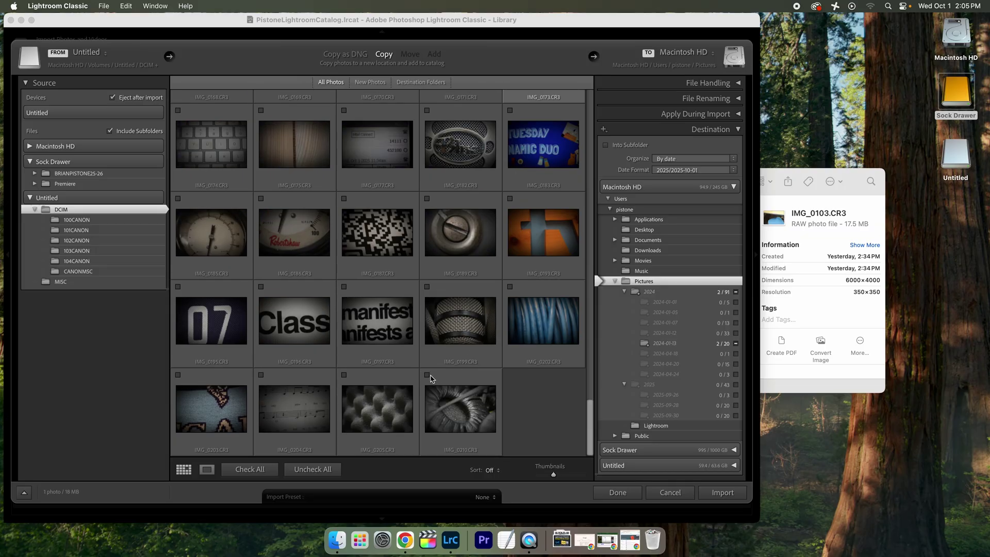
{"action": "scroll", "coordinate": [465, 361], "scroll_direction": "up", "scroll_amount": 1}
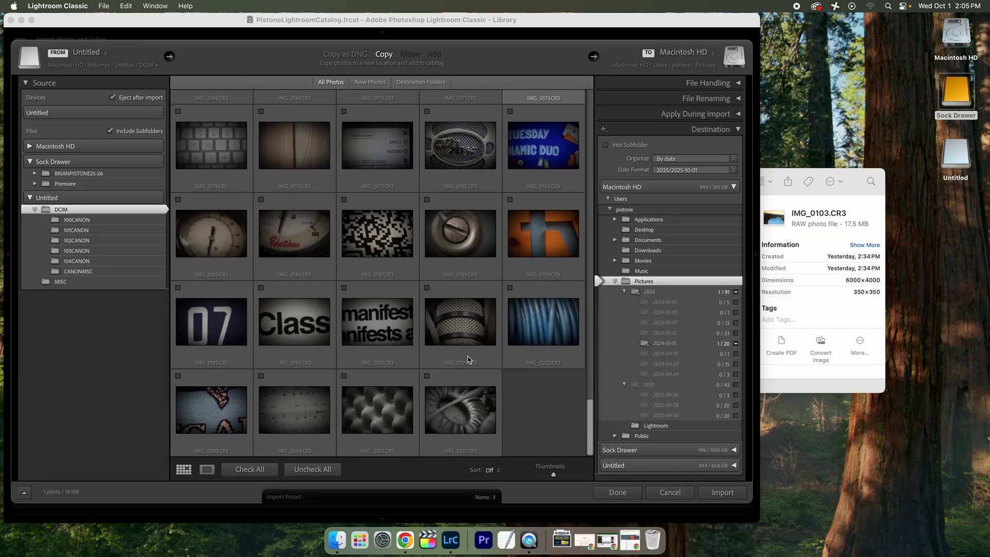
{"action": "left_click", "coordinate": [428, 376]}
{"action": "scroll", "coordinate": [459, 358], "scroll_direction": "up", "scroll_amount": 2}
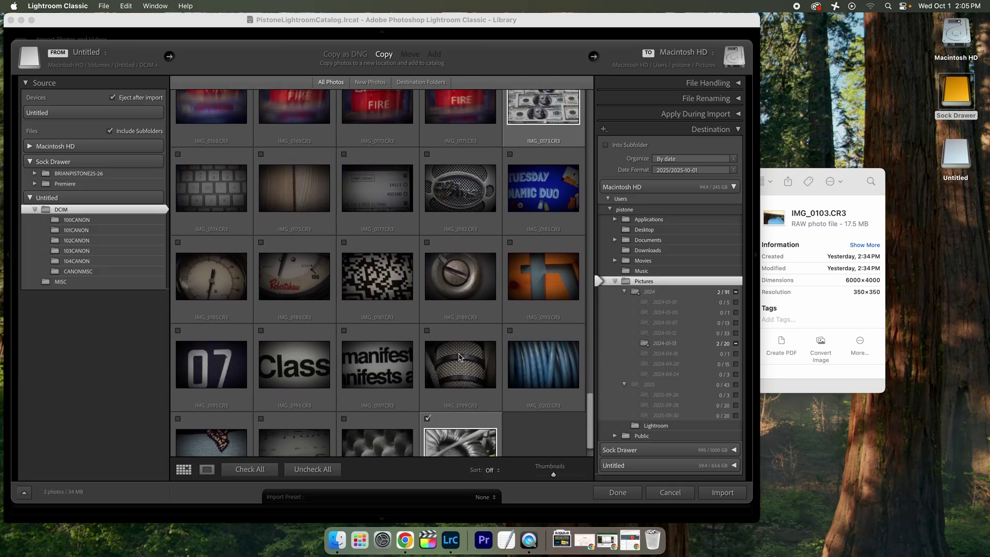
{"action": "scroll", "coordinate": [535, 132], "scroll_direction": "down", "scroll_amount": 2}
Check all 20 photos from IMG_0173 to IMG_0210 for import (339 MB).
{"action": "left_click", "coordinate": [432, 375]}
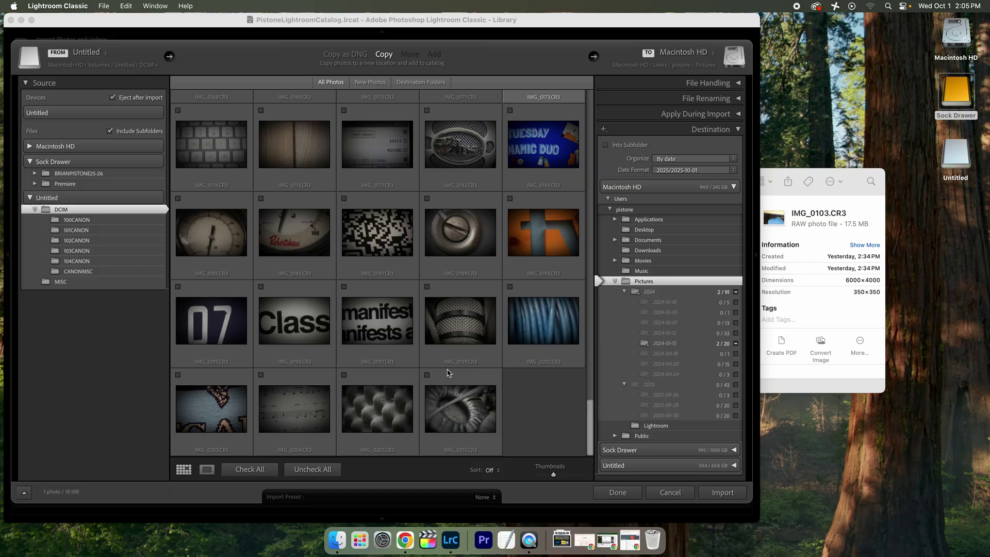
{"action": "scroll", "coordinate": [526, 241], "scroll_direction": "up", "scroll_amount": 5}
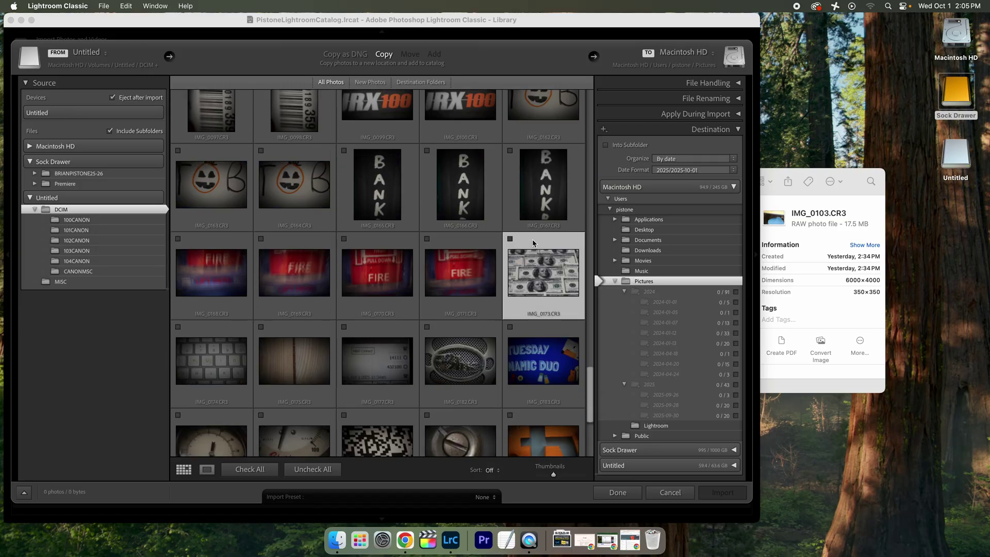
{"action": "scroll", "coordinate": [531, 258], "scroll_direction": "down", "scroll_amount": 5}
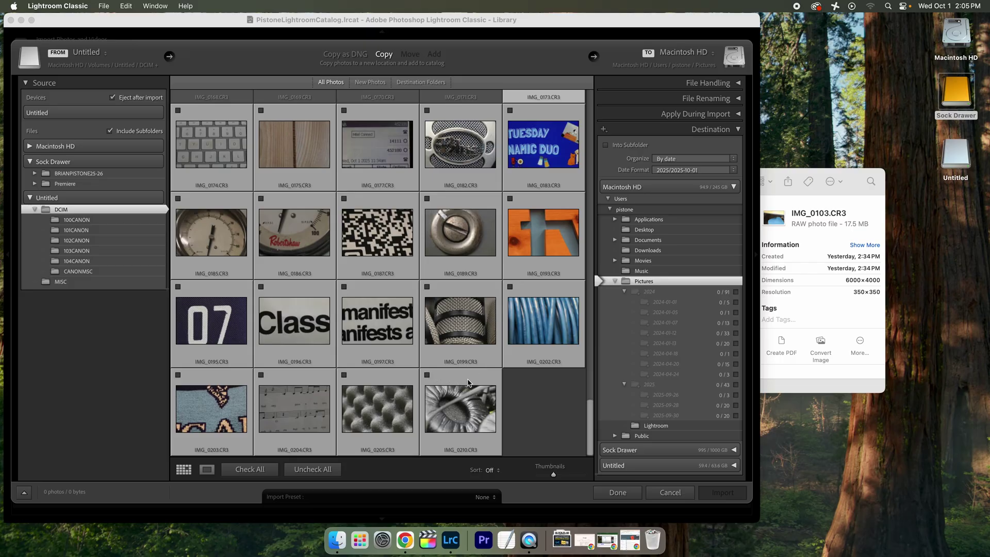
{"action": "left_click", "coordinate": [427, 376]}
{"action": "scroll", "coordinate": [418, 361], "scroll_direction": "up", "scroll_amount": 3}
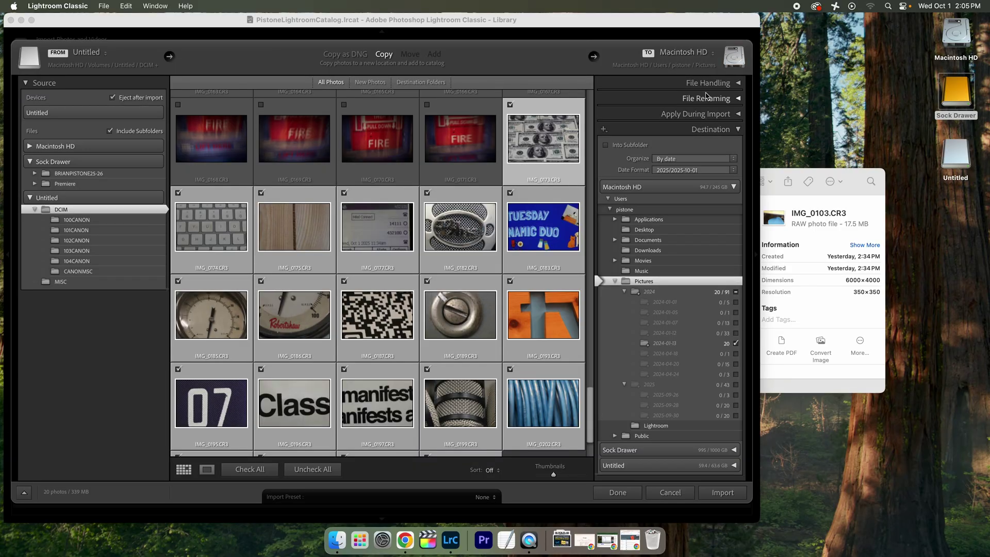
Choose Sock Drawer > BRIANPISTONE25-26 > 2025-09-30FillTheFrame as the Other Destination.
{"action": "left_click", "coordinate": [704, 58]}
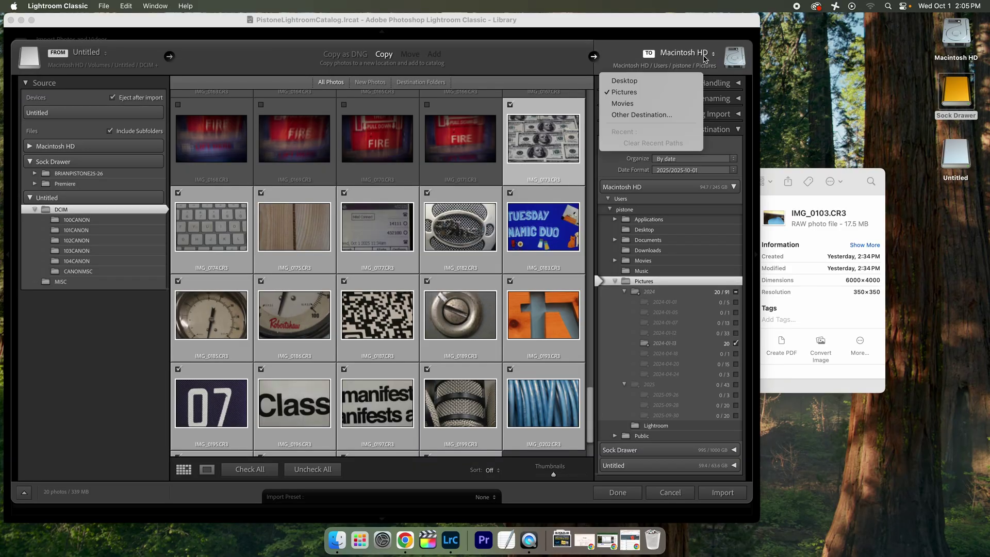
{"action": "left_click", "coordinate": [627, 115]}
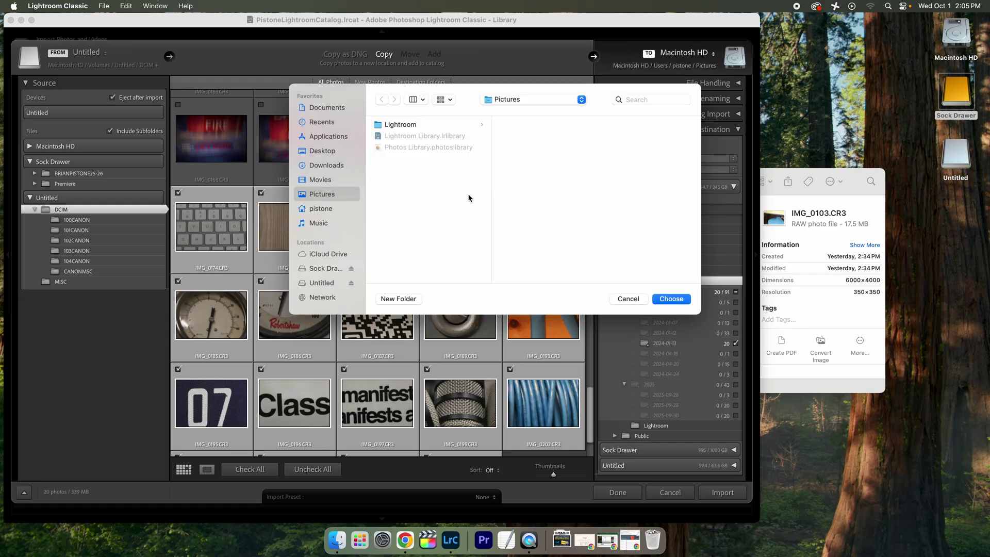
{"action": "left_click", "coordinate": [325, 268]}
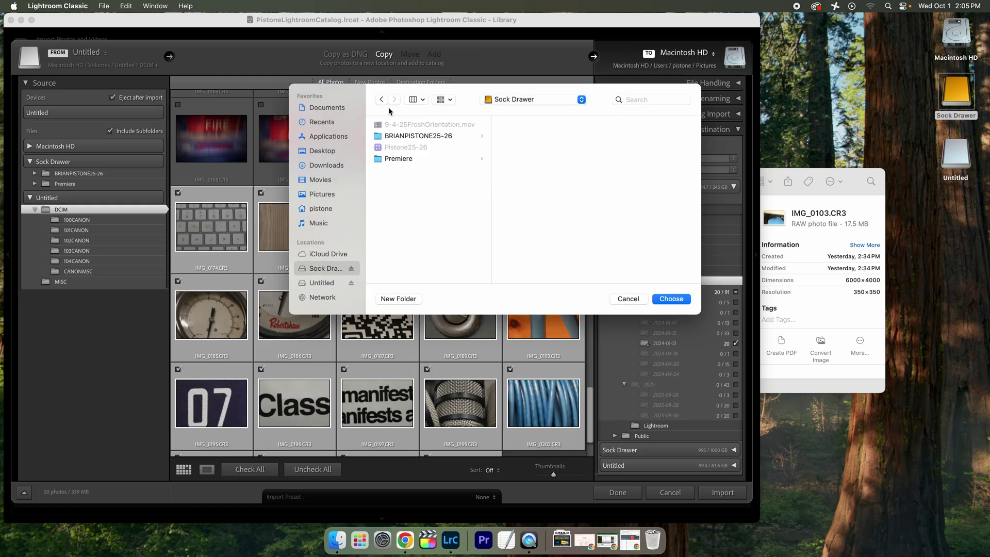
{"action": "left_click", "coordinate": [416, 135]}
{"action": "left_click", "coordinate": [544, 137]}
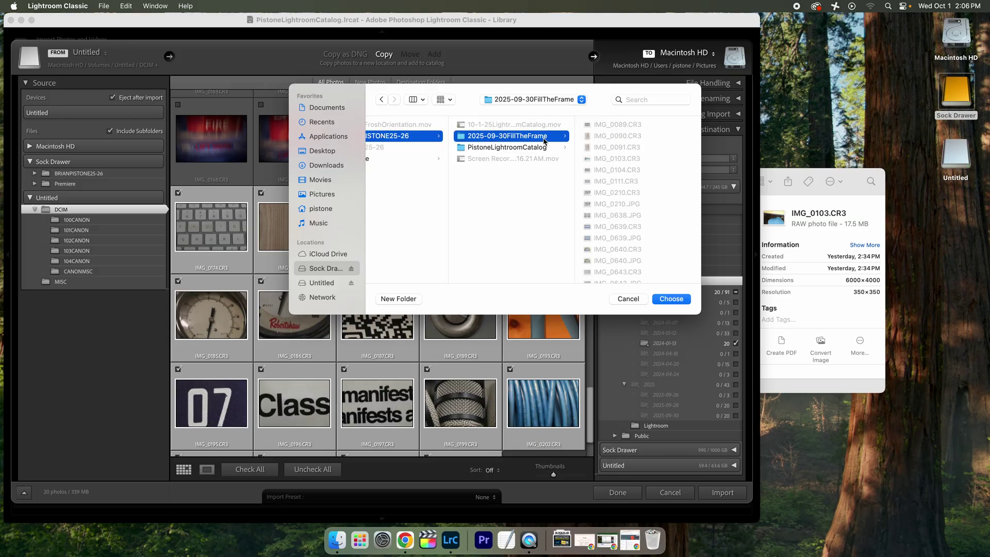
{"action": "left_click", "coordinate": [671, 298]}
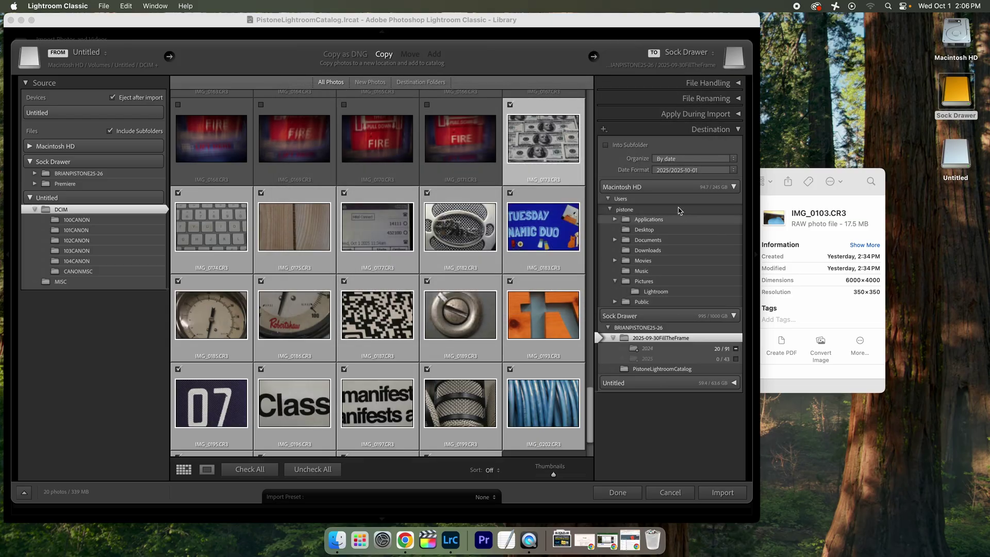
Review the Destination and Apply During Import panels by collapsing and expanding them.
{"action": "left_click", "coordinate": [738, 130]}
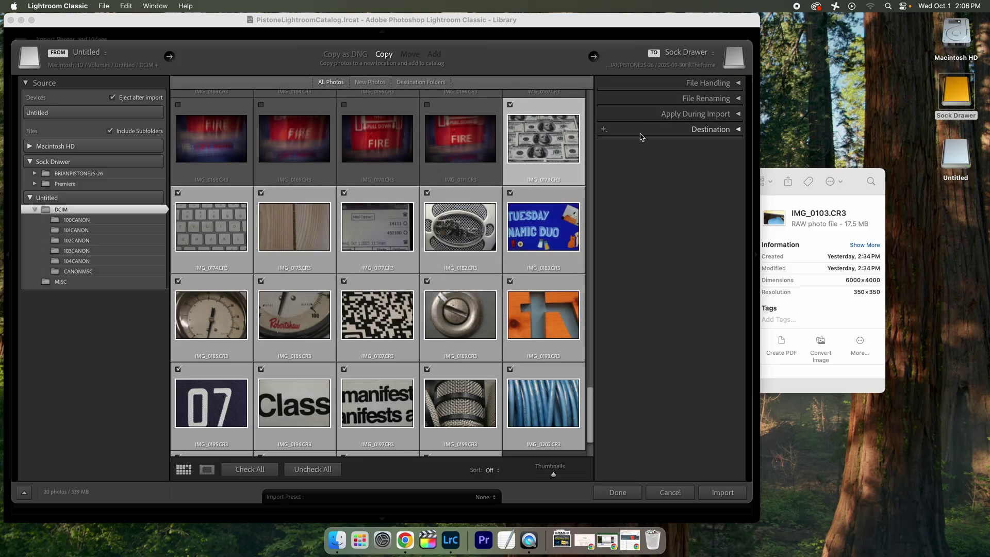
{"action": "left_click", "coordinate": [739, 131]}
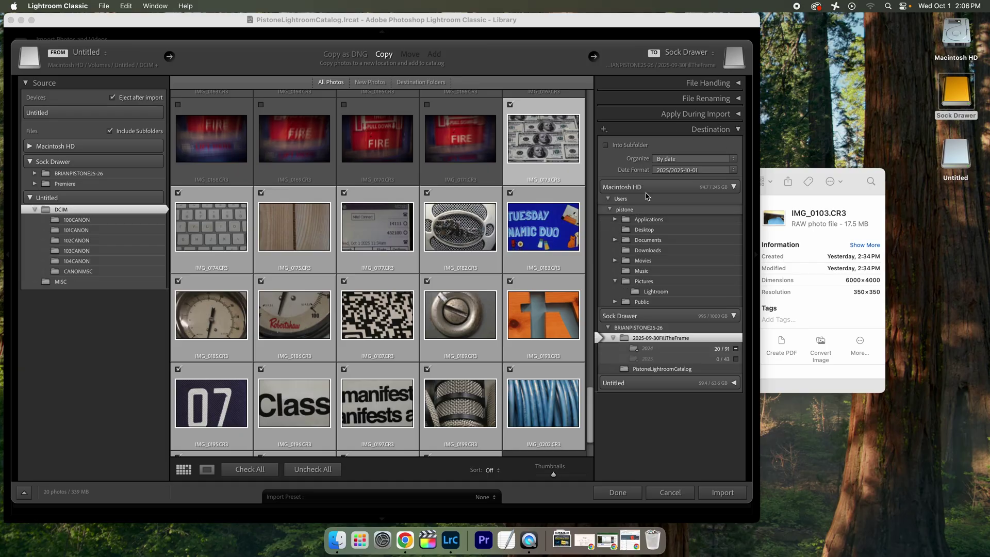
{"action": "left_click", "coordinate": [736, 114]}
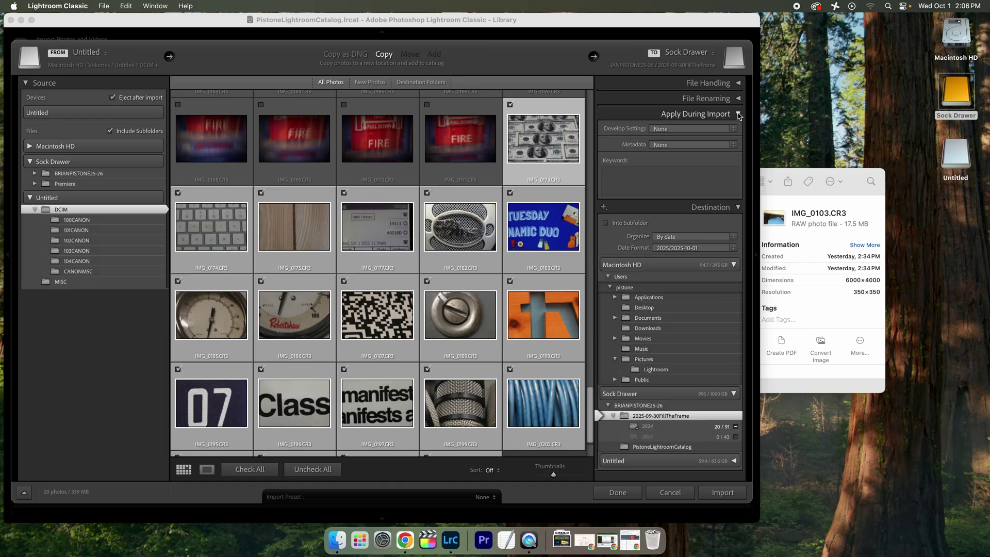
{"action": "left_click", "coordinate": [735, 114]}
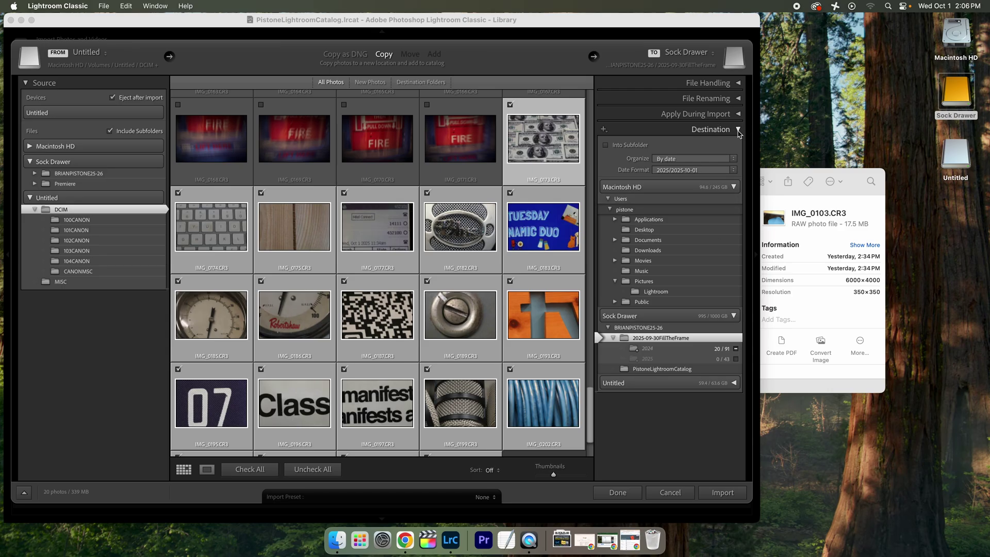
{"action": "left_click", "coordinate": [738, 130]}
{"action": "left_click", "coordinate": [738, 130]}
Collapse Macintosh HD and select 2025-09-30FillTheFrame, with date subfolders like 2025/2025-10-01.
{"action": "left_click", "coordinate": [734, 186]}
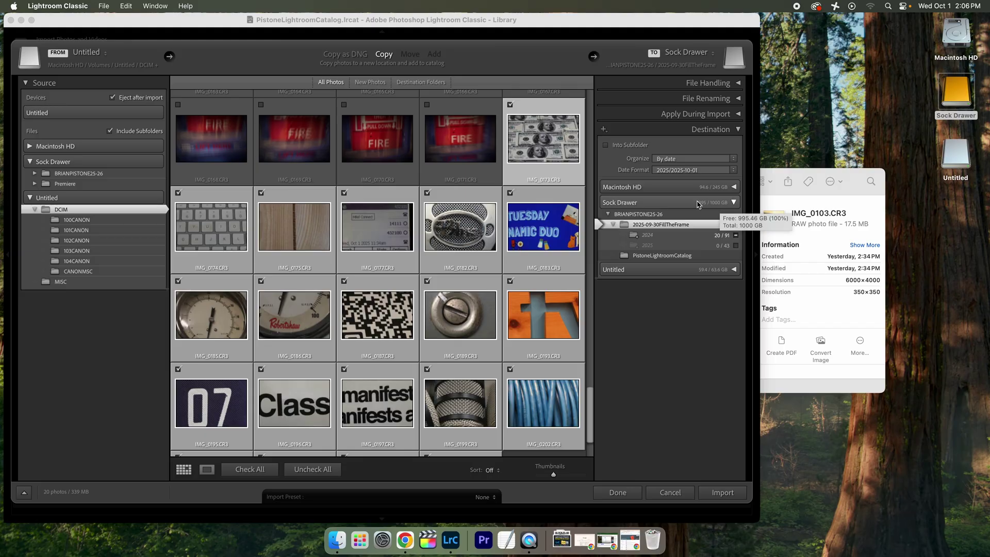
{"action": "mouse_move", "coordinate": [701, 206]}
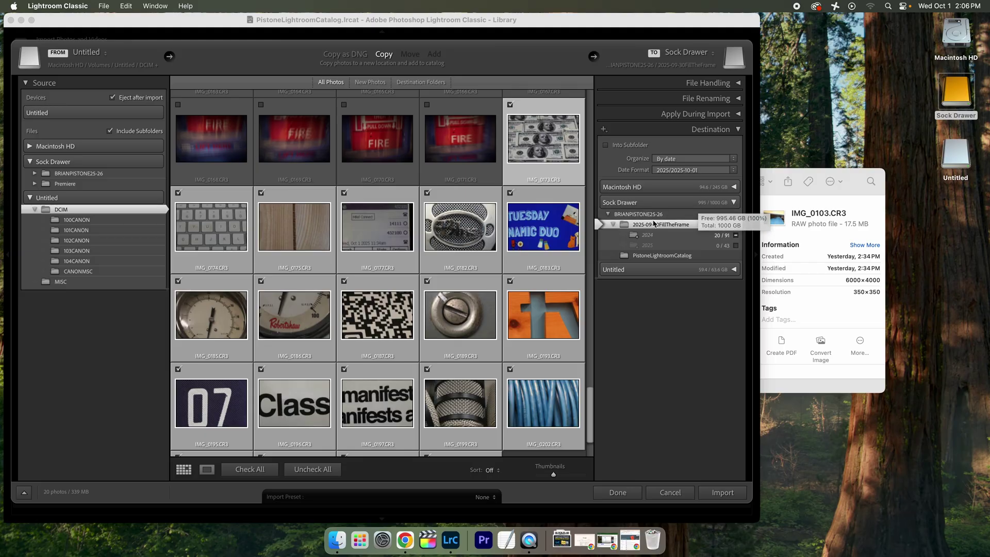
{"action": "left_click", "coordinate": [625, 223]}
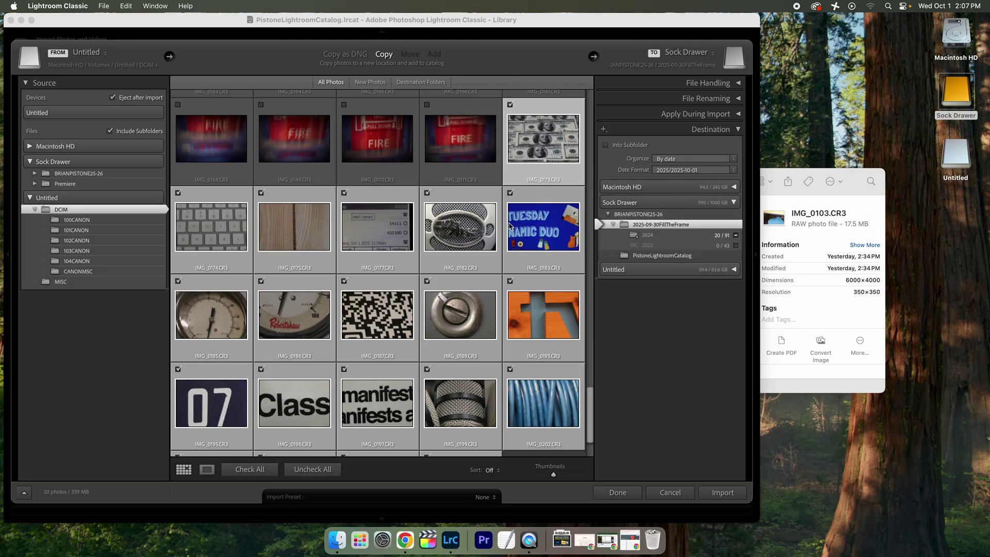
{"action": "left_click", "coordinate": [737, 84]}
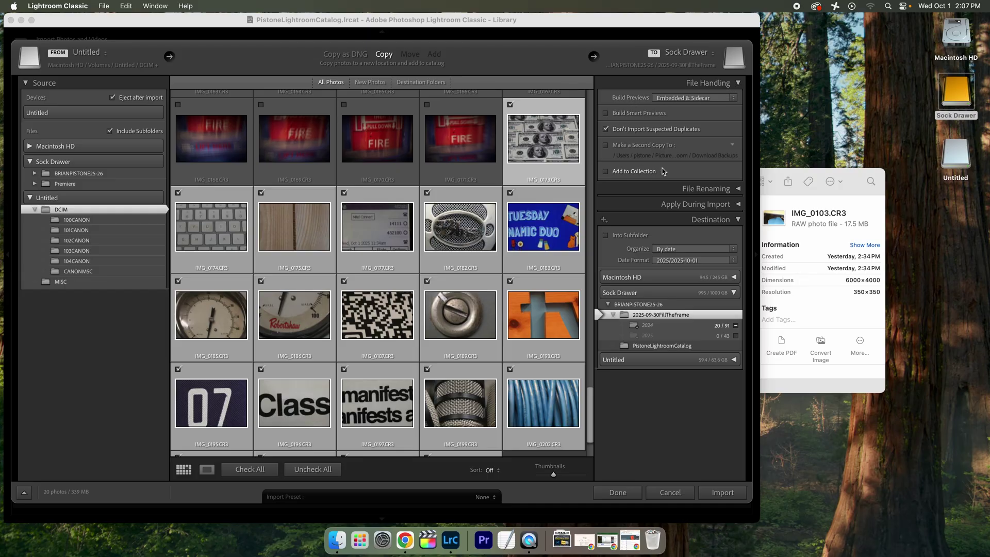
{"action": "left_click", "coordinate": [741, 83]}
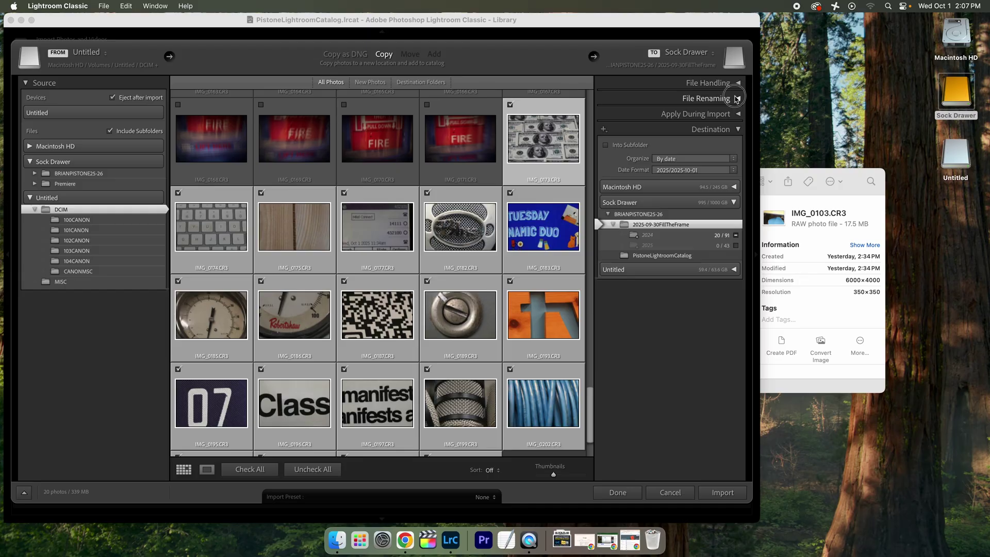
{"action": "left_click", "coordinate": [737, 99]}
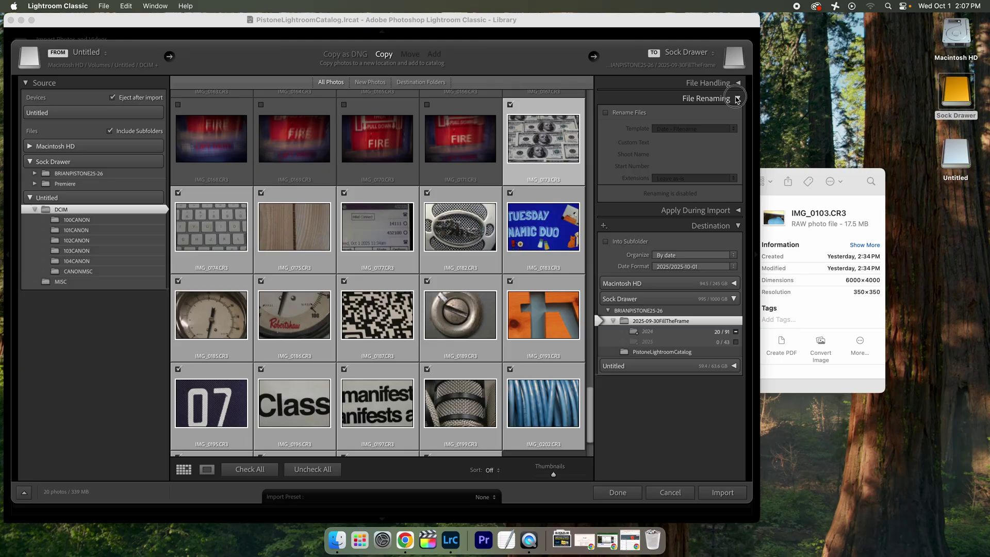
{"action": "left_click", "coordinate": [736, 98]}
{"action": "left_click", "coordinate": [736, 114]}
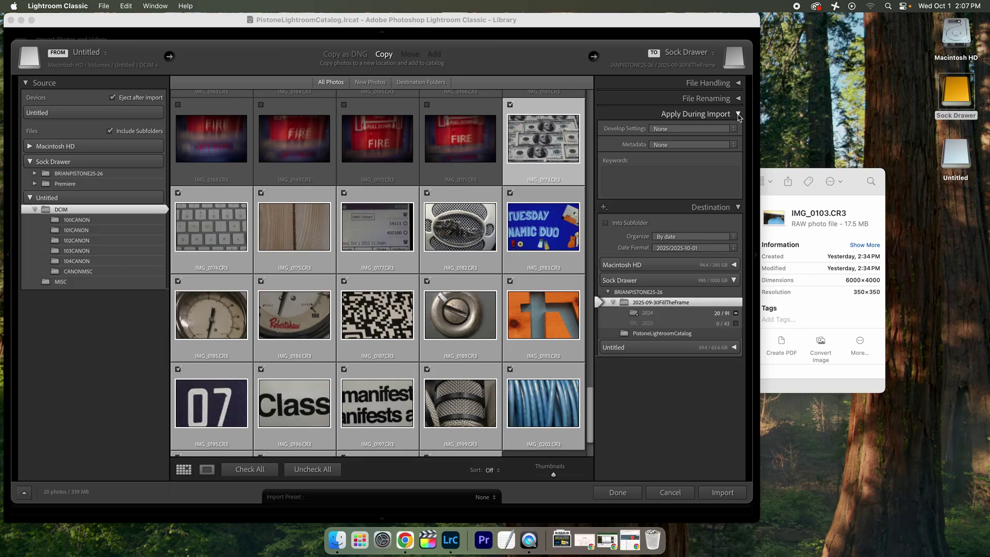
{"action": "left_click", "coordinate": [739, 115]}
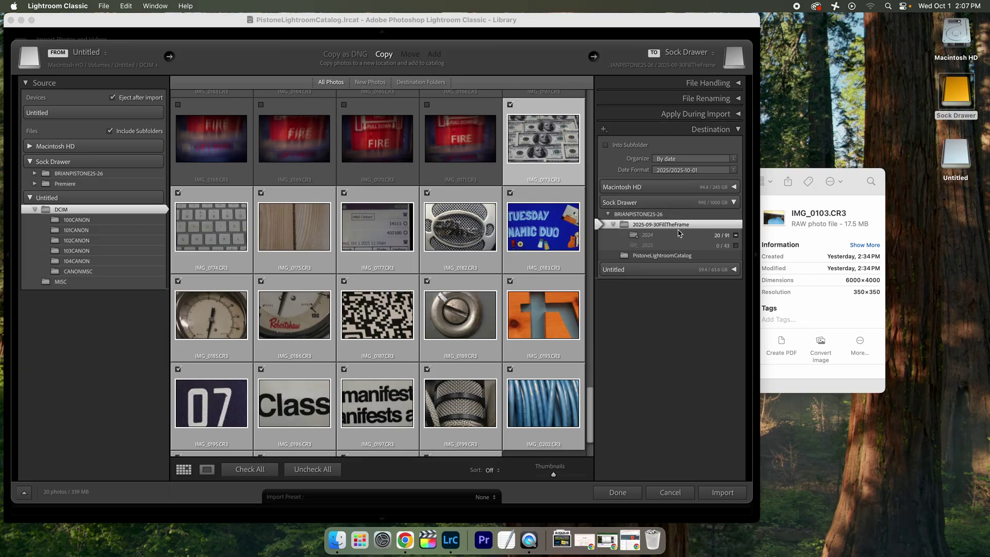
Import the 20 checked photos into the Lightroom catalog.
{"action": "left_click", "coordinate": [732, 496]}
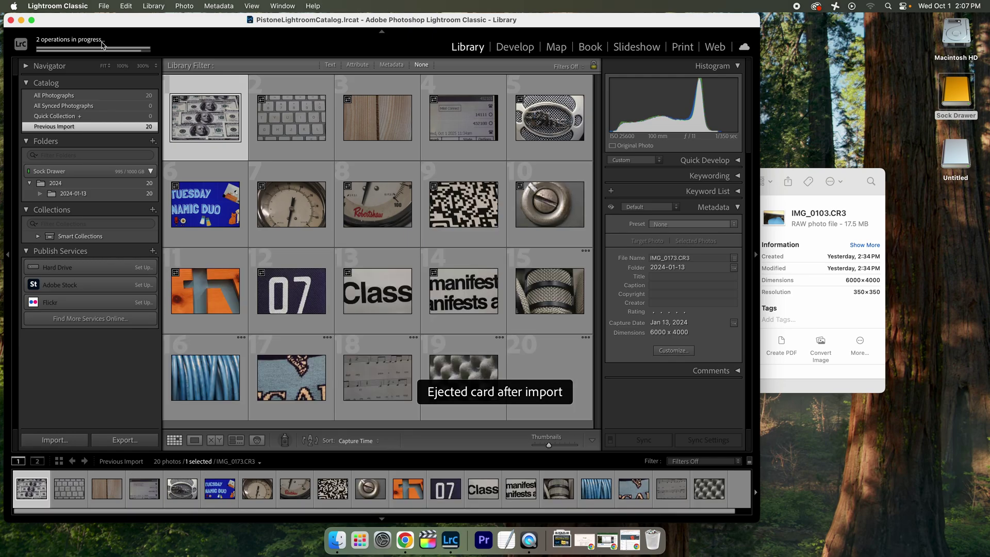
Show the 2025-09-30FillTheFrame folder as a list and expand the 2024 and 2024-01-13 folders.
{"action": "left_click", "coordinate": [337, 539]}
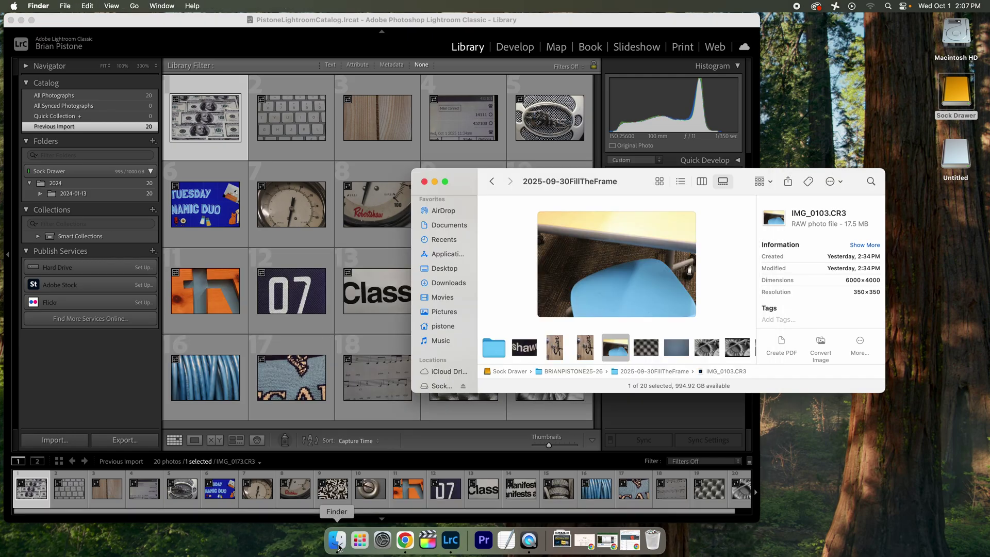
{"action": "left_click_drag", "start_coordinate": [672, 185], "coordinate": [576, 83]}
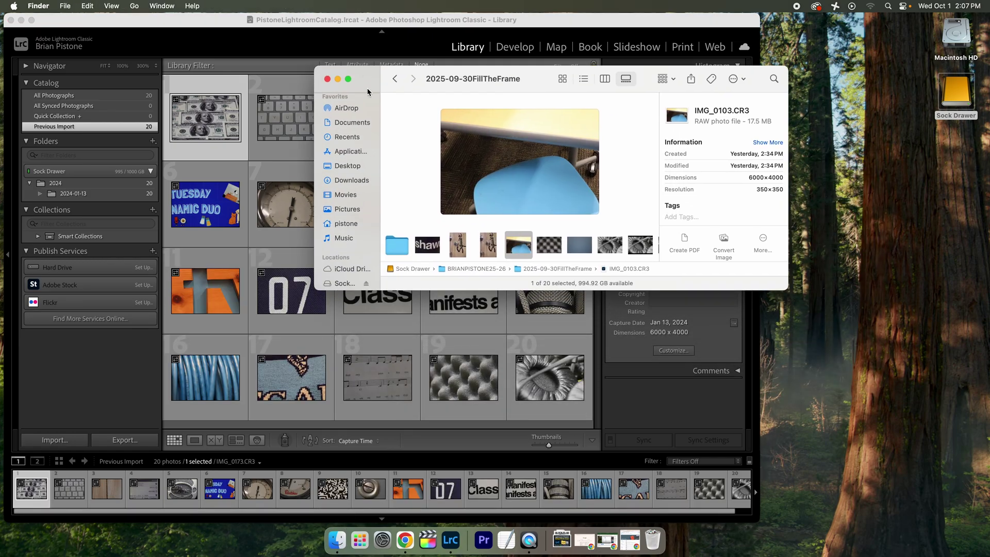
{"action": "left_click", "coordinate": [583, 78]}
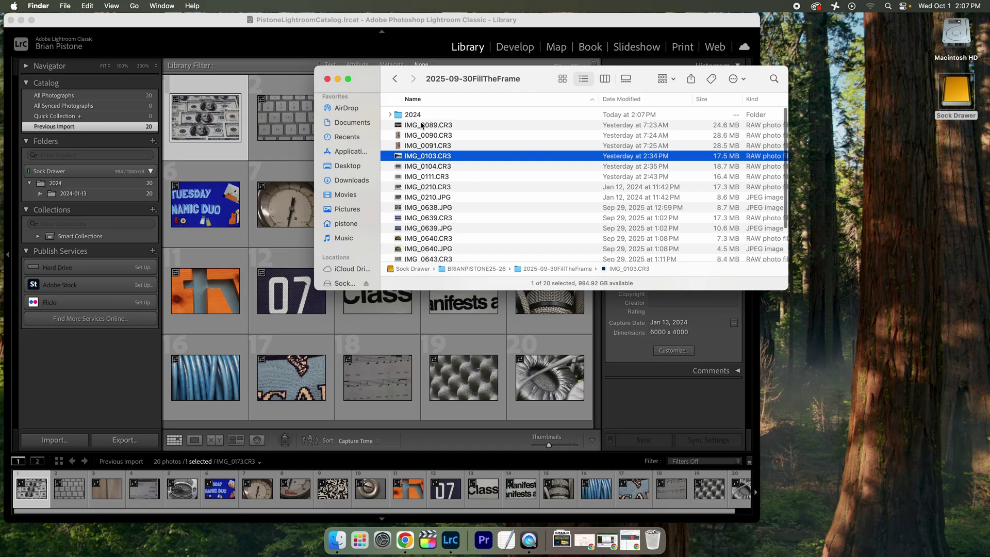
{"action": "left_click", "coordinate": [417, 117]}
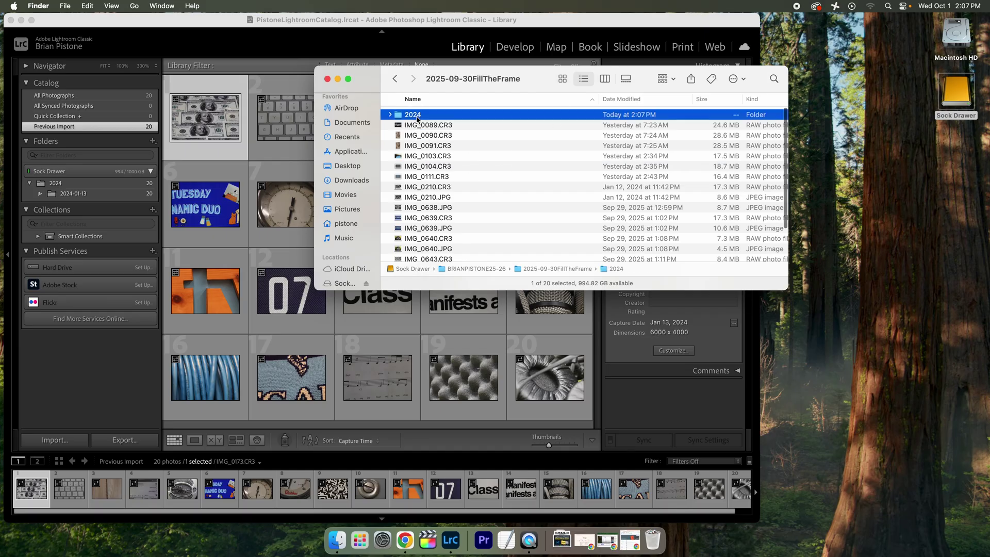
{"action": "left_click", "coordinate": [390, 115]}
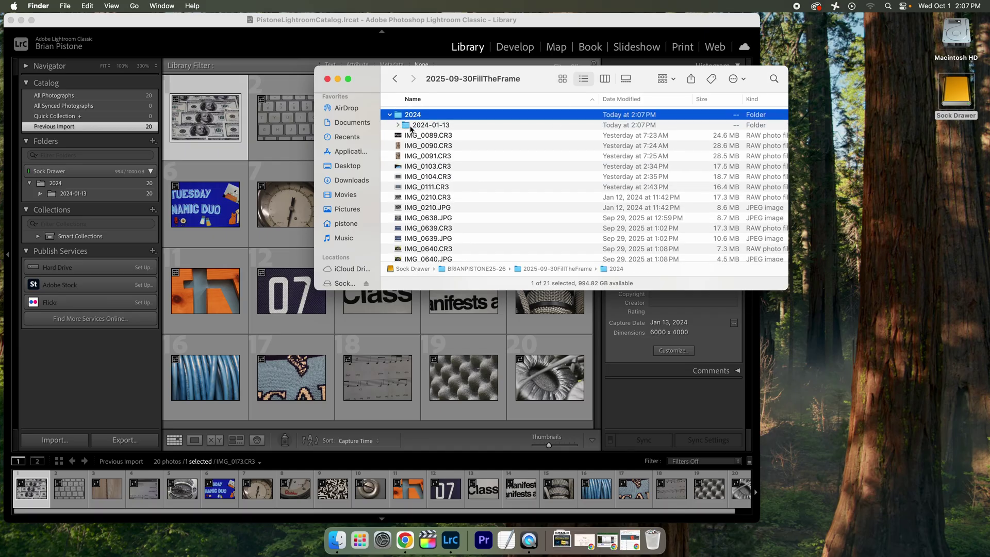
{"action": "left_click", "coordinate": [398, 125]}
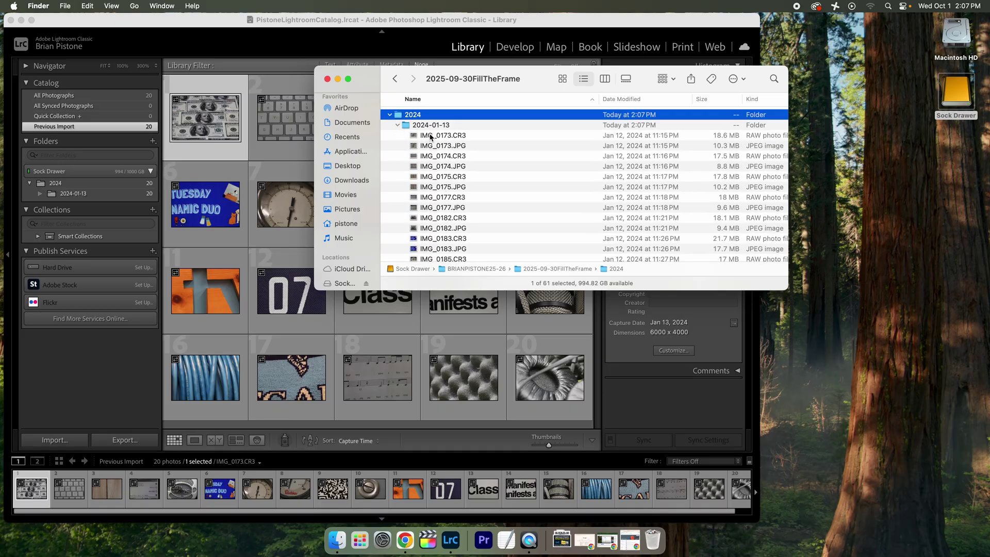
Step through the imported files from IMG_0173.CR3 down to IMG_0193.JPG.
{"action": "left_click_drag", "start_coordinate": [382, 82], "coordinate": [493, 80]}
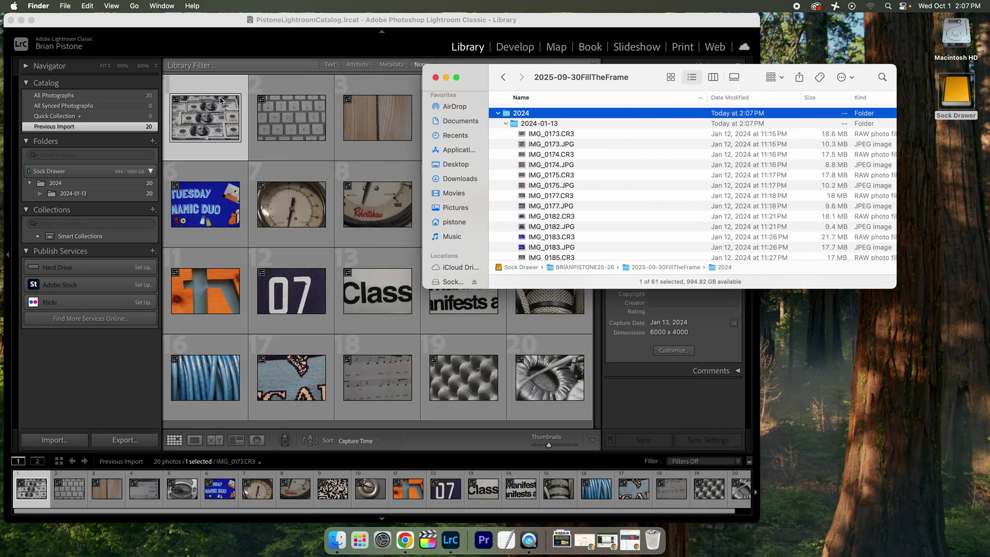
{"action": "left_click", "coordinate": [541, 134]}
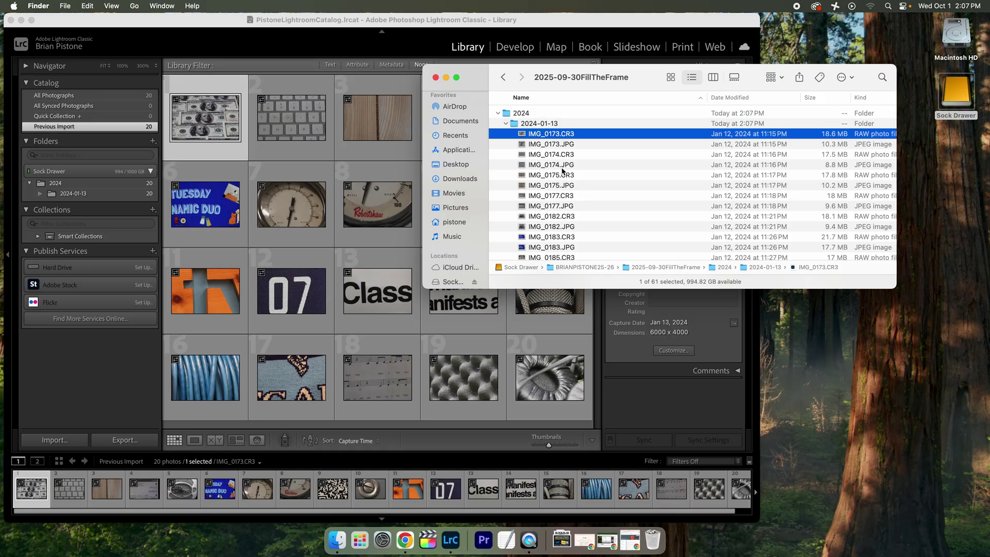
{"action": "key", "text": "Down"}
{"action": "key", "text": "Down"}
{"action": "key", "text": "Down"}
{"action": "key", "text": "Down"}
{"action": "key", "text": "Down"}
{"action": "key", "text": "Down"}
{"action": "key", "text": "Down"}
{"action": "key", "text": "Down"}
{"action": "key", "text": "Down"}
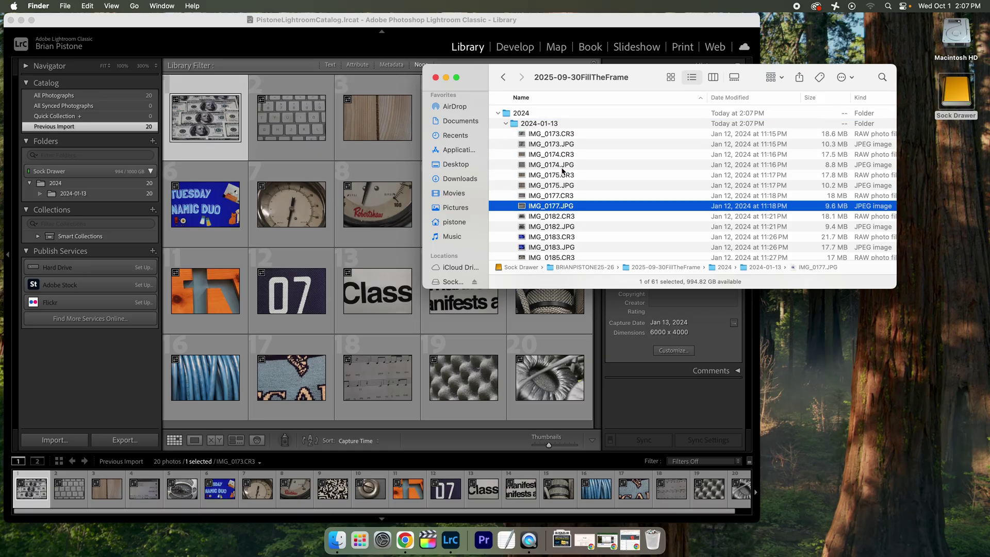
{"action": "key", "text": "Down"}
{"action": "key", "text": "Down"}
{"action": "key", "text": "Down"}
{"action": "key", "text": "Down"}
{"action": "key", "text": "Down"}
{"action": "key", "text": "Down"}
{"action": "key", "text": "Down"}
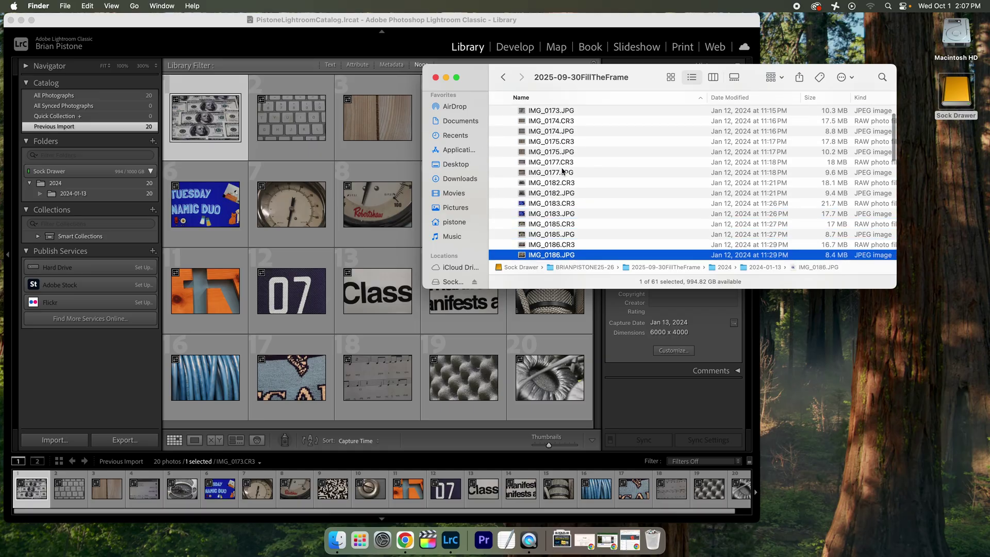
{"action": "key", "text": "Down"}
{"action": "key", "text": "Down"}
{"action": "key", "text": "Down"}
{"action": "key", "text": "Down"}
{"action": "key", "text": "Down"}
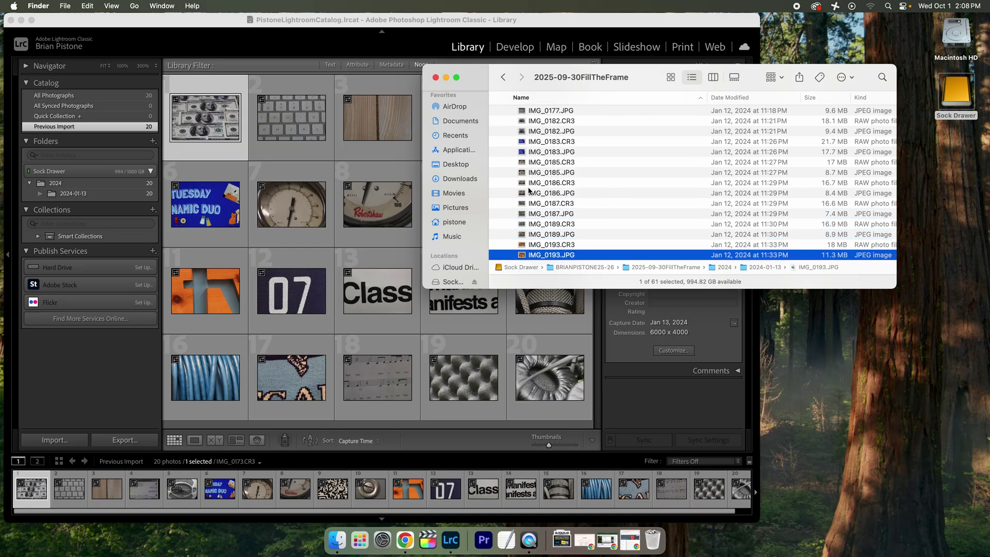
{"action": "scroll", "coordinate": [524, 177], "scroll_direction": "down", "scroll_amount": 5}
{"action": "scroll", "coordinate": [525, 176], "scroll_direction": "up", "scroll_amount": 3}
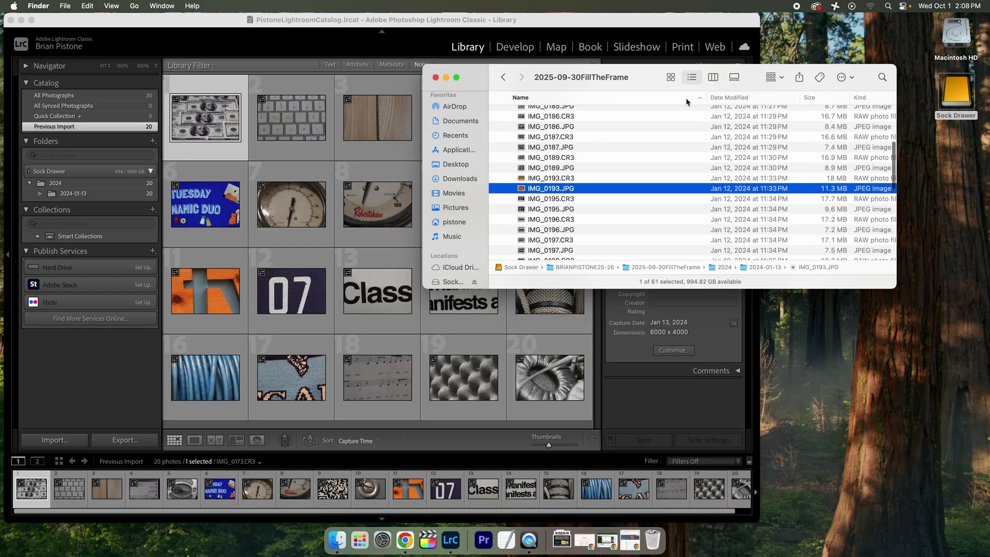
Hide the Finder path bar, then show it again.
{"action": "left_click", "coordinate": [62, 7]}
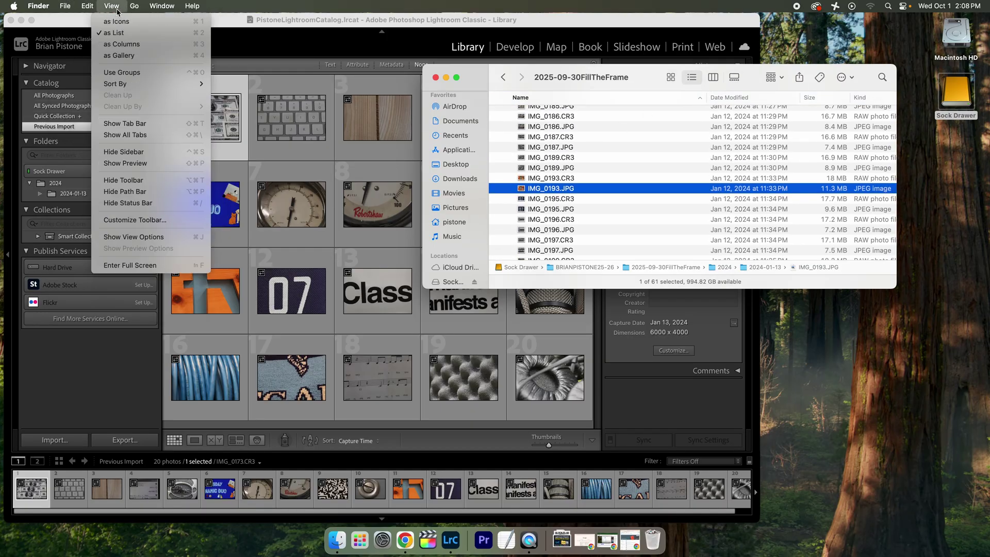
{"action": "left_click", "coordinate": [142, 192]}
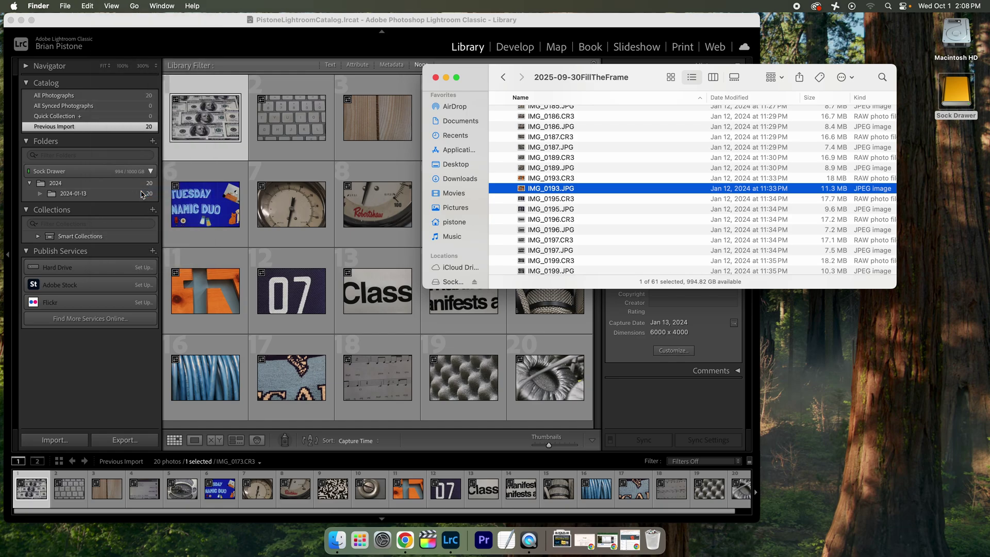
{"action": "left_click", "coordinate": [114, 6]}
{"action": "left_click", "coordinate": [139, 193]}
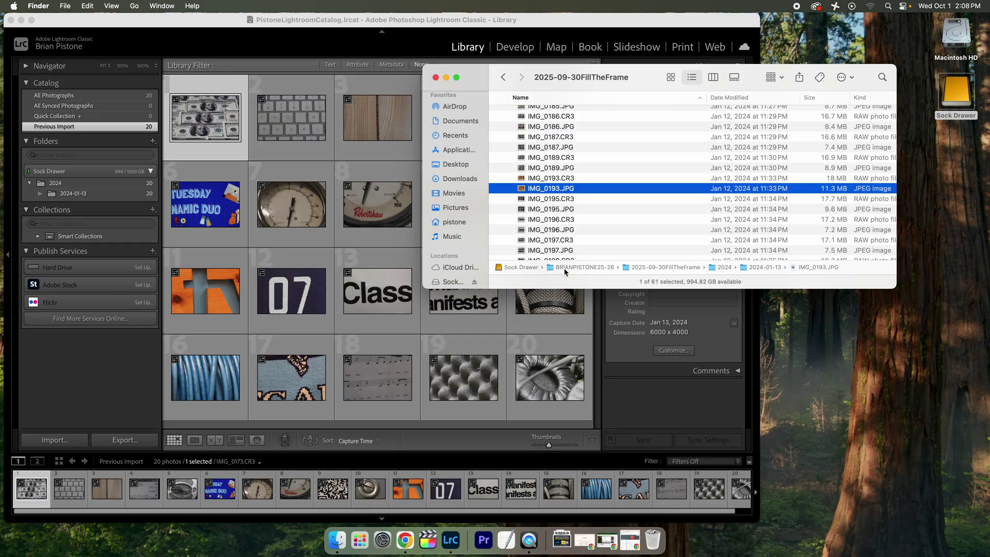
Collapse the 2024-01-13 and 2024 folders and close the Finder window.
{"action": "scroll", "coordinate": [547, 183], "scroll_direction": "up", "scroll_amount": 5}
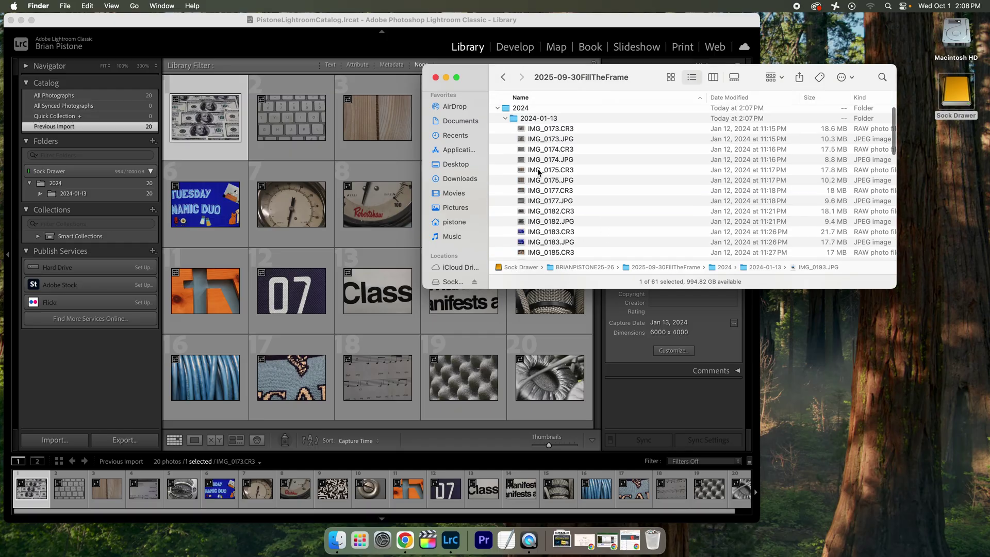
{"action": "left_click", "coordinate": [506, 119]}
{"action": "left_click", "coordinate": [498, 108]}
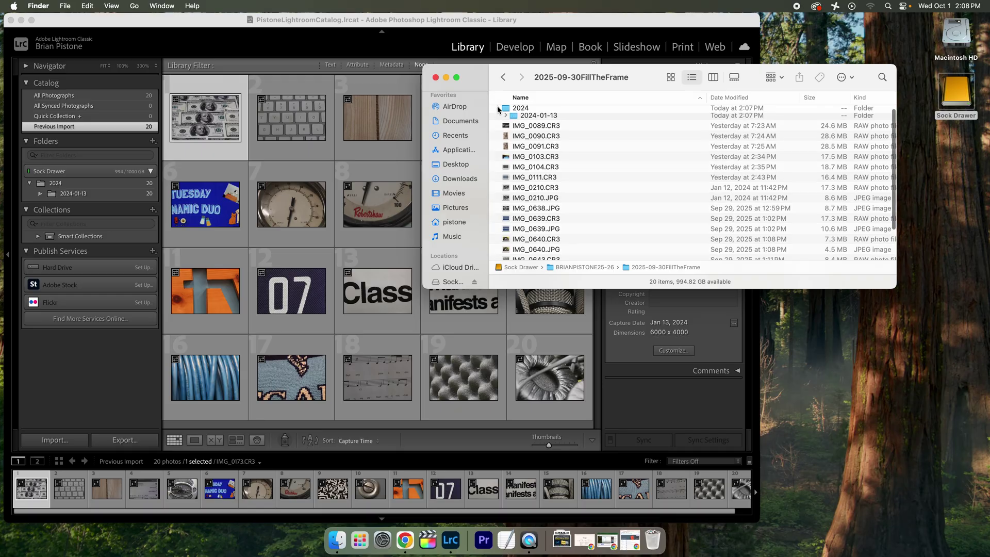
{"action": "scroll", "coordinate": [536, 173], "scroll_direction": "down", "scroll_amount": 3}
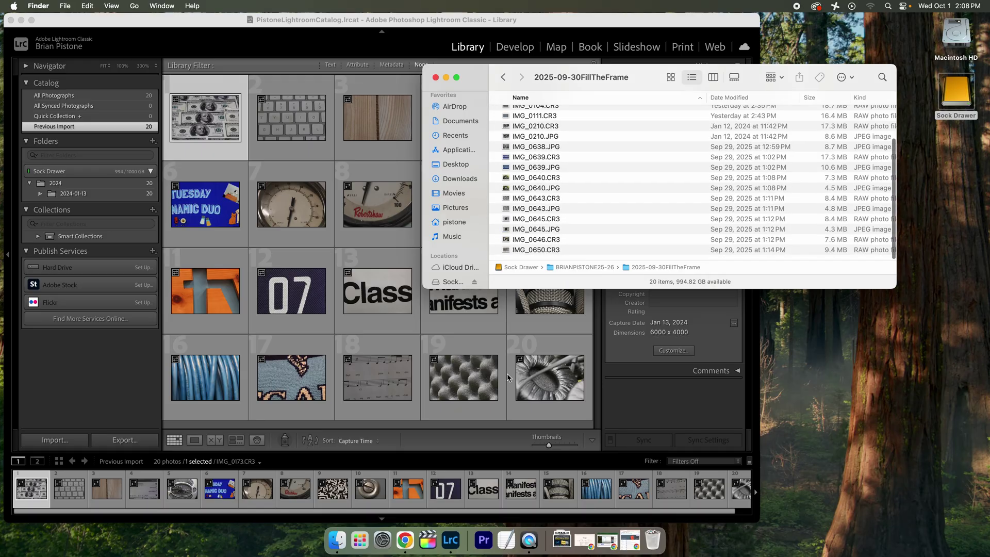
{"action": "left_click", "coordinate": [435, 78]}
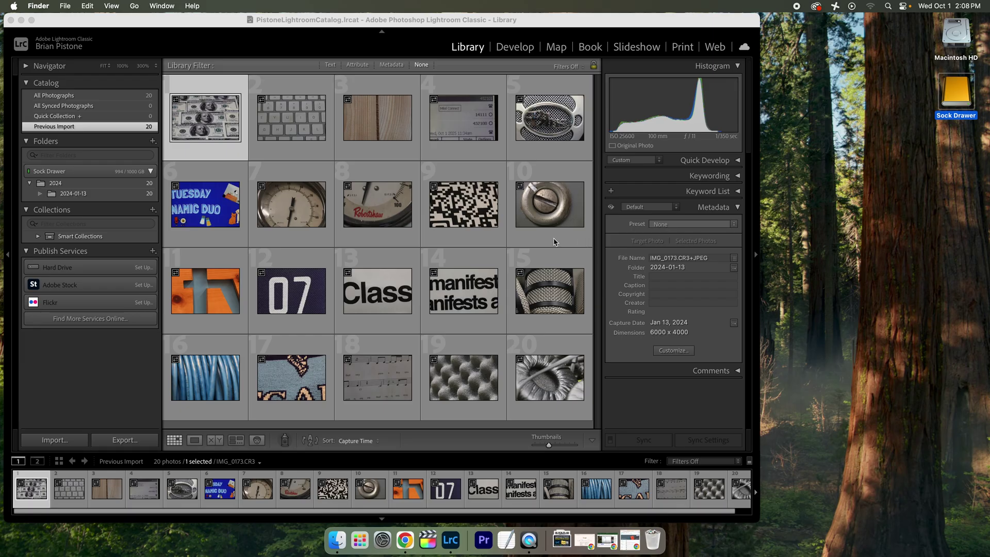
Open the Lightroom Import window, dismiss it without importing, and return to the Library.
{"action": "left_click_drag", "start_coordinate": [164, 22], "coordinate": [194, 22]}
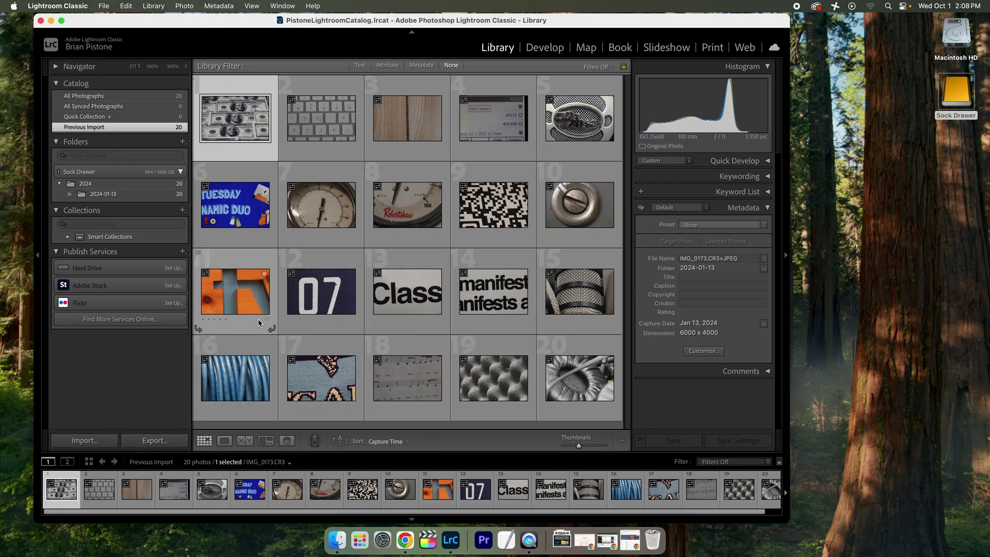
{"action": "left_click", "coordinate": [83, 441]}
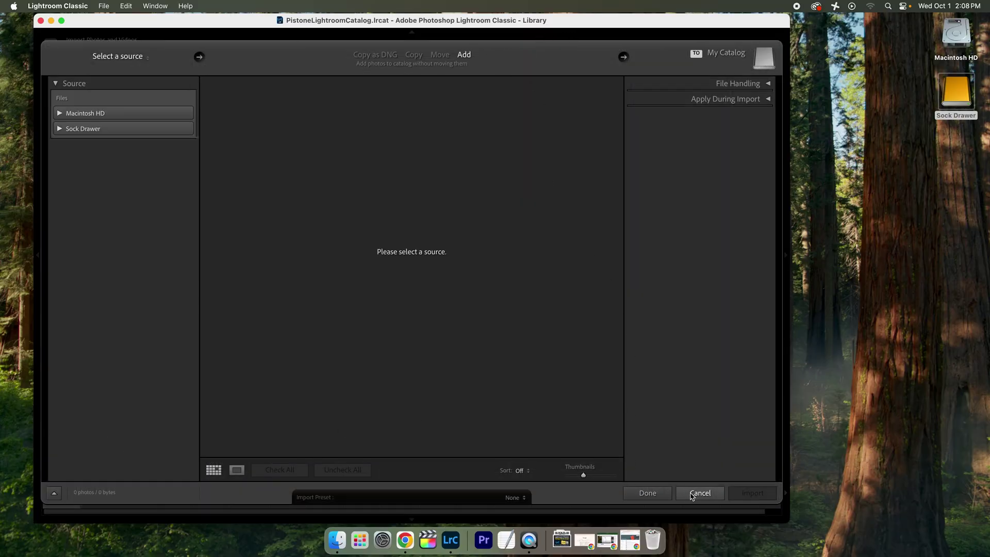
{"action": "left_click", "coordinate": [667, 495]}
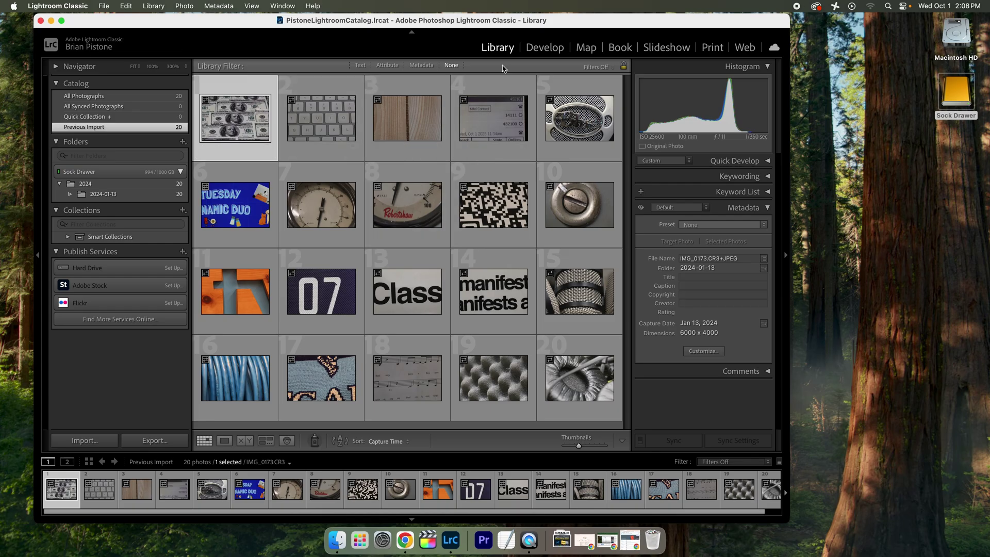
{"action": "left_click", "coordinate": [505, 48]}
Choose All Photographs in the Catalog panel as the library source.
{"action": "left_click", "coordinate": [56, 83]}
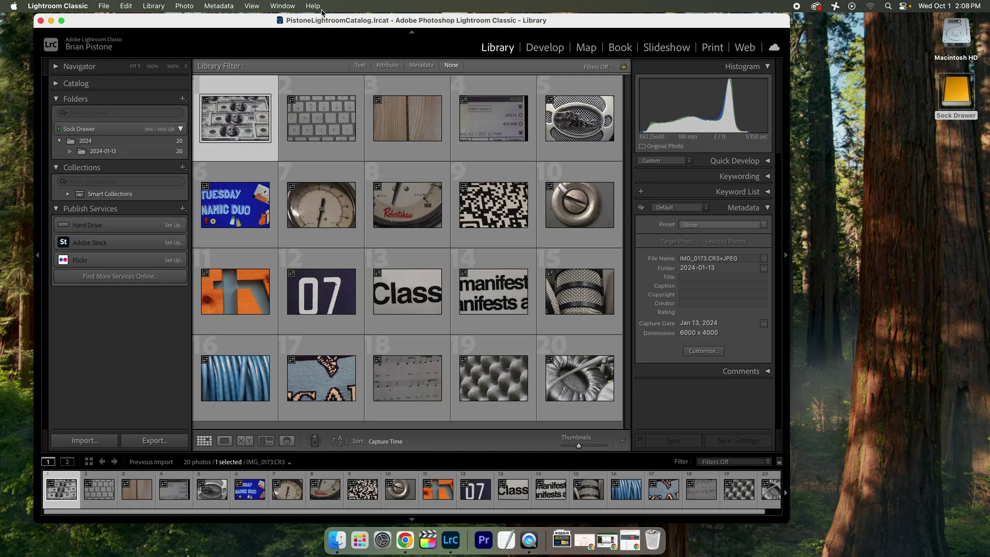
{"action": "left_click", "coordinate": [75, 83]}
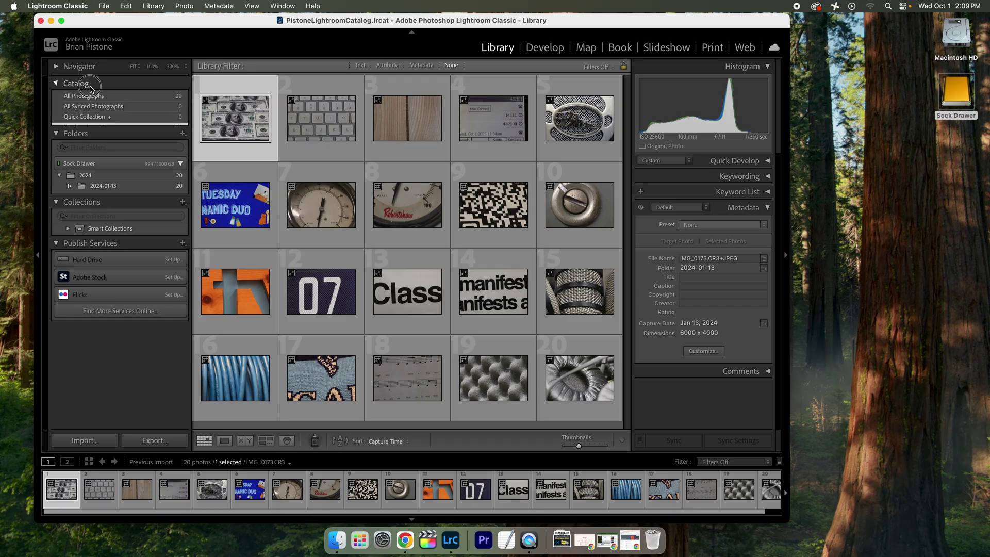
{"action": "left_click", "coordinate": [87, 98]}
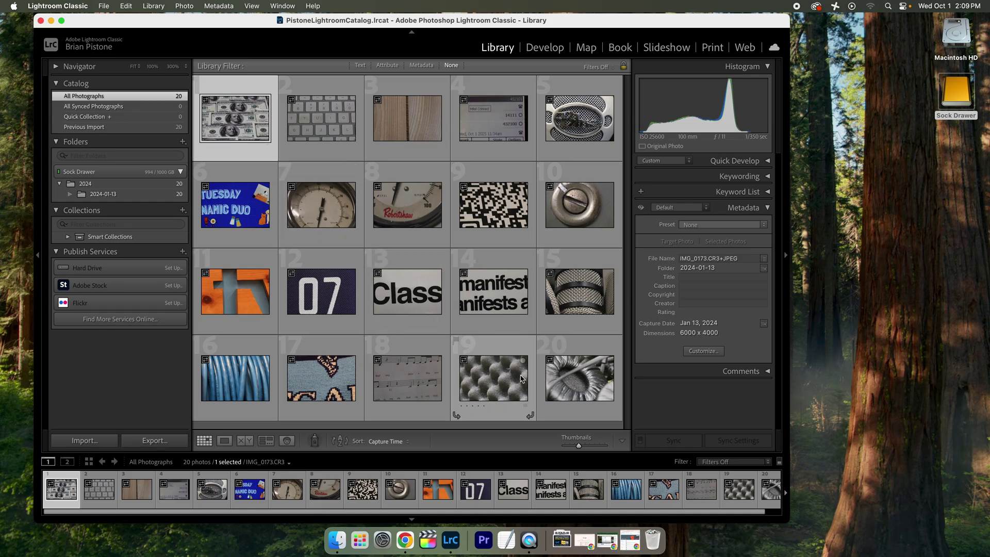
Select all 20 photos and add them to a new collection named FillTheFrame.
{"action": "key", "text": "super+a"}
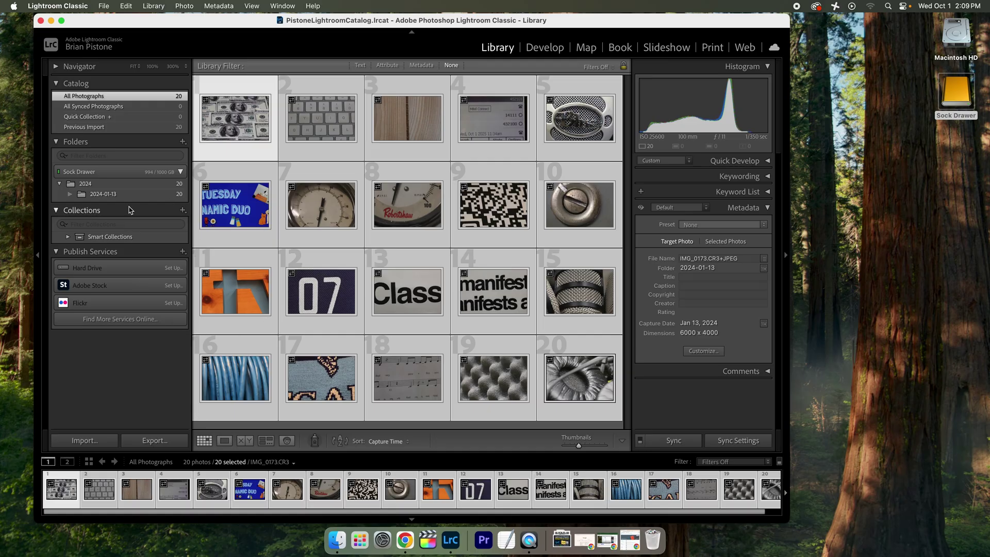
{"action": "left_click", "coordinate": [182, 211]}
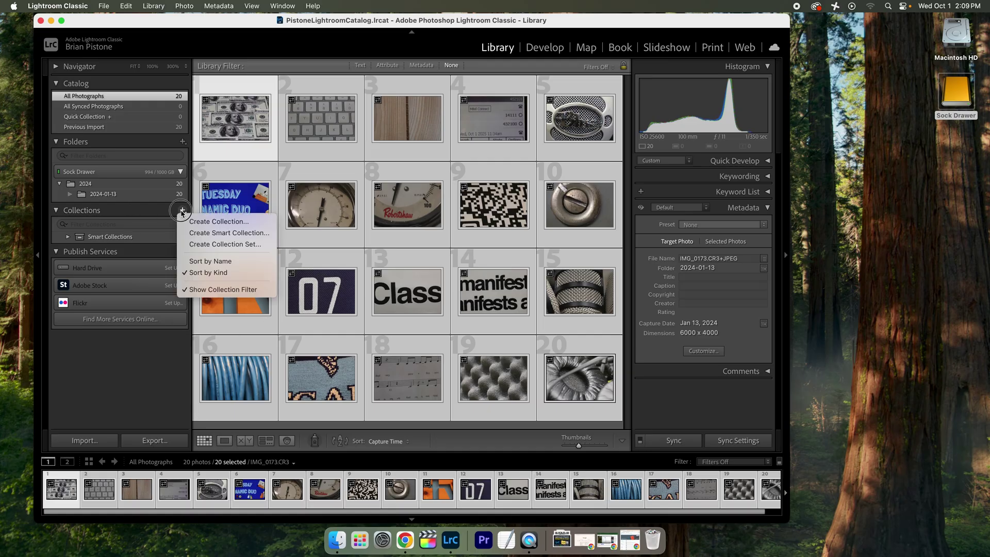
{"action": "left_click", "coordinate": [205, 222]}
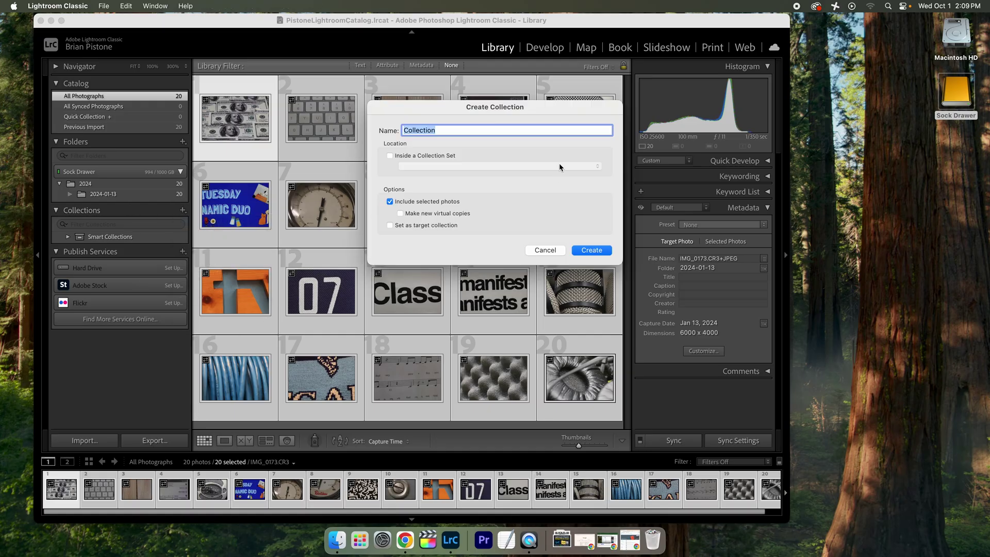
{"action": "type", "text": "FillTheFrame"}
{"action": "key", "text": "Return"}
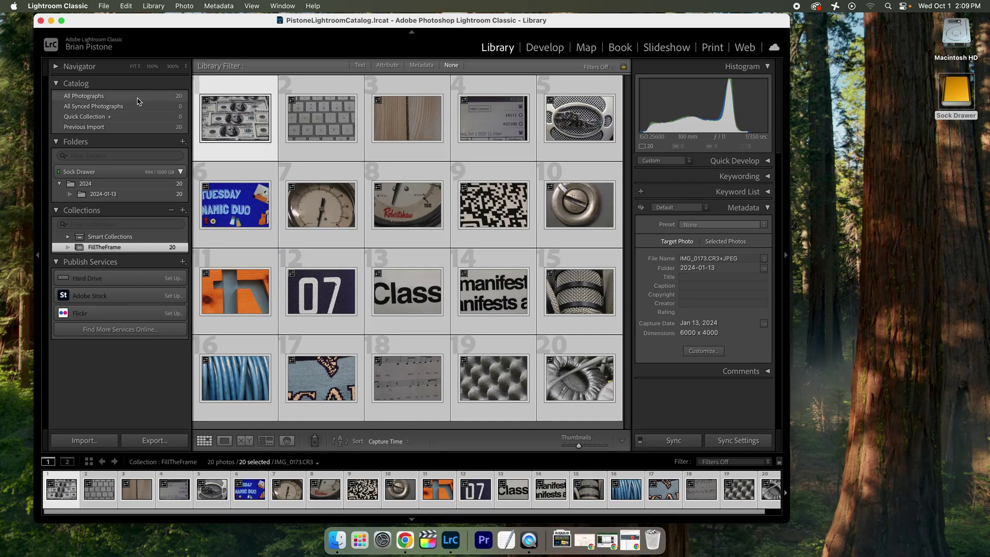
Browse All Photographs and the 2024-01-13 folder, then select the FillTheFrame collection.
{"action": "left_click", "coordinate": [80, 97]}
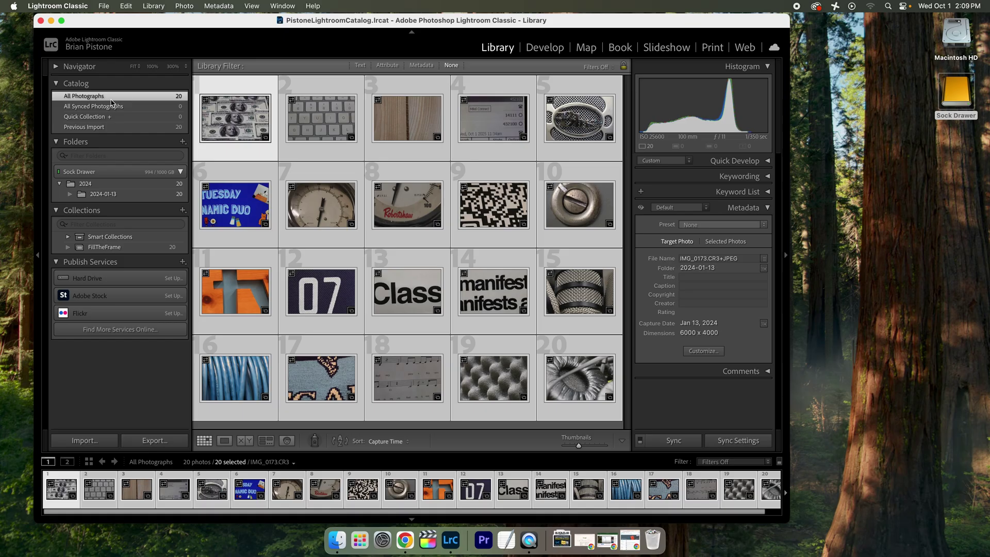
{"action": "left_click", "coordinate": [97, 196]}
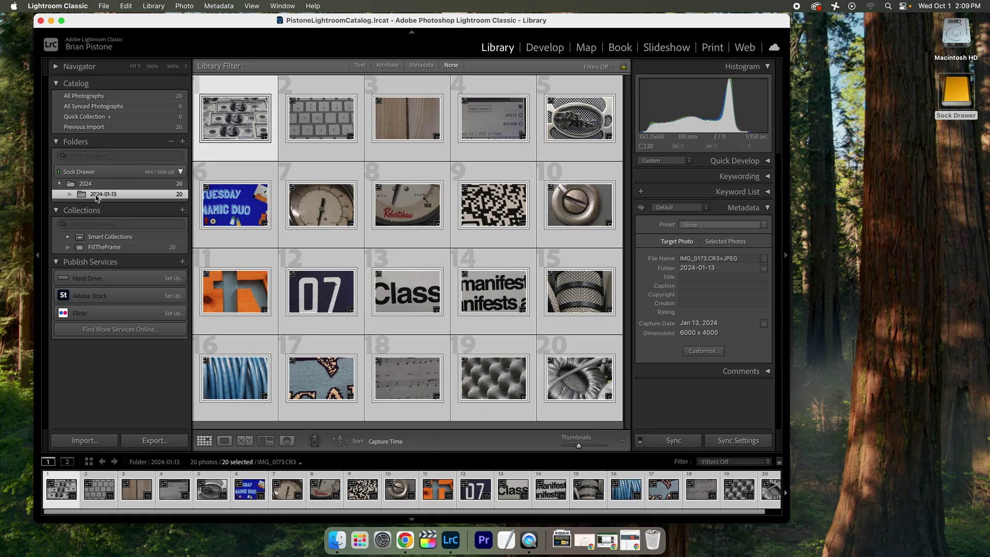
{"action": "left_click", "coordinate": [117, 249]}
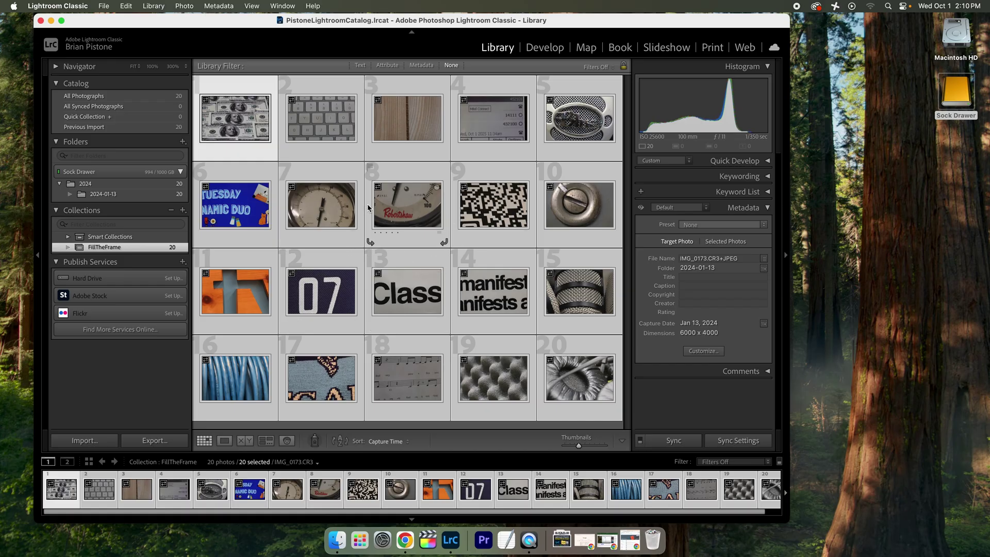
{"action": "left_click", "coordinate": [58, 490]}
Switch to Develop and flip between the dollar-bills, keyboard and wood photos.
{"action": "left_click", "coordinate": [494, 118]}
{"action": "left_click", "coordinate": [561, 47]}
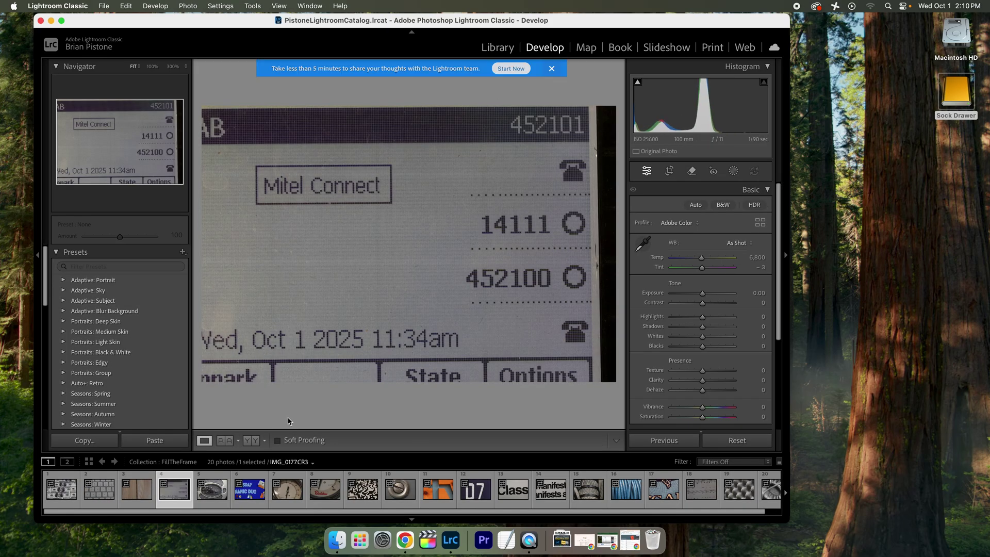
{"action": "left_click", "coordinate": [77, 490]}
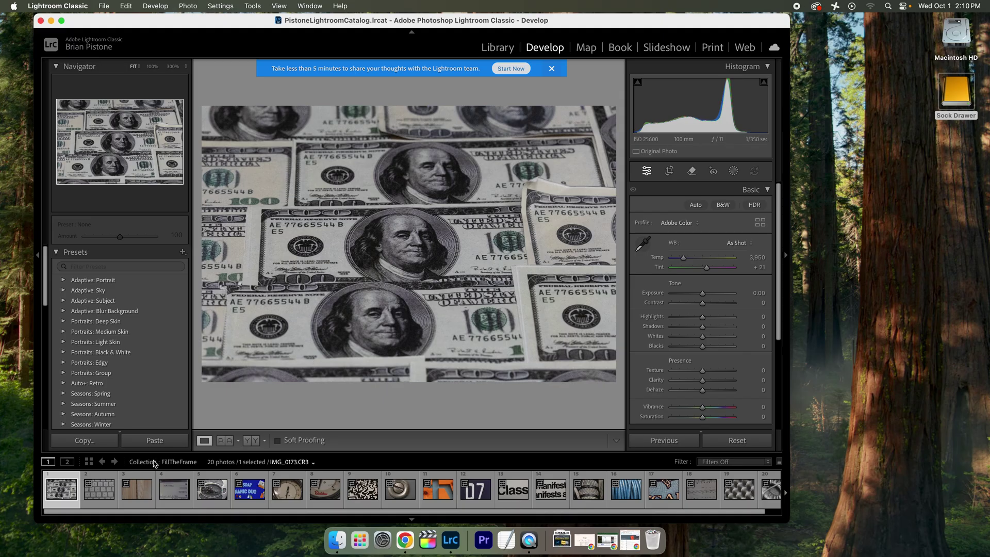
{"action": "left_click", "coordinate": [91, 494]}
{"action": "left_click", "coordinate": [140, 495]}
{"action": "left_click", "coordinate": [98, 496]}
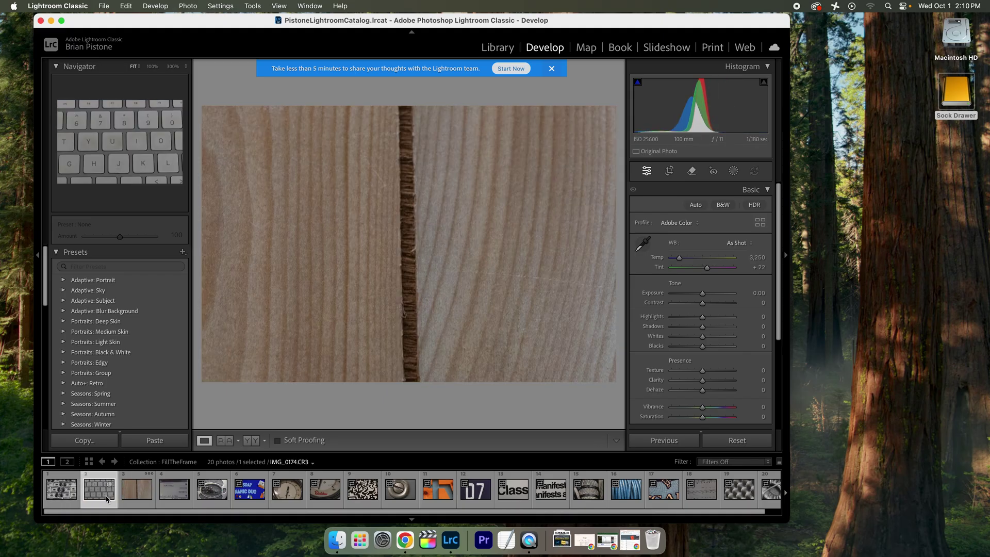
{"action": "left_click", "coordinate": [79, 493]}
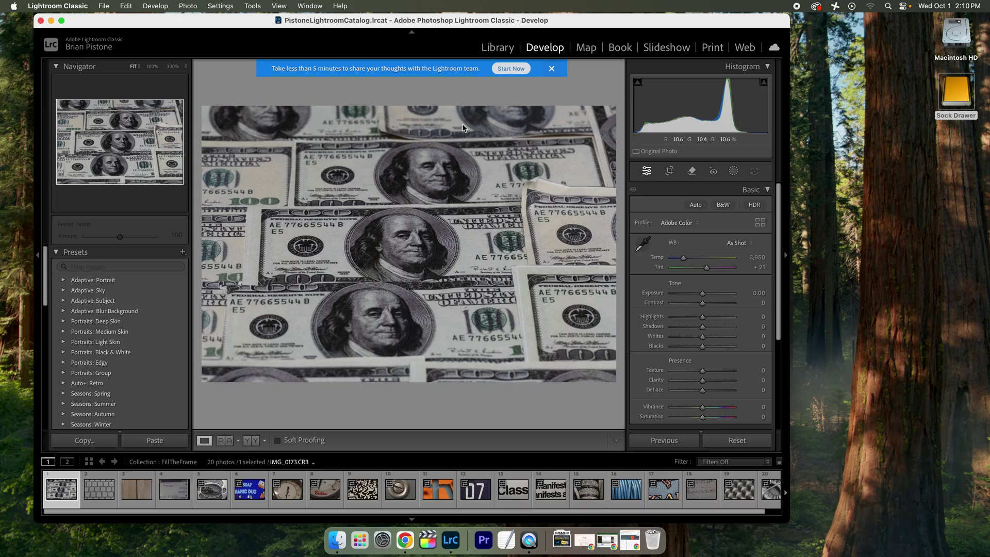
Preview the keyboard through Robertshaw gauge photos, then return to the dollar-bills photo.
{"action": "left_click", "coordinate": [99, 493]}
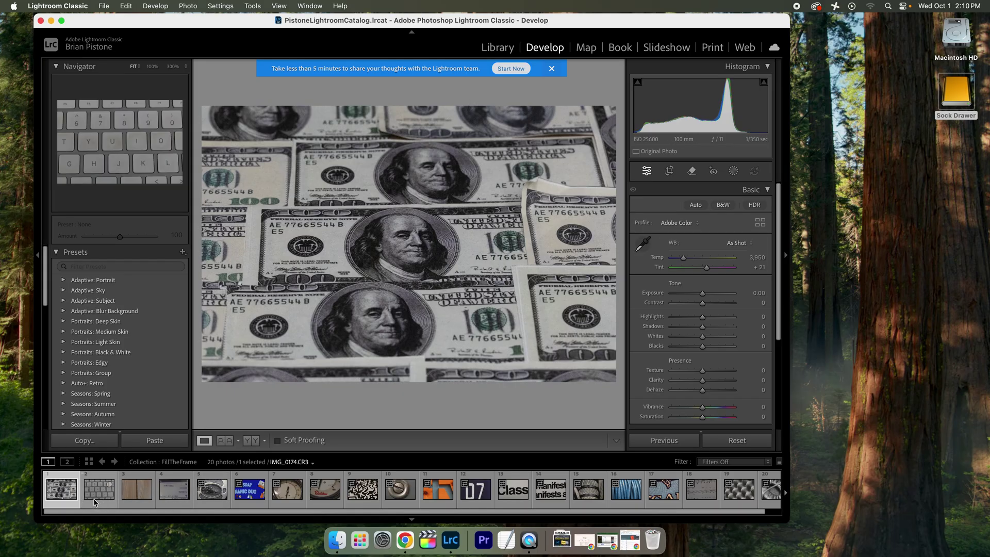
{"action": "left_click", "coordinate": [148, 495]}
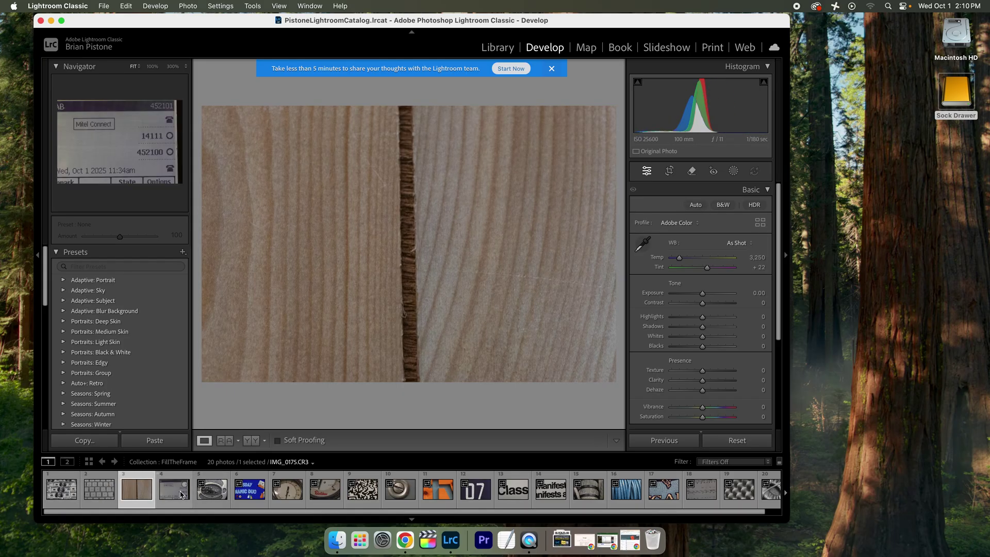
{"action": "left_click", "coordinate": [179, 494]}
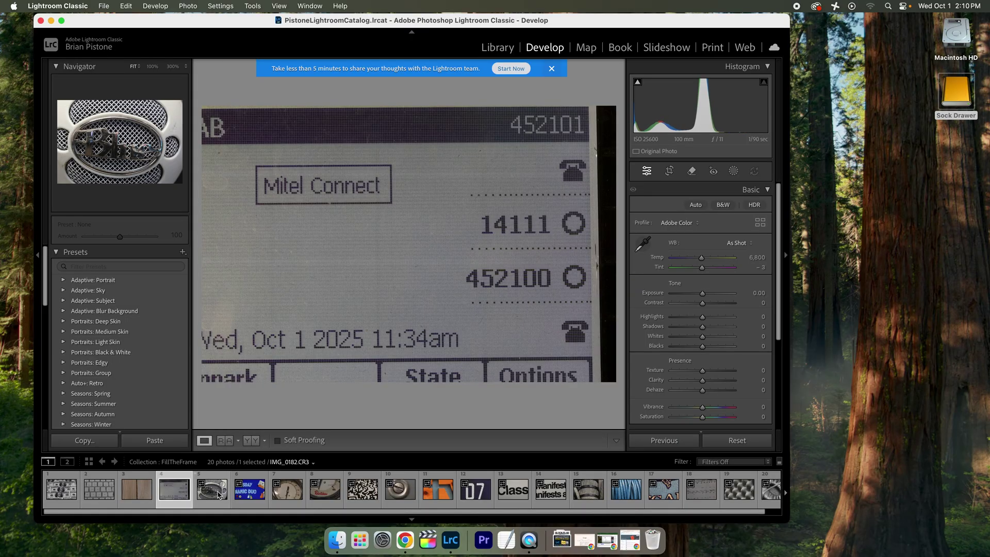
{"action": "left_click", "coordinate": [217, 495]}
{"action": "left_click", "coordinate": [255, 494]}
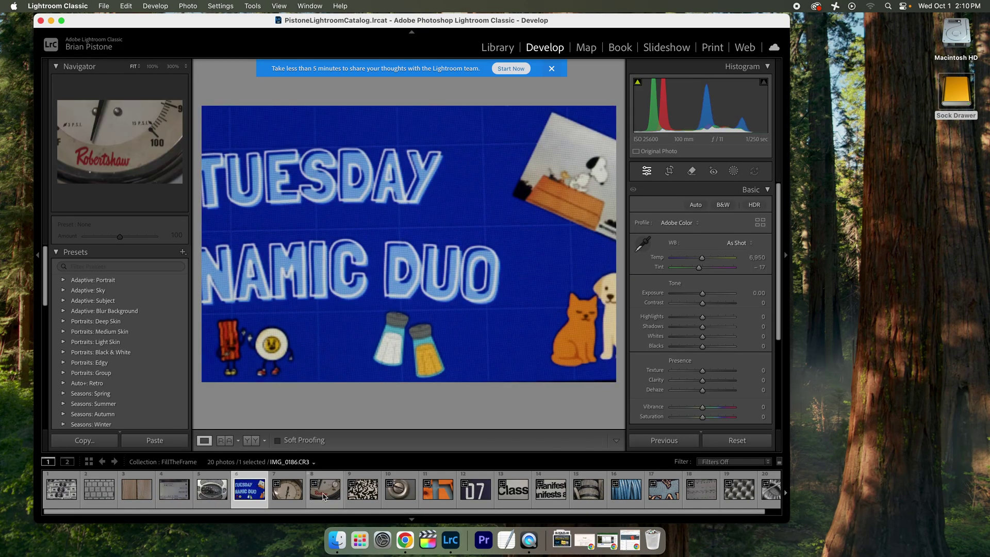
{"action": "left_click", "coordinate": [291, 494]}
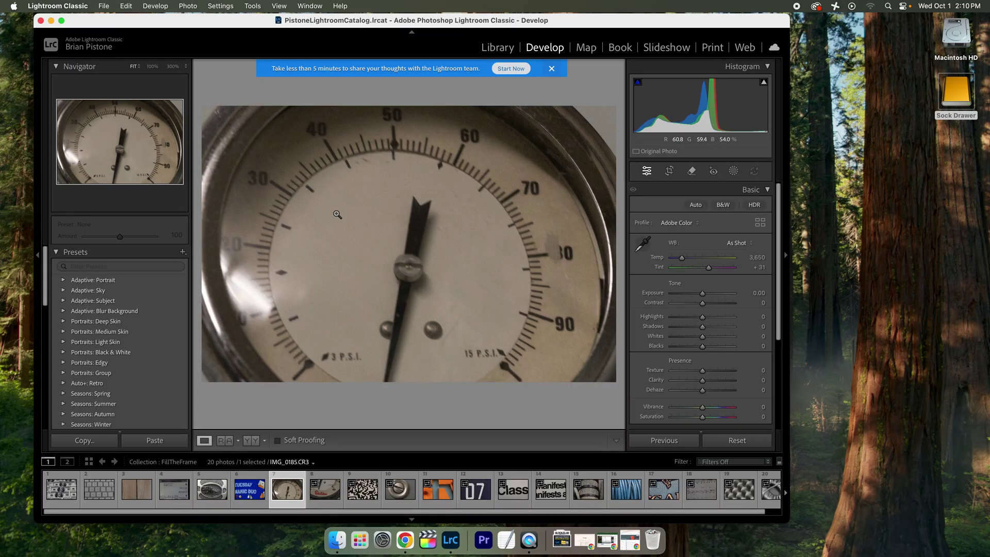
{"action": "left_click", "coordinate": [334, 487]}
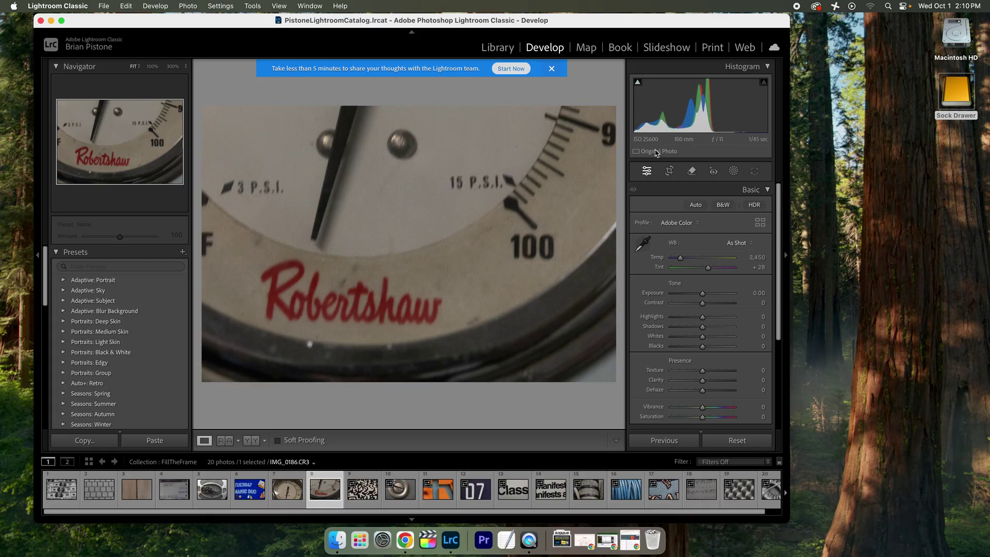
{"action": "left_click", "coordinate": [645, 143]}
{"action": "left_click", "coordinate": [52, 492]}
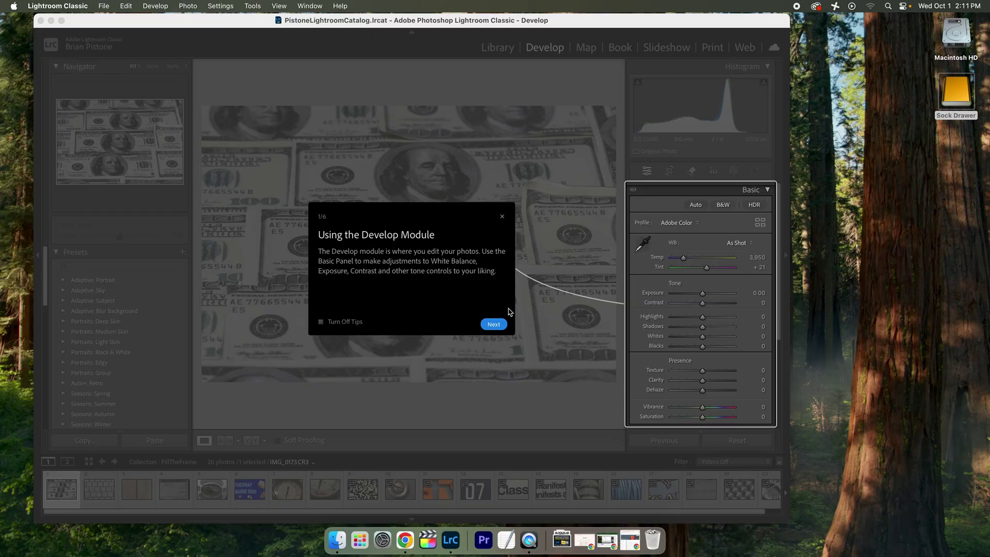
Go through the six Develop tips, stepping back once, and close the 'Using Presets' tip.
{"action": "left_click", "coordinate": [494, 324]}
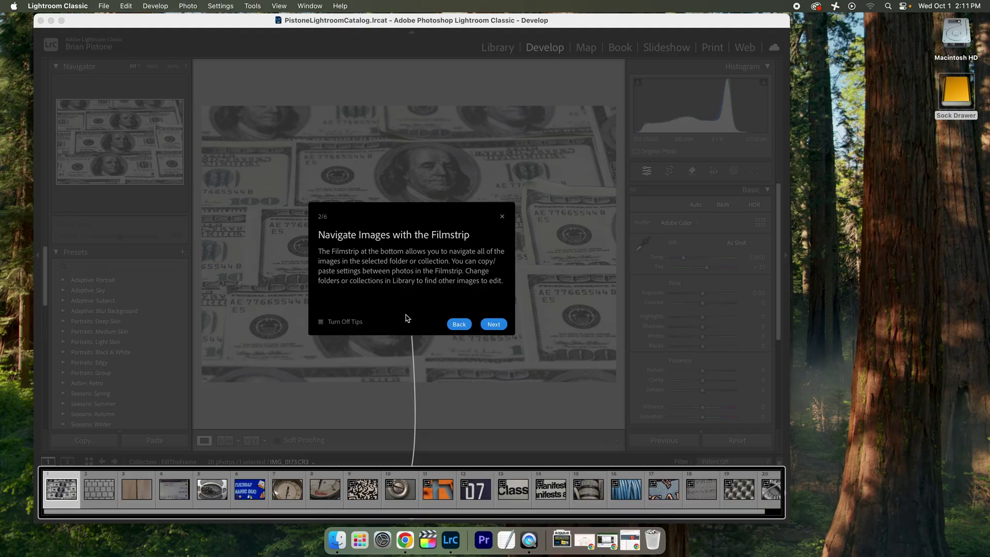
{"action": "left_click", "coordinate": [494, 326]}
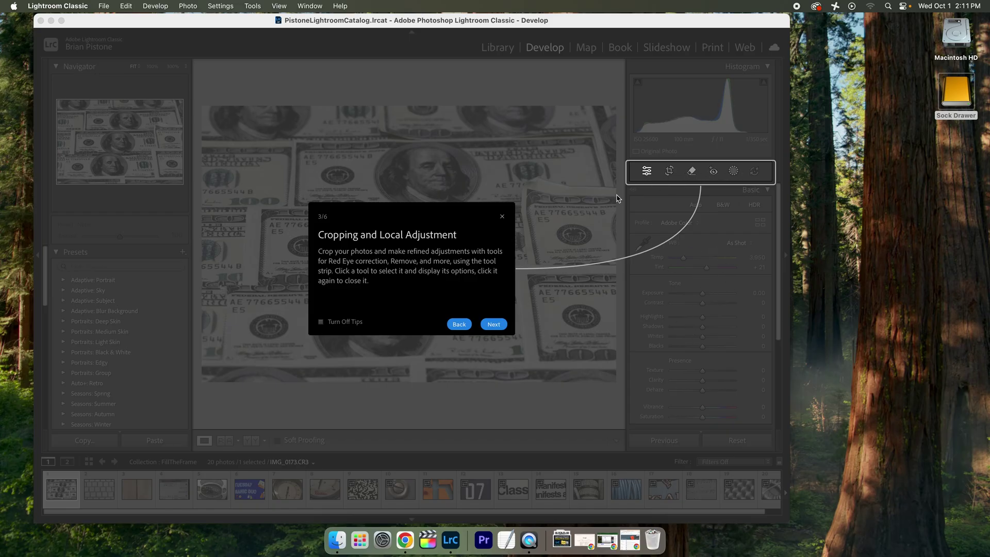
{"action": "key", "text": "Left"}
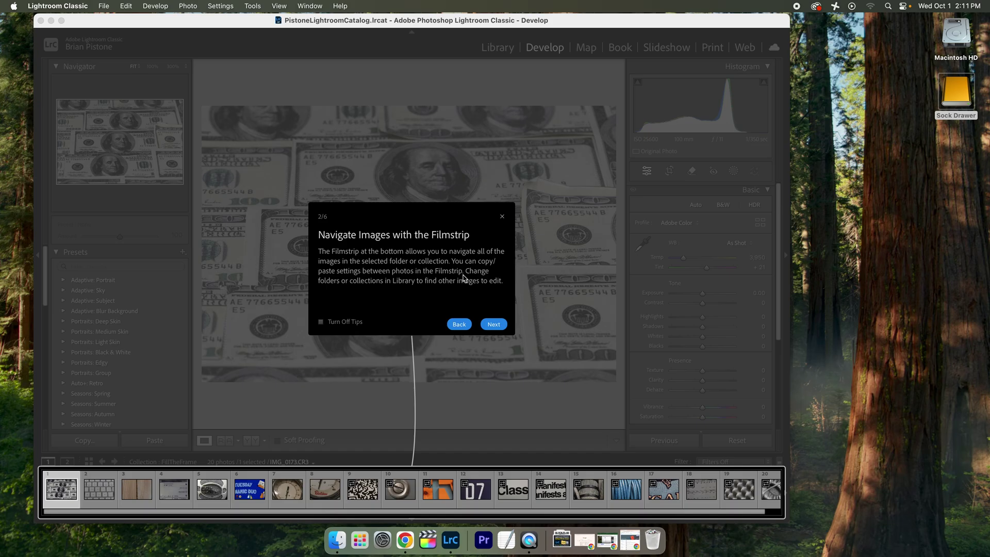
{"action": "left_click", "coordinate": [490, 320]}
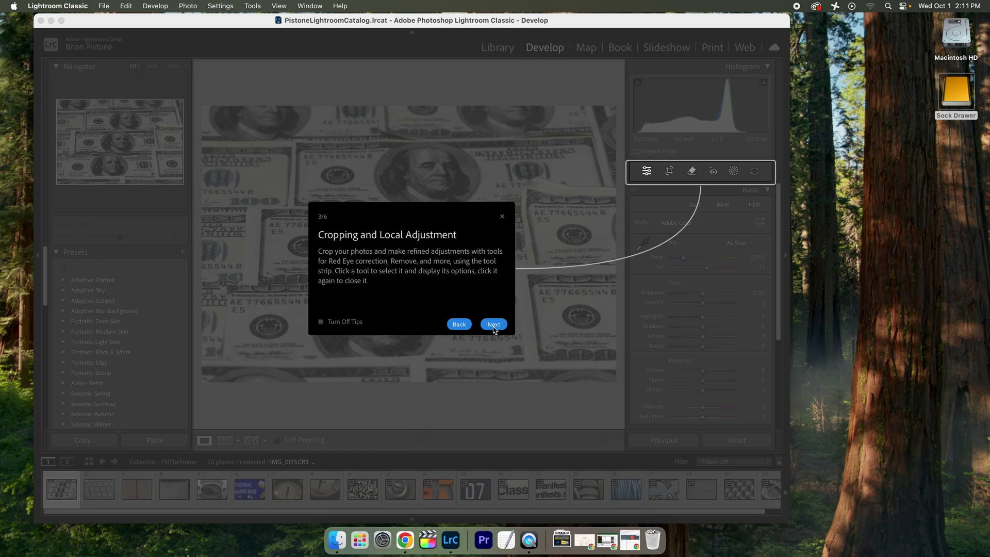
{"action": "left_click", "coordinate": [493, 326]}
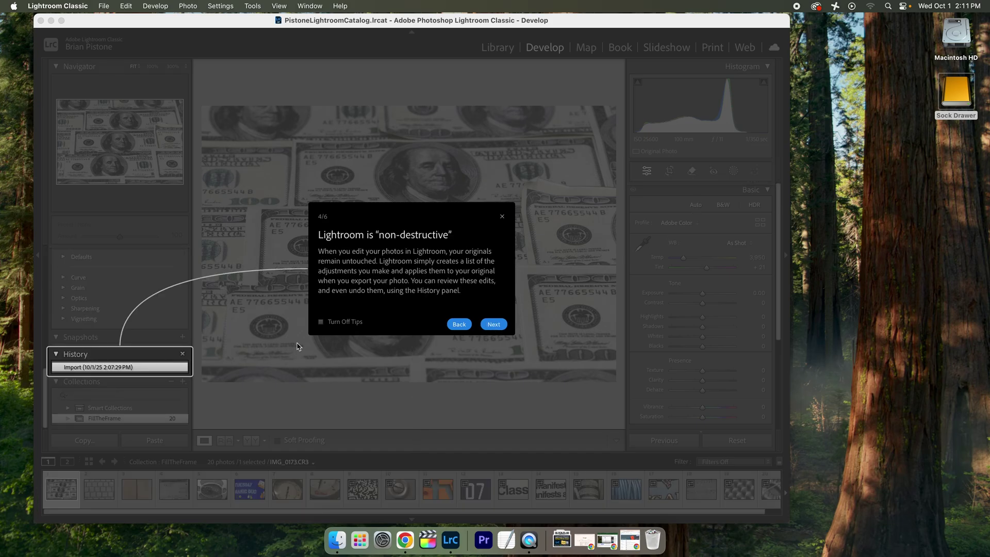
{"action": "left_click", "coordinate": [494, 324]}
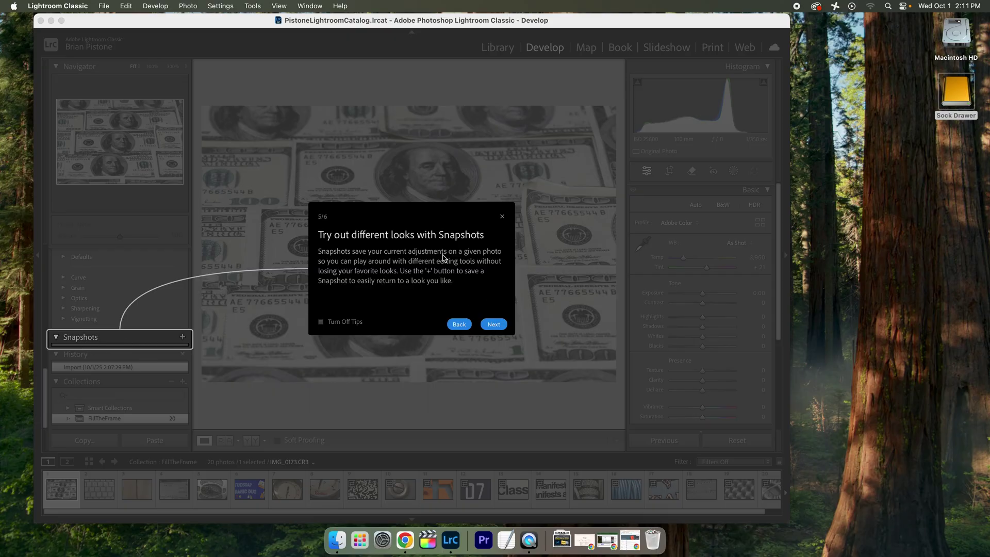
{"action": "left_click", "coordinate": [494, 324]}
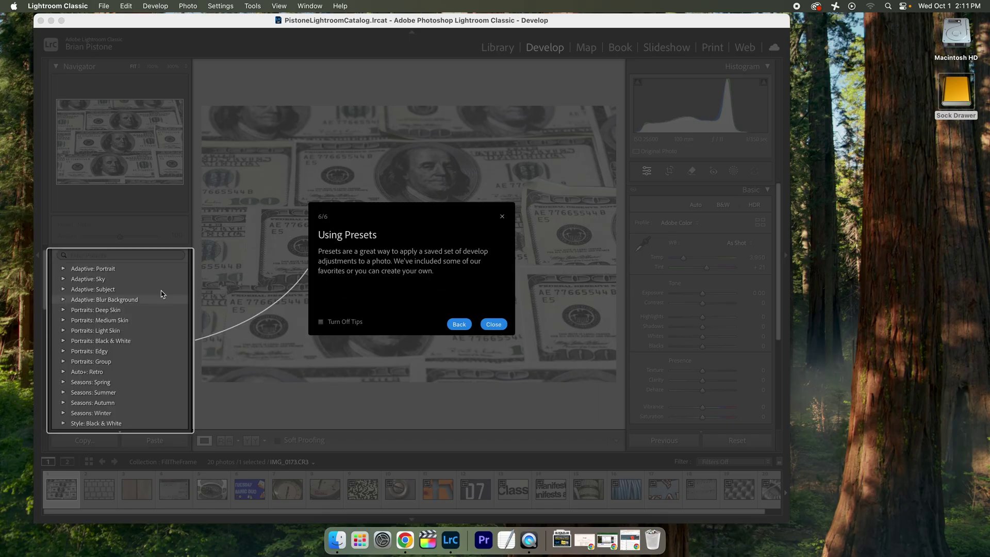
{"action": "left_click", "coordinate": [493, 324]}
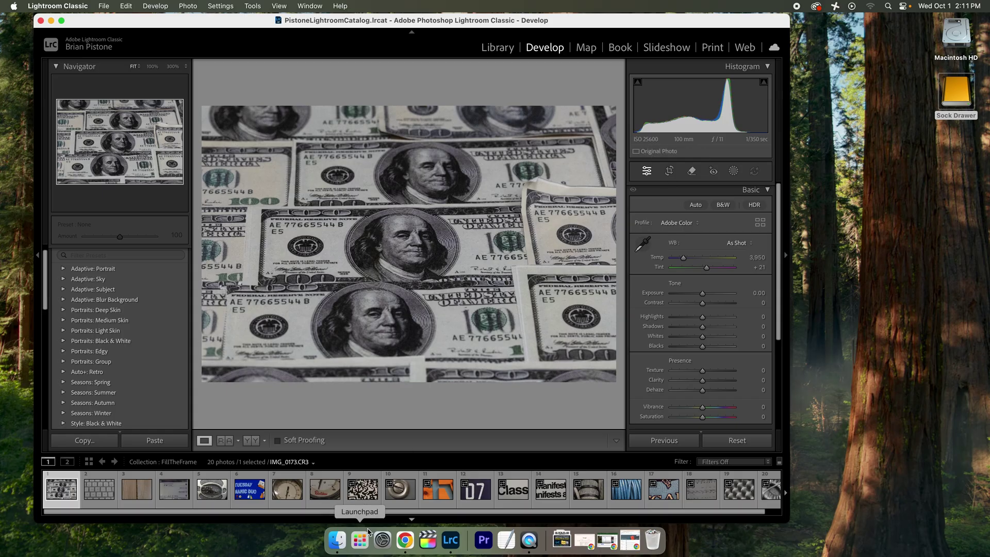
Open the pressure-gauge photo, zoom to 100%, then back to fit.
{"action": "left_click", "coordinate": [297, 492]}
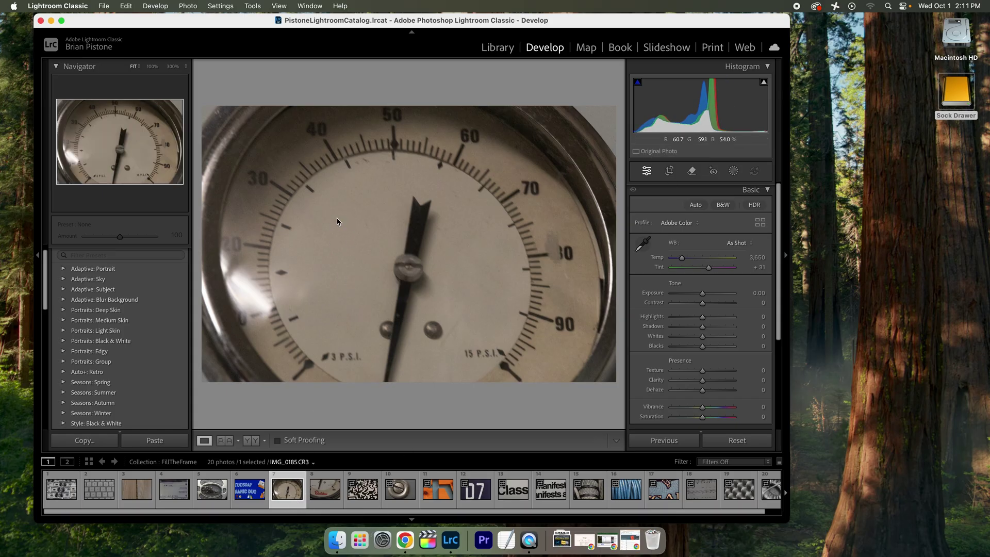
{"action": "left_click", "coordinate": [379, 225]}
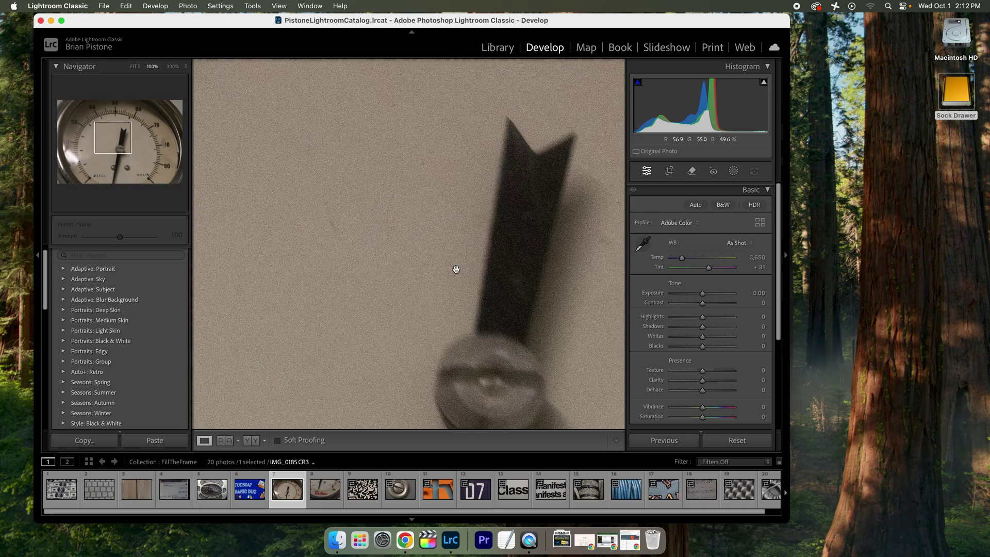
{"action": "left_click", "coordinate": [441, 262]}
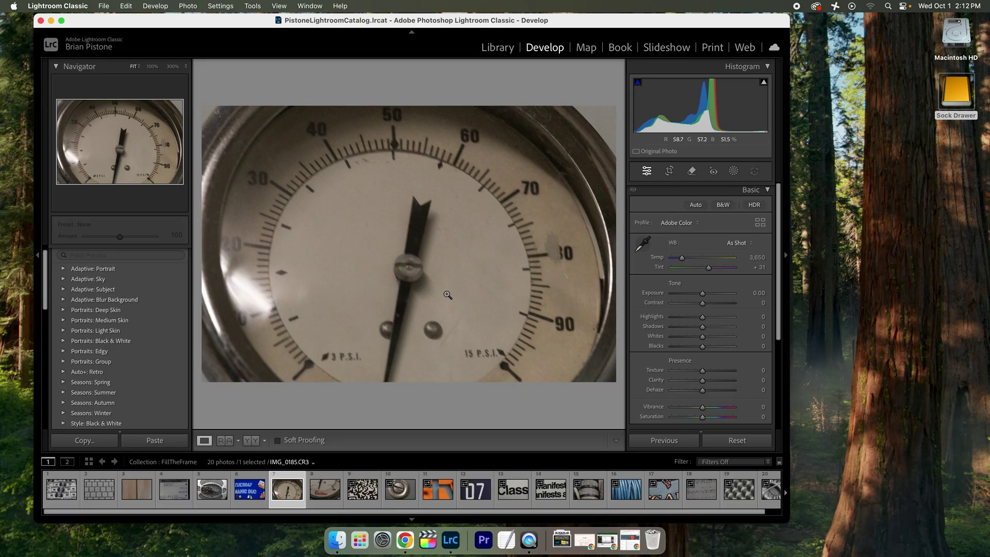
Preview the Robertshaw gauge, QR-code, screw, orange wood, 07, Class, manifest and mic grille photos.
{"action": "left_click", "coordinate": [330, 495]}
{"action": "left_click", "coordinate": [354, 497]}
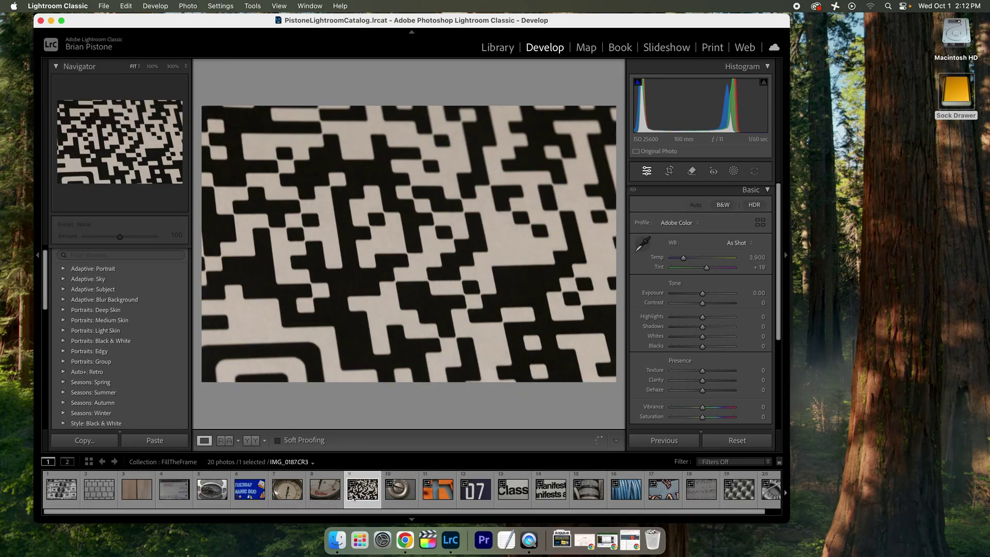
{"action": "left_click", "coordinate": [400, 495]}
{"action": "left_click", "coordinate": [437, 495]}
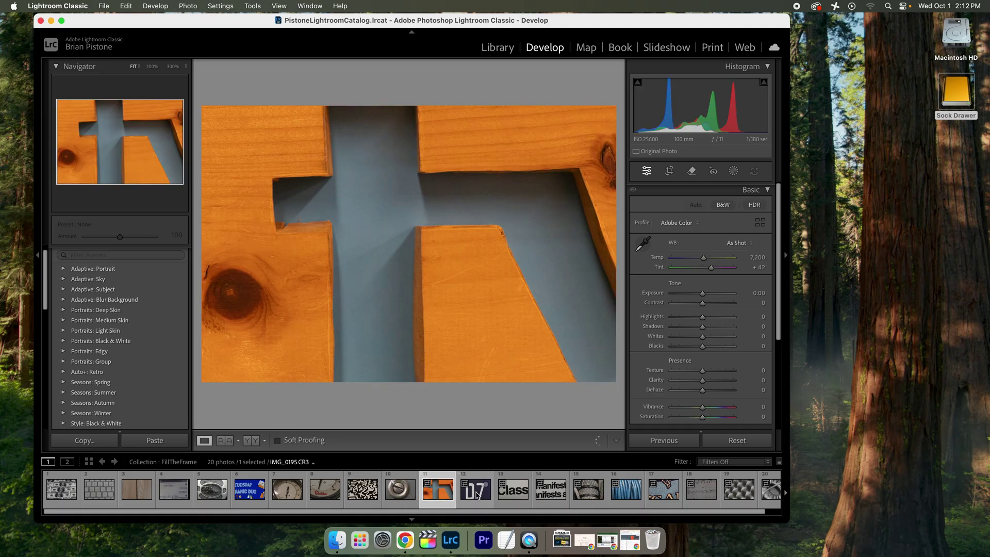
{"action": "left_click", "coordinate": [476, 494]}
{"action": "left_click", "coordinate": [513, 493]}
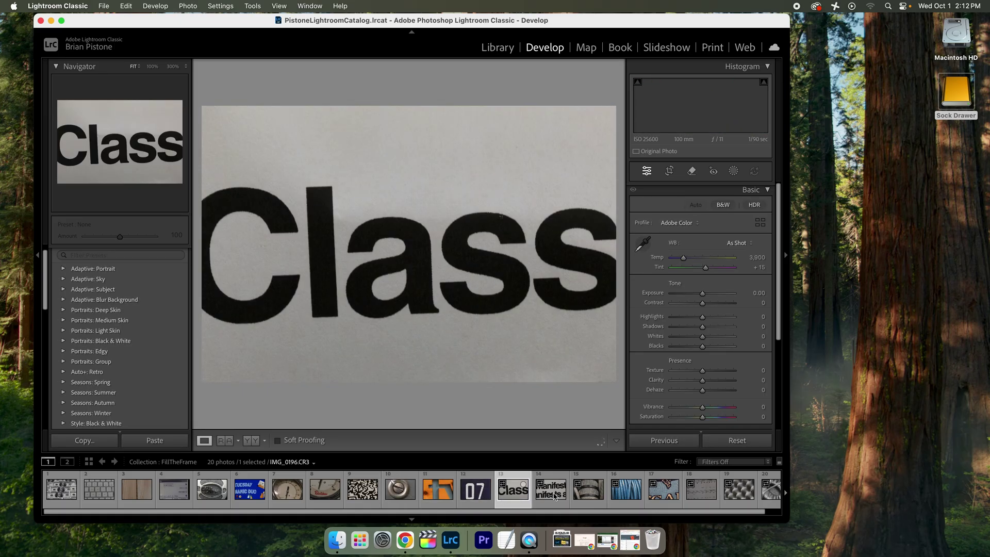
{"action": "left_click", "coordinate": [555, 496]}
{"action": "left_click", "coordinate": [591, 497]}
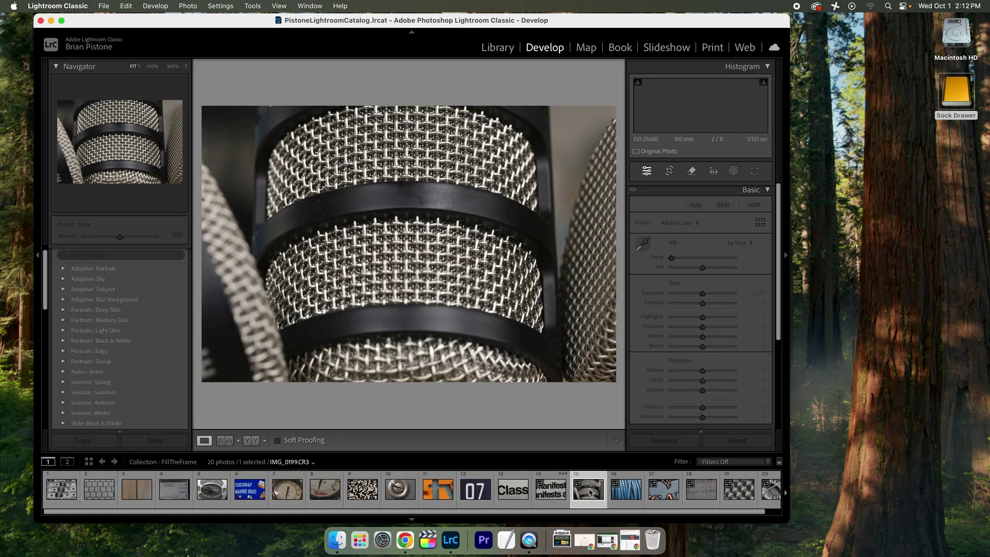
Preview the blue cables, sweater, sheet music, foam and flower photos, then open the Blue mic photo.
{"action": "left_click", "coordinate": [640, 497]}
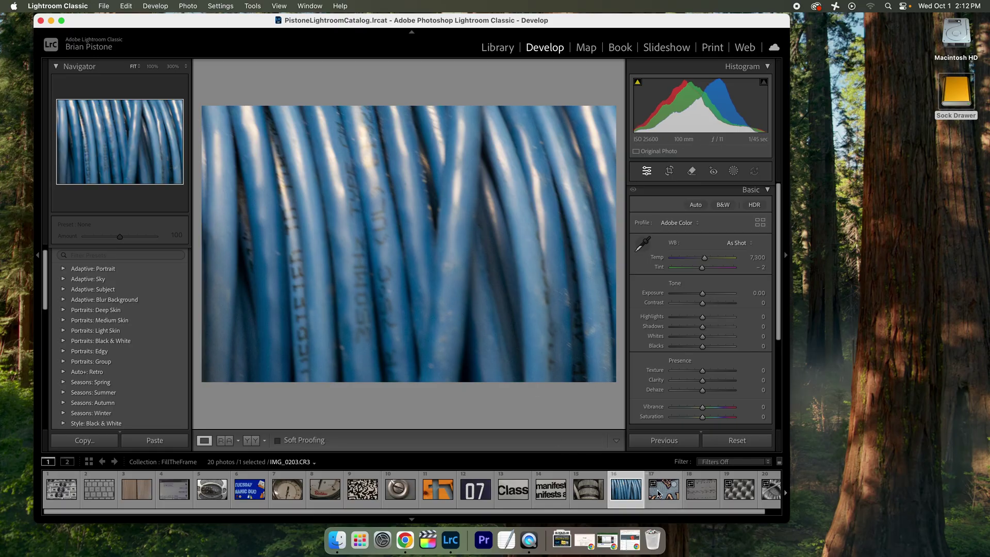
{"action": "left_click", "coordinate": [660, 494]}
{"action": "left_click", "coordinate": [702, 494]}
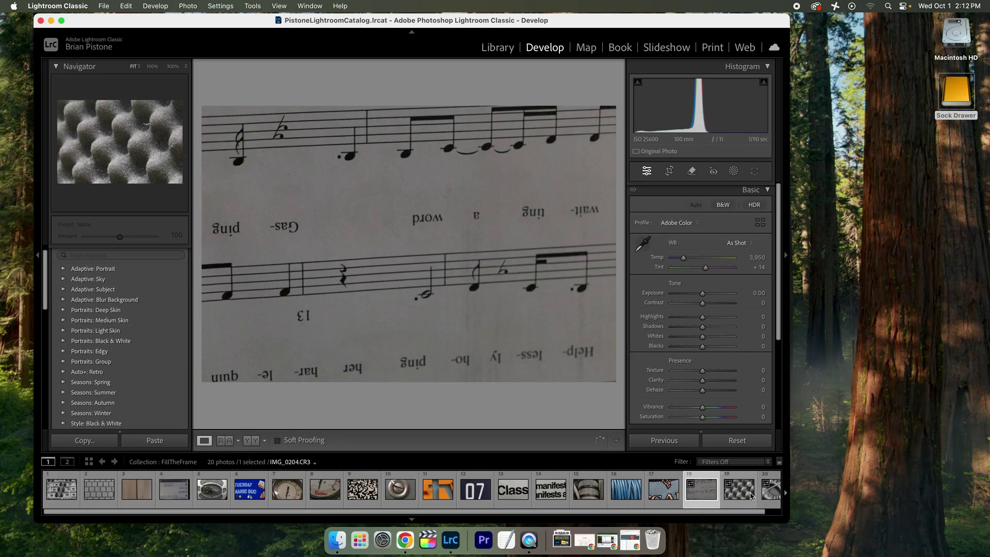
{"action": "left_click", "coordinate": [751, 496]}
{"action": "left_click", "coordinate": [754, 496]}
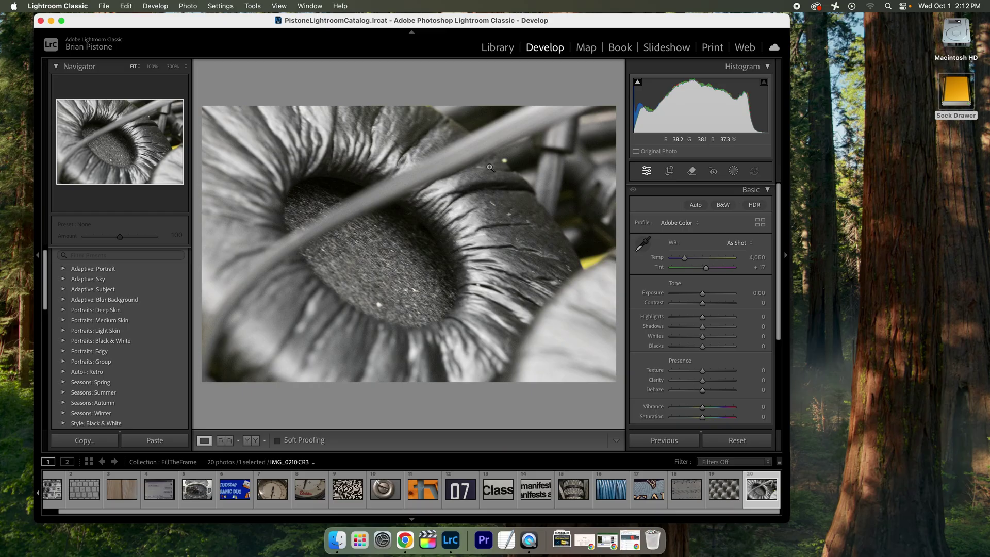
{"action": "scroll", "coordinate": [503, 491], "scroll_direction": "up", "scroll_amount": 1}
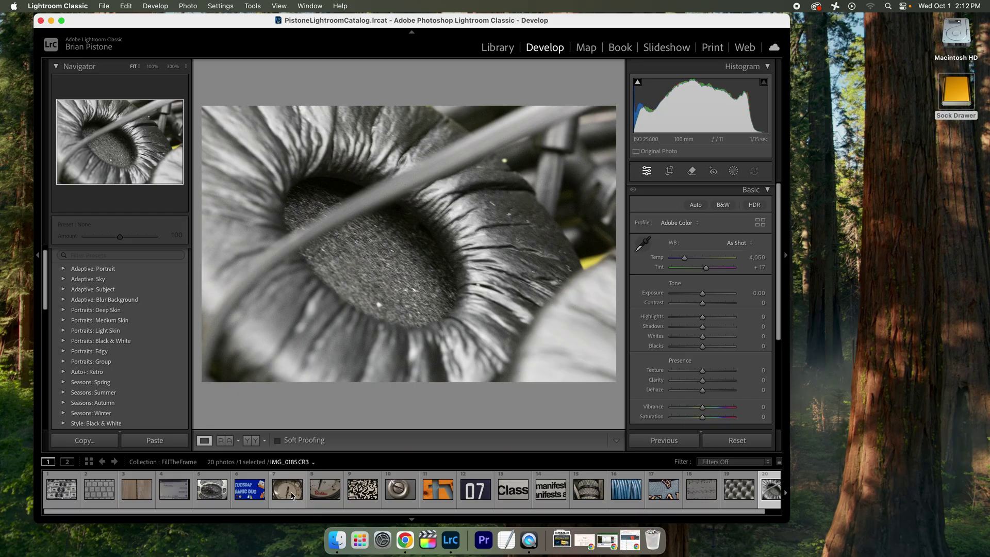
{"action": "left_click", "coordinate": [212, 489]}
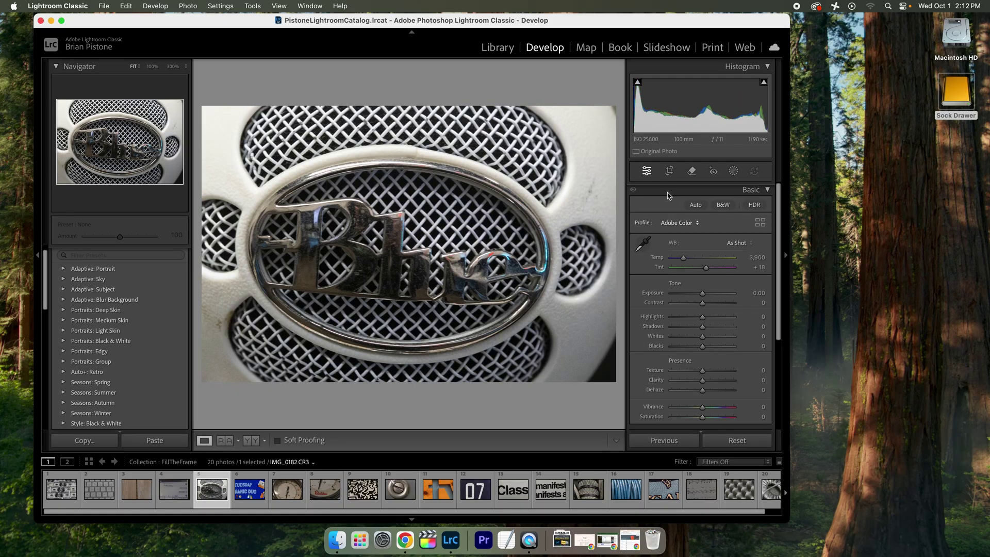
In the Basic panel set Exposure to +0.15, Contrast to +10 and Clarity to +43.
{"action": "scroll", "coordinate": [673, 317], "scroll_direction": "down", "scroll_amount": 1}
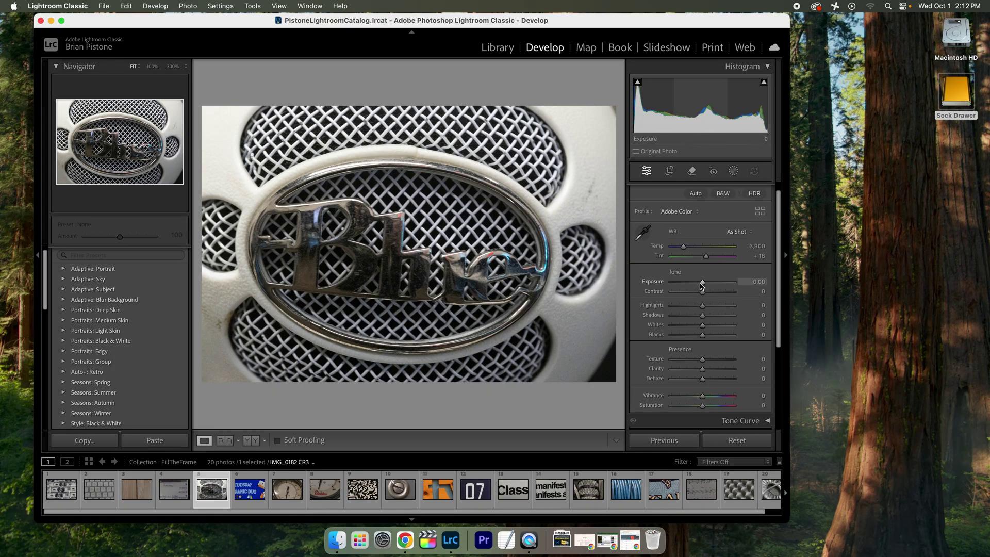
{"action": "left_click_drag", "start_coordinate": [701, 284], "coordinate": [642, 300]}
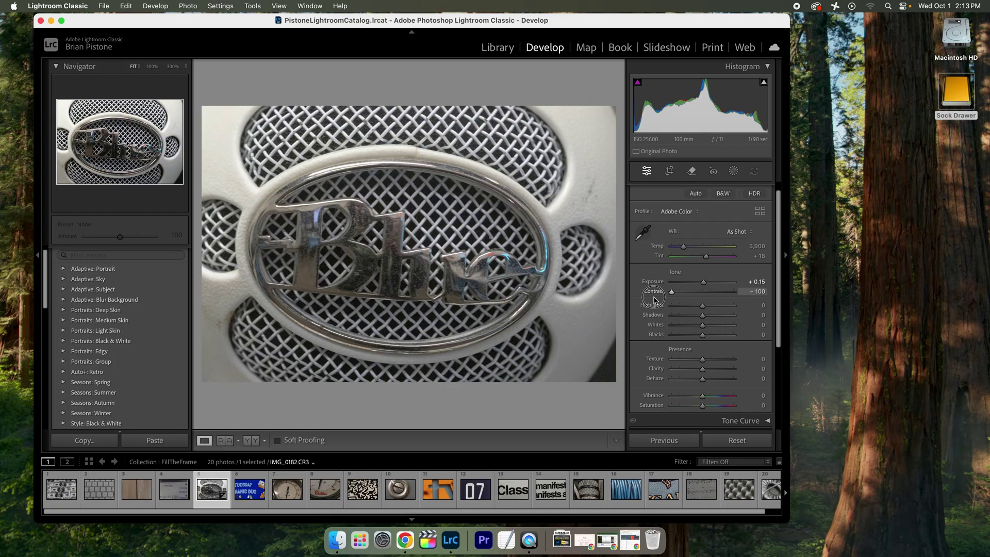
{"action": "left_click_drag", "start_coordinate": [666, 299], "coordinate": [701, 311]}
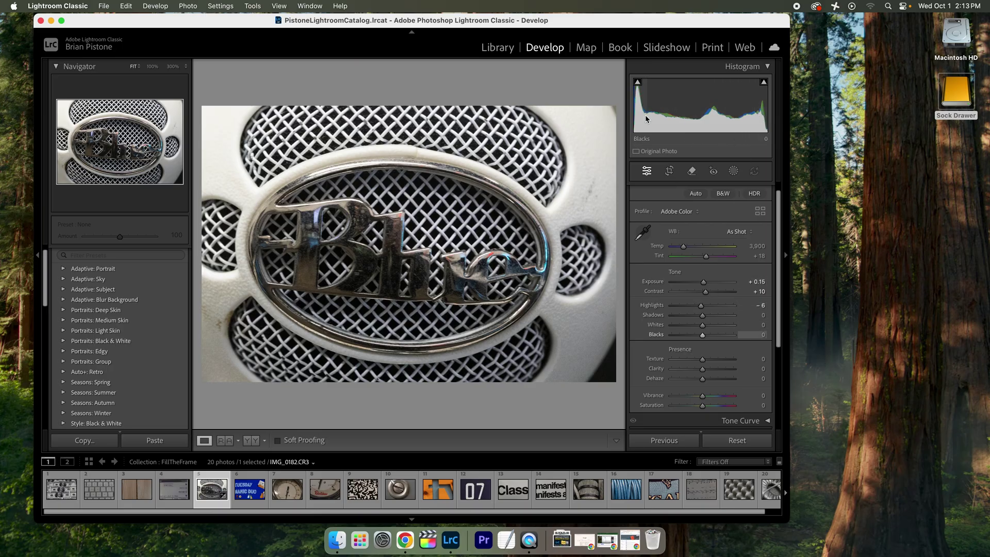
{"action": "scroll", "coordinate": [696, 310], "scroll_direction": "down", "scroll_amount": 2}
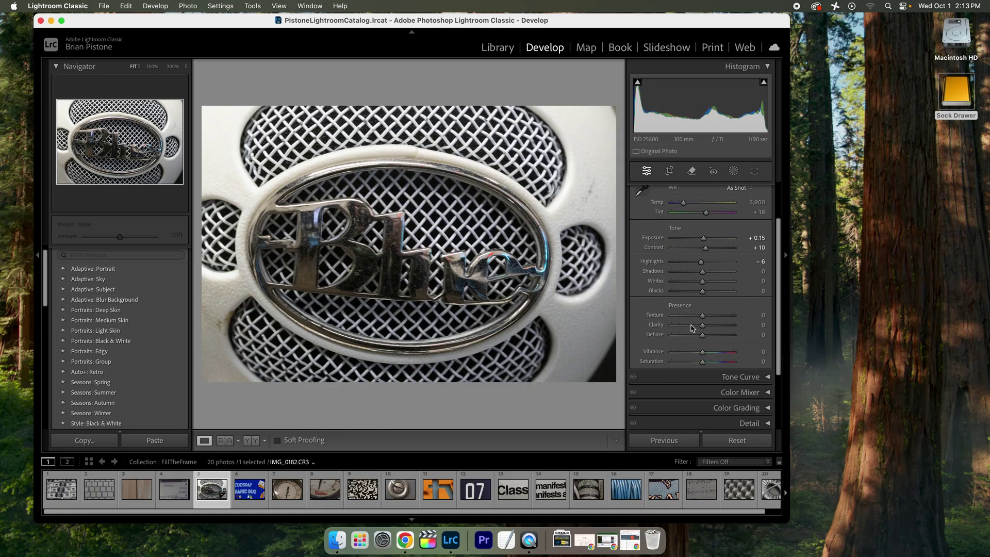
{"action": "left_click_drag", "start_coordinate": [701, 328], "coordinate": [704, 366]}
{"action": "scroll", "coordinate": [707, 368], "scroll_direction": "down", "scroll_amount": 3}
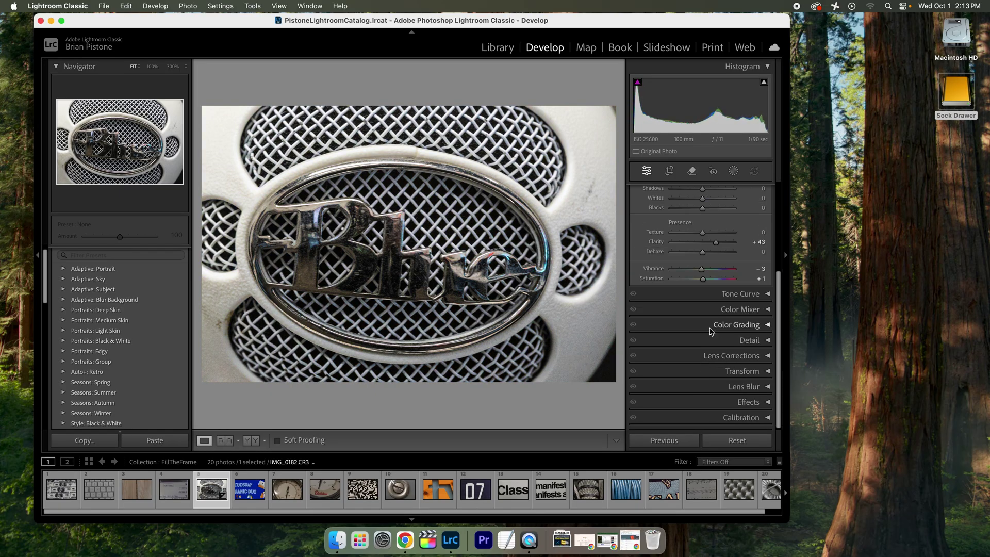
Adjust the tone curve, lifting the highlights and deepening the darks.
{"action": "left_click", "coordinate": [768, 294]}
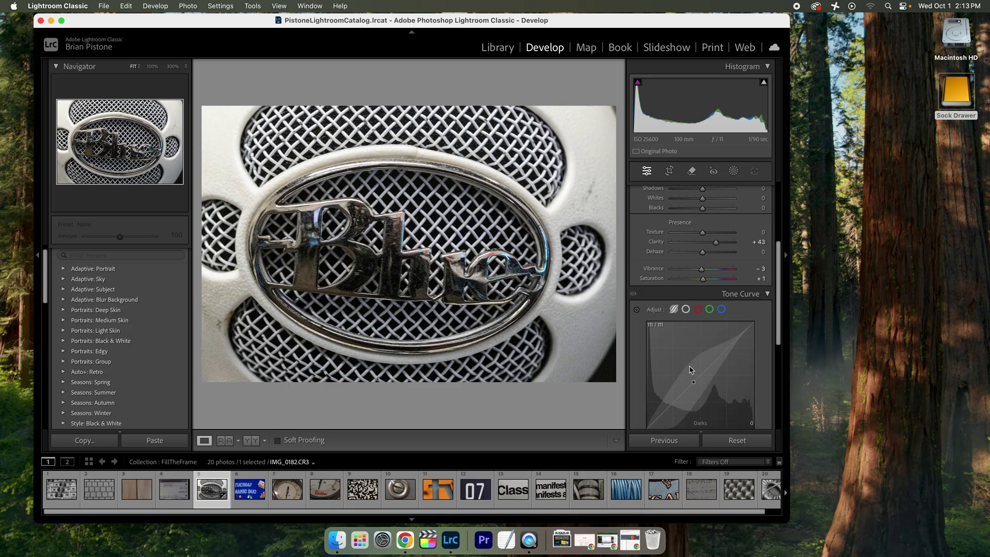
{"action": "left_click_drag", "start_coordinate": [729, 355], "coordinate": [730, 341]}
{"action": "left_click_drag", "start_coordinate": [699, 376], "coordinate": [676, 394]}
{"action": "left_click", "coordinate": [768, 293]}
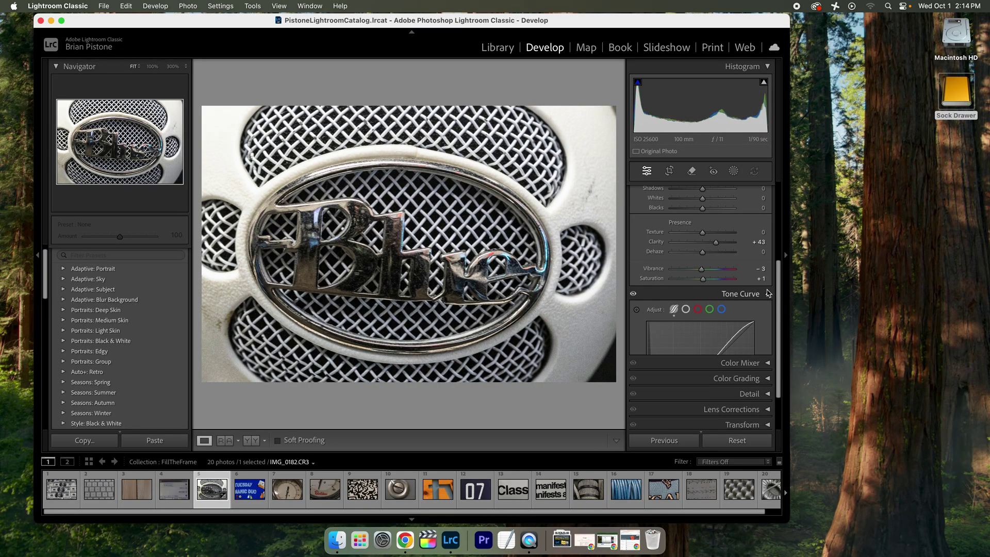
Look through Color Mixer and Color Grading, then expand the Detail panel.
{"action": "left_click", "coordinate": [767, 309]}
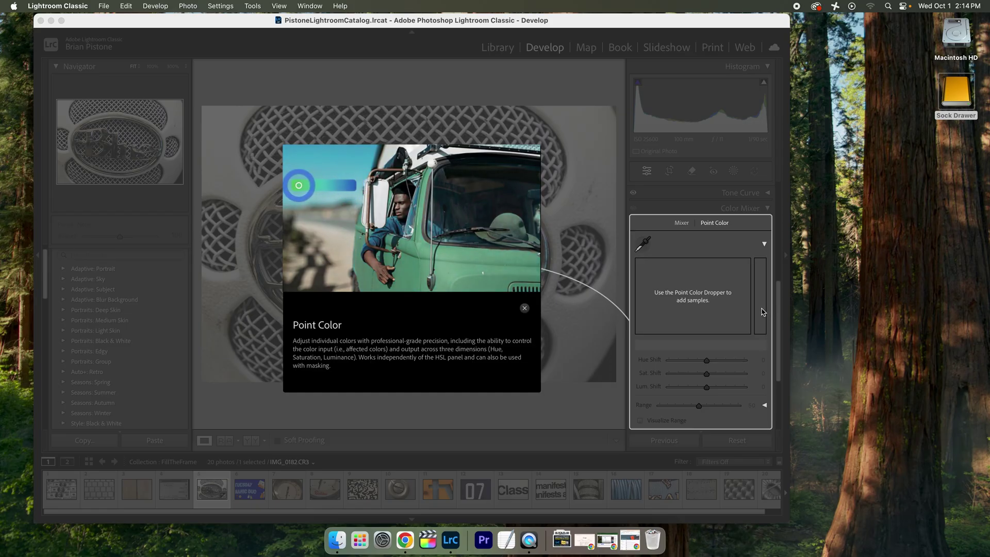
{"action": "left_click", "coordinate": [525, 308]}
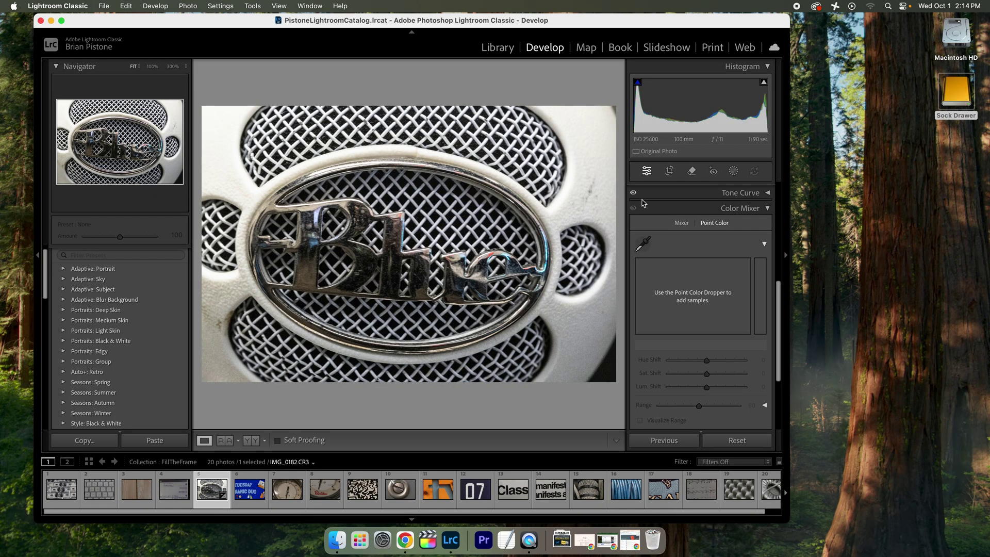
{"action": "scroll", "coordinate": [769, 297], "scroll_direction": "down", "scroll_amount": 1}
{"action": "left_click", "coordinate": [758, 196]}
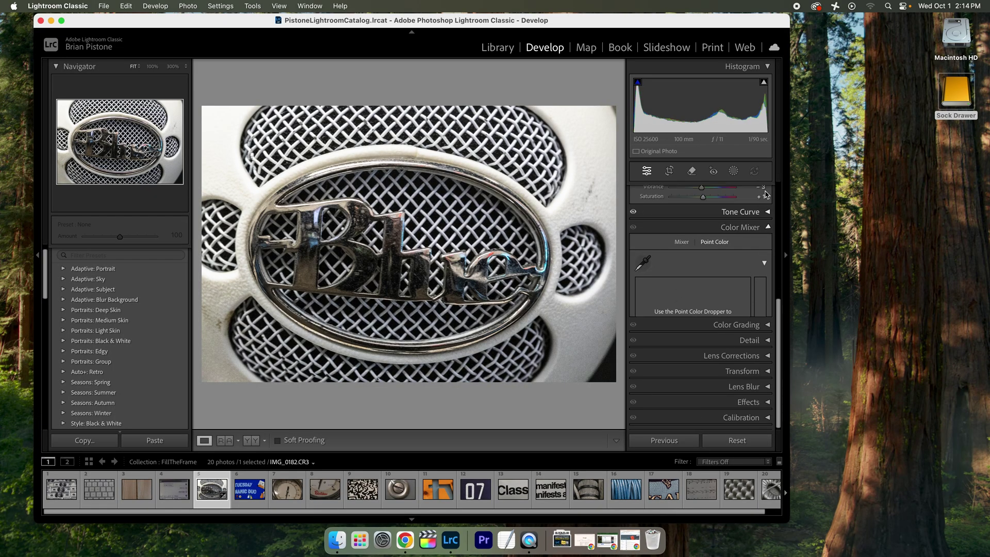
{"action": "left_click", "coordinate": [768, 326]}
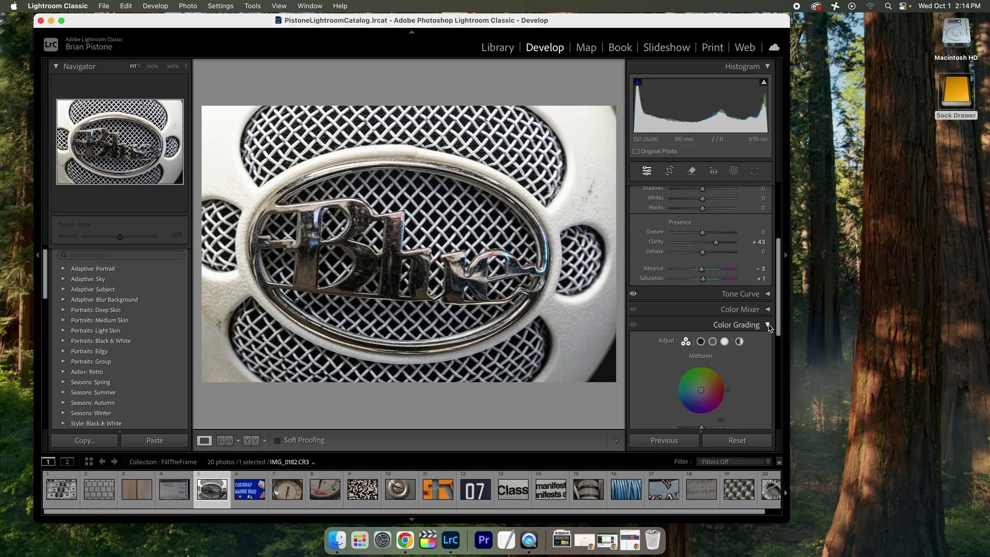
{"action": "left_click", "coordinate": [768, 326]}
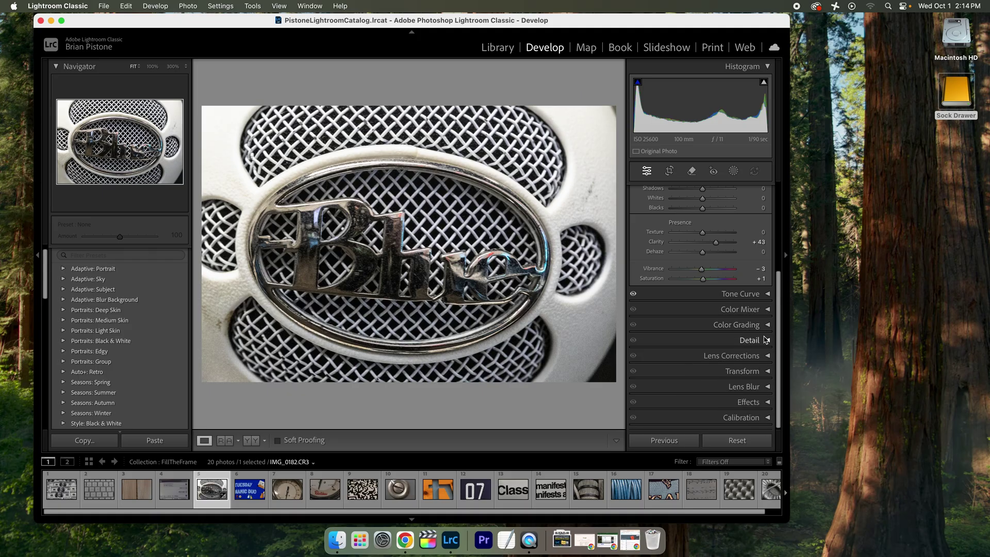
{"action": "left_click", "coordinate": [768, 341]}
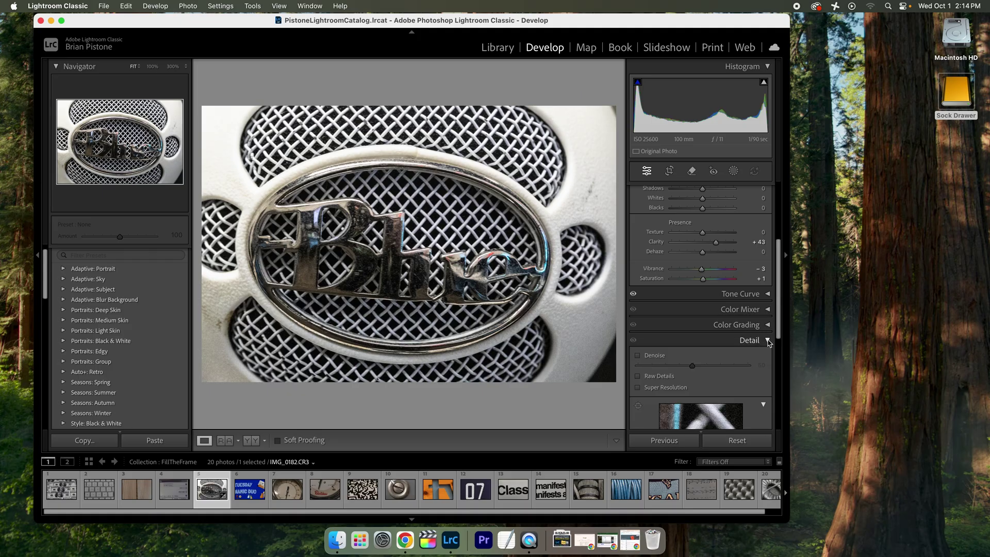
Check Denoise for IMG_0182.CR3 and drag its strength slider to 100.
{"action": "scroll", "coordinate": [765, 345], "scroll_direction": "down", "scroll_amount": 5}
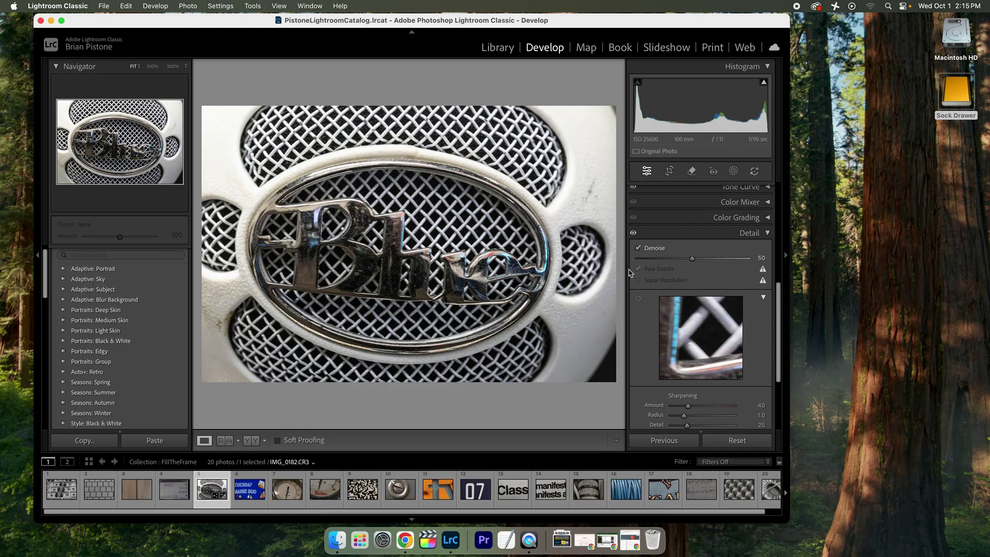
{"action": "left_click", "coordinate": [637, 250]}
{"action": "left_click_drag", "start_coordinate": [692, 258], "coordinate": [749, 259]}
{"action": "scroll", "coordinate": [700, 245], "scroll_direction": "down", "scroll_amount": 4}
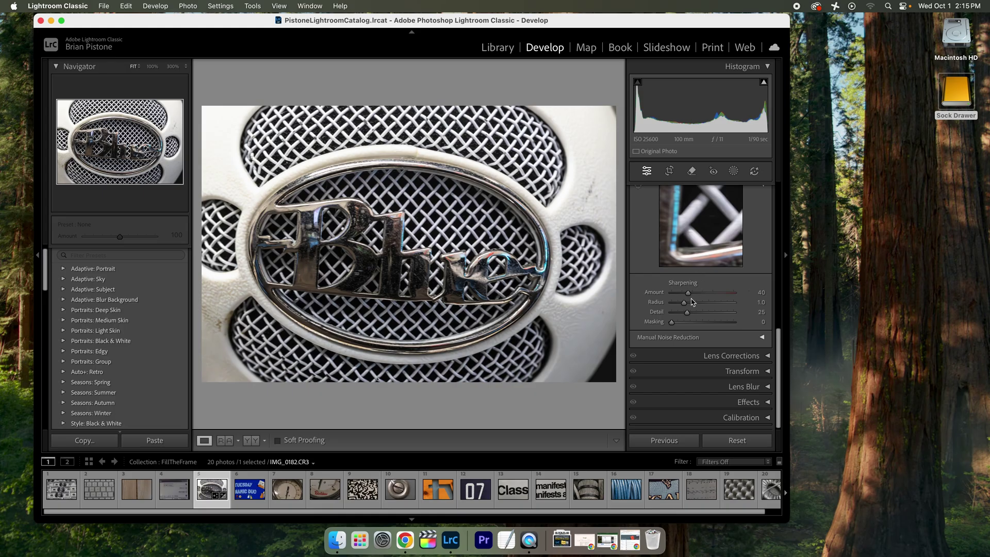
Show the Lens Corrections settings, then try Vertical and Aspect transform corrections and undo them.
{"action": "left_click", "coordinate": [765, 355]}
{"action": "scroll", "coordinate": [707, 352], "scroll_direction": "down", "scroll_amount": 3}
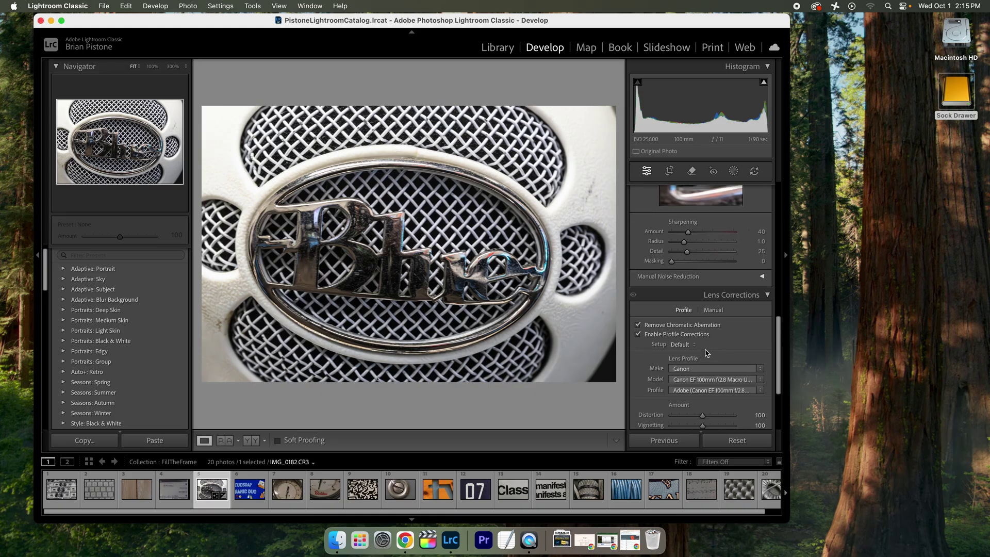
{"action": "scroll", "coordinate": [707, 369], "scroll_direction": "down", "scroll_amount": 5}
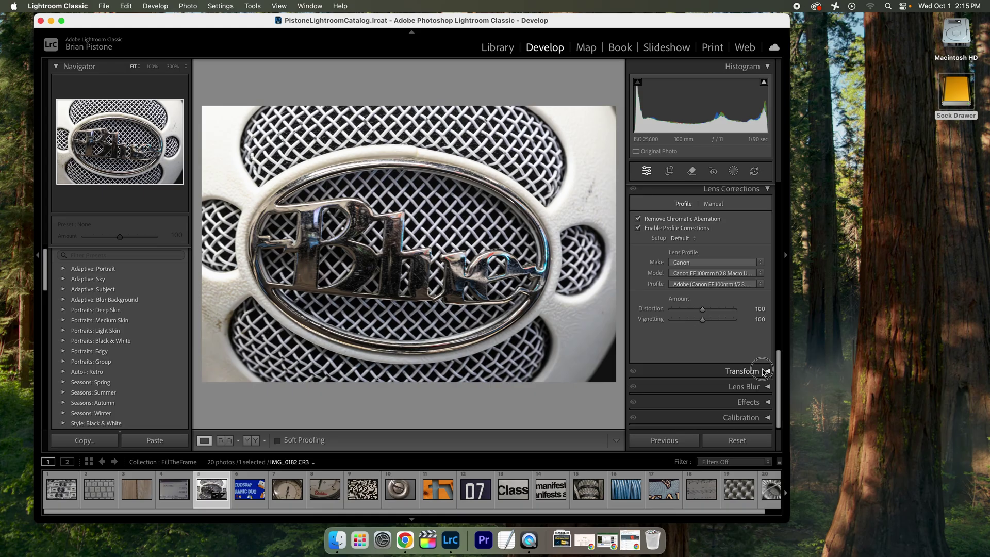
{"action": "left_click", "coordinate": [766, 372]}
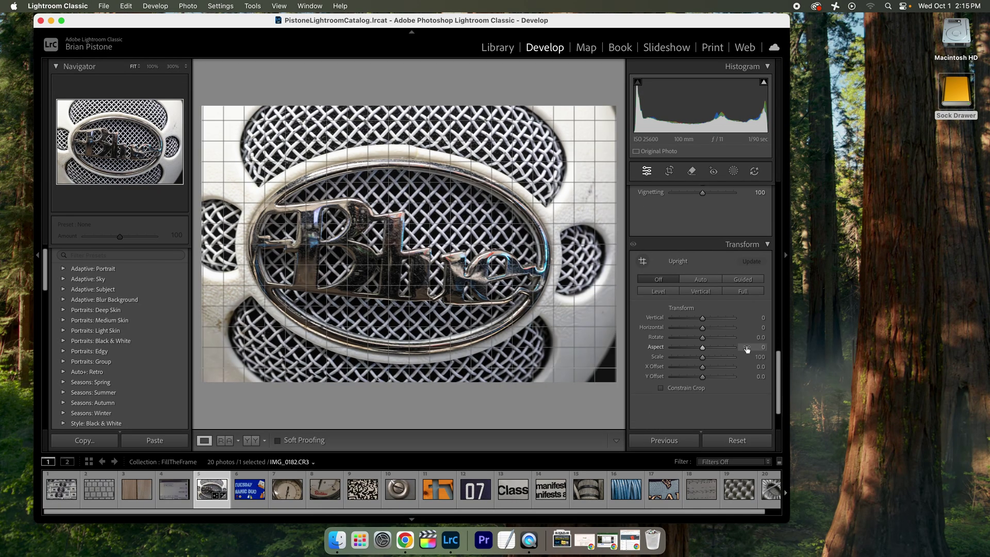
{"action": "left_click_drag", "start_coordinate": [705, 317], "coordinate": [725, 353]}
{"action": "left_click_drag", "start_coordinate": [701, 363], "coordinate": [704, 360]}
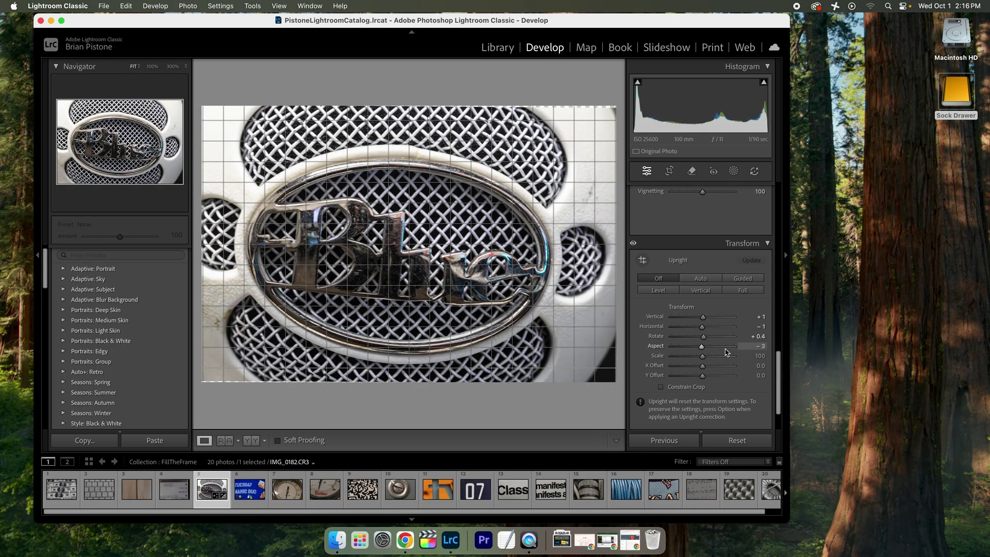
{"action": "key", "text": "super+z"}
{"action": "key", "text": "super+z"}
{"action": "key", "text": "super+z"}
{"action": "key", "text": "super+z"}
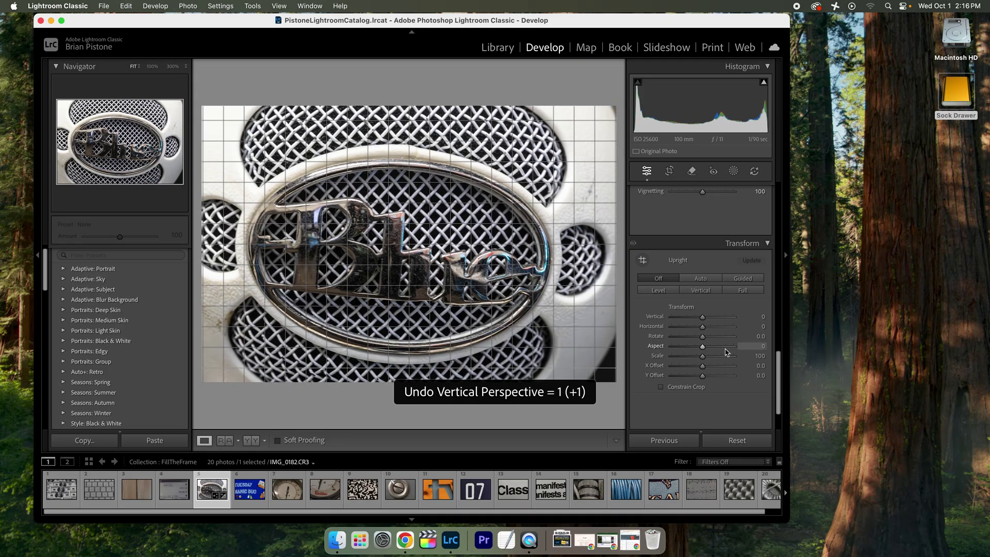
Look through the Lens Blur, Effects and Calibration panels without changing them.
{"action": "left_click", "coordinate": [743, 387]}
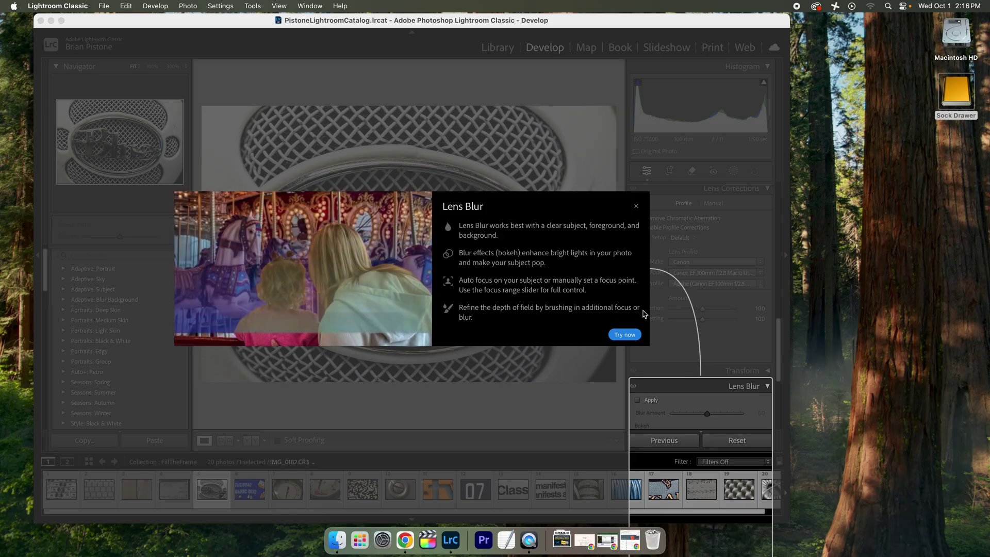
{"action": "left_click", "coordinate": [636, 206]}
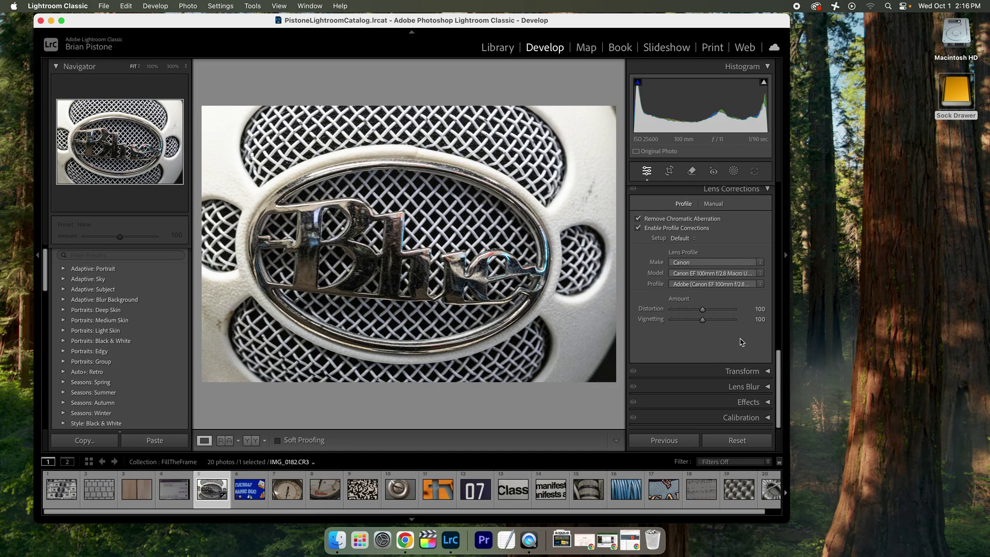
{"action": "left_click", "coordinate": [764, 402]}
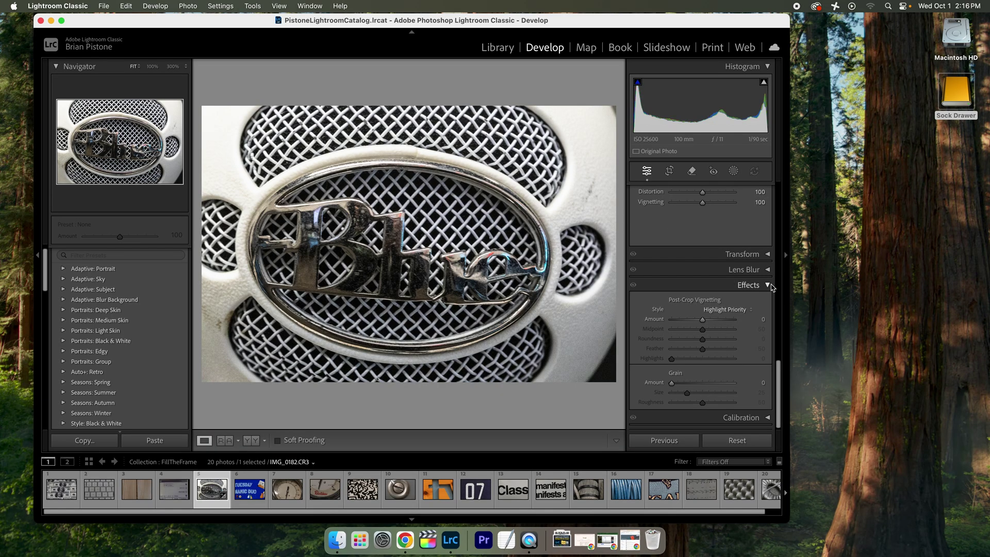
{"action": "left_click", "coordinate": [768, 285]}
{"action": "left_click", "coordinate": [766, 418]}
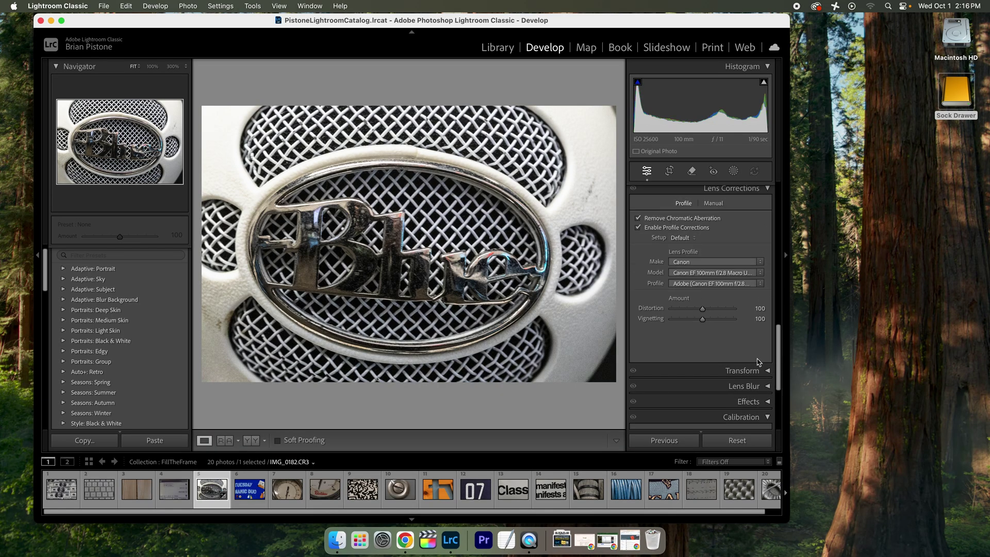
{"action": "left_click", "coordinate": [768, 276]}
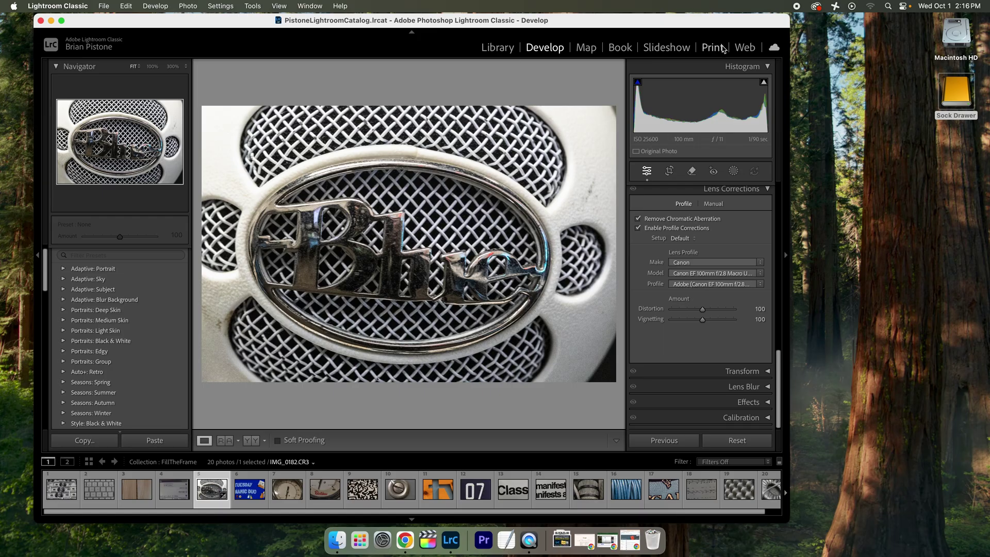
Start exporting the photo and set Export To to Specific folder instead of Desktop.
{"action": "left_click", "coordinate": [105, 6]}
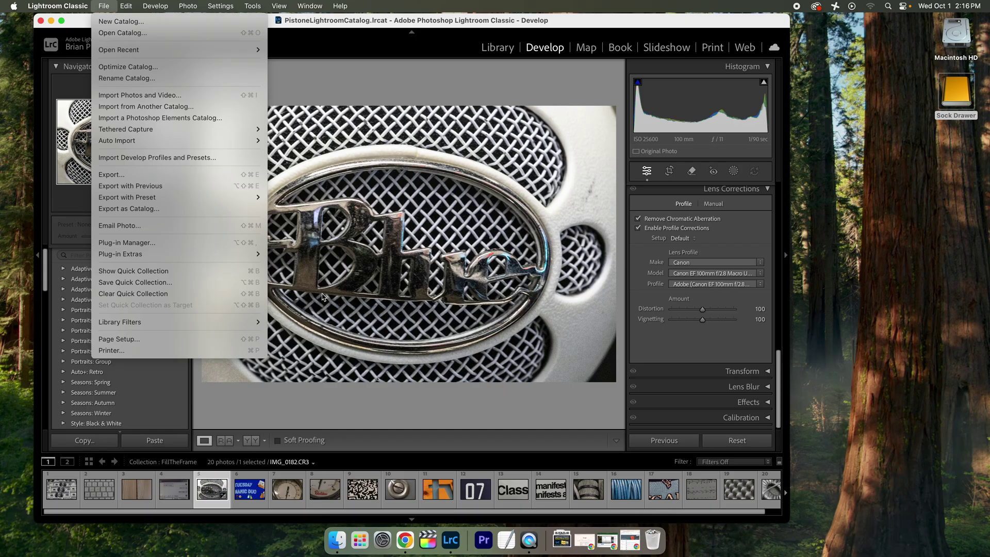
{"action": "left_click", "coordinate": [114, 175]}
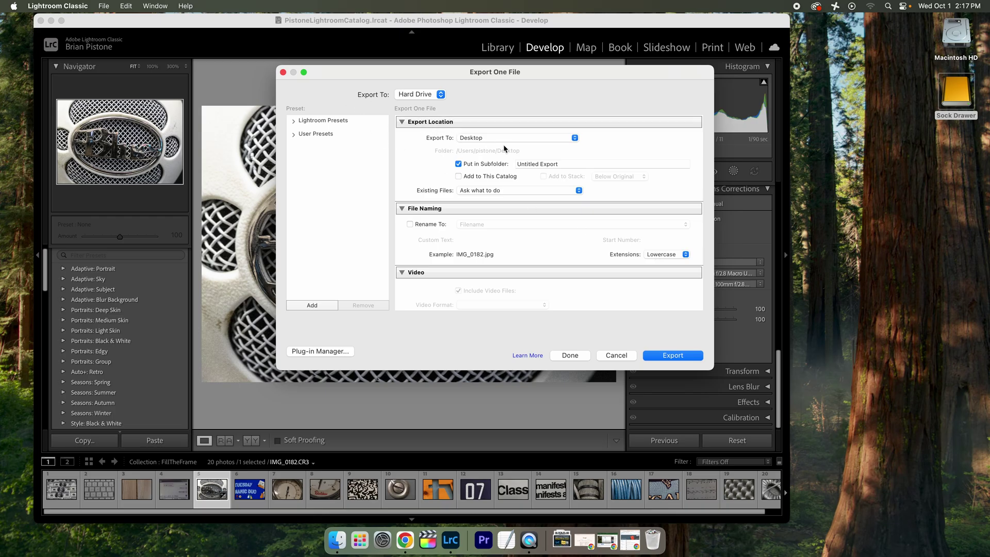
{"action": "left_click", "coordinate": [490, 141]}
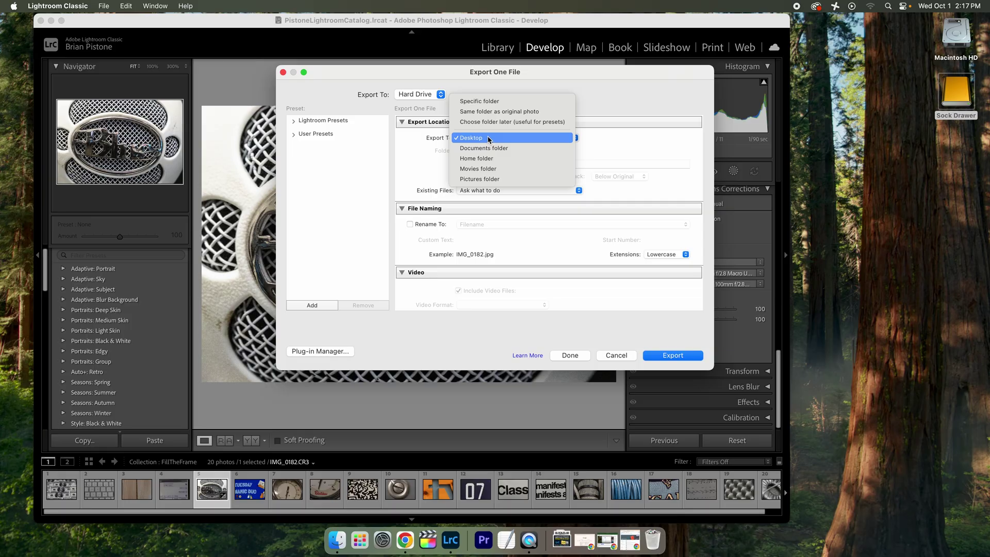
{"action": "left_click", "coordinate": [485, 102]}
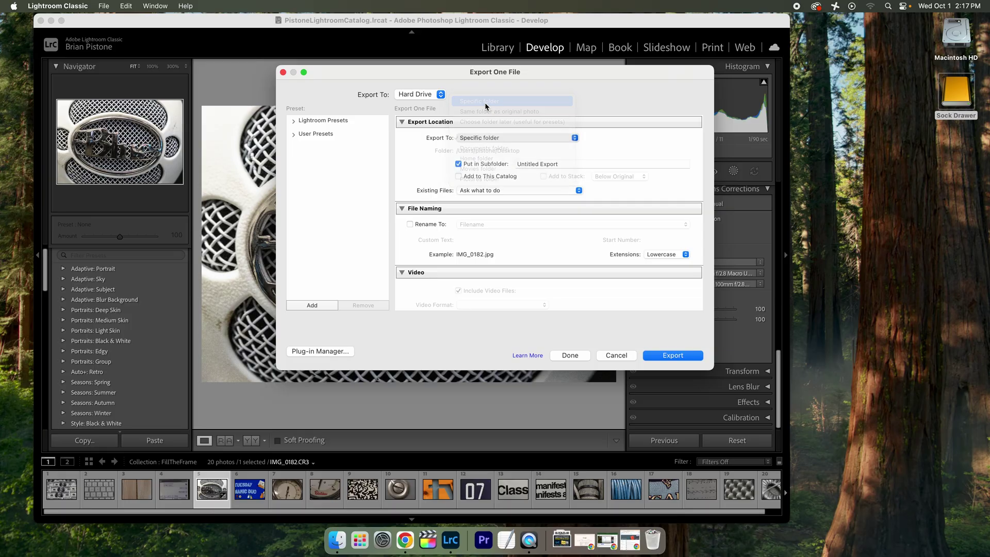
Create a new folder named Retouched and choose it as the export destination.
{"action": "left_click", "coordinate": [677, 153]}
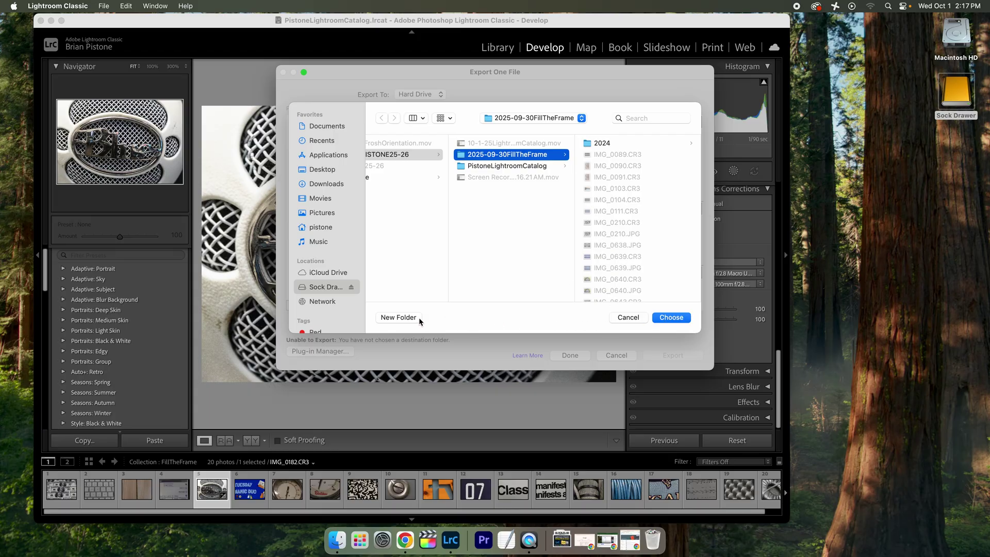
{"action": "left_click", "coordinate": [398, 317]}
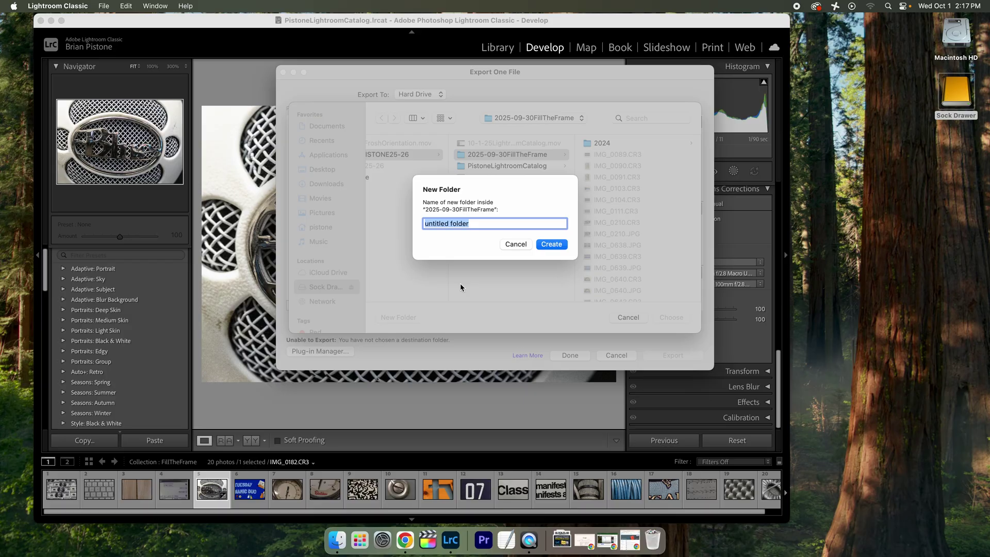
{"action": "type", "text": "Retouched"}
{"action": "key", "text": "Return"}
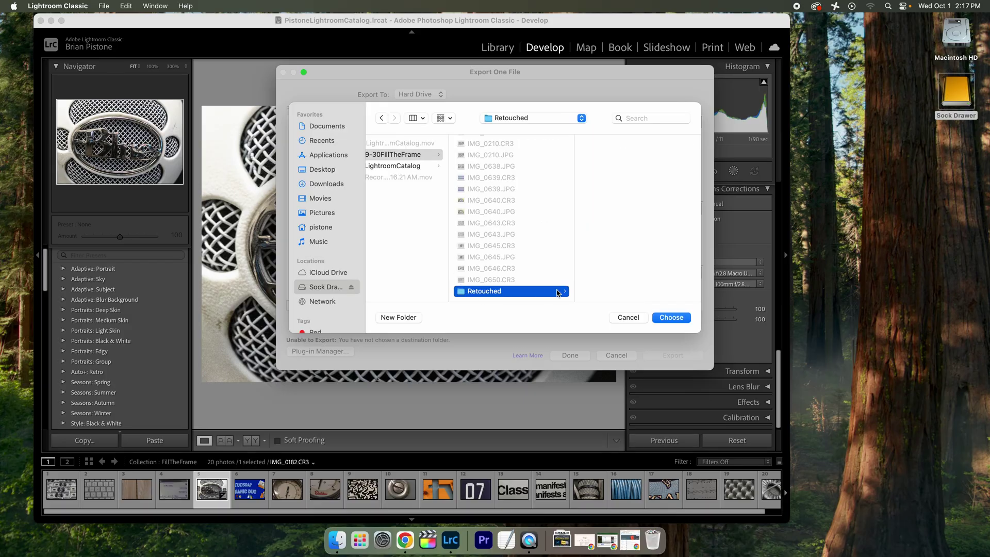
{"action": "left_click", "coordinate": [678, 318]}
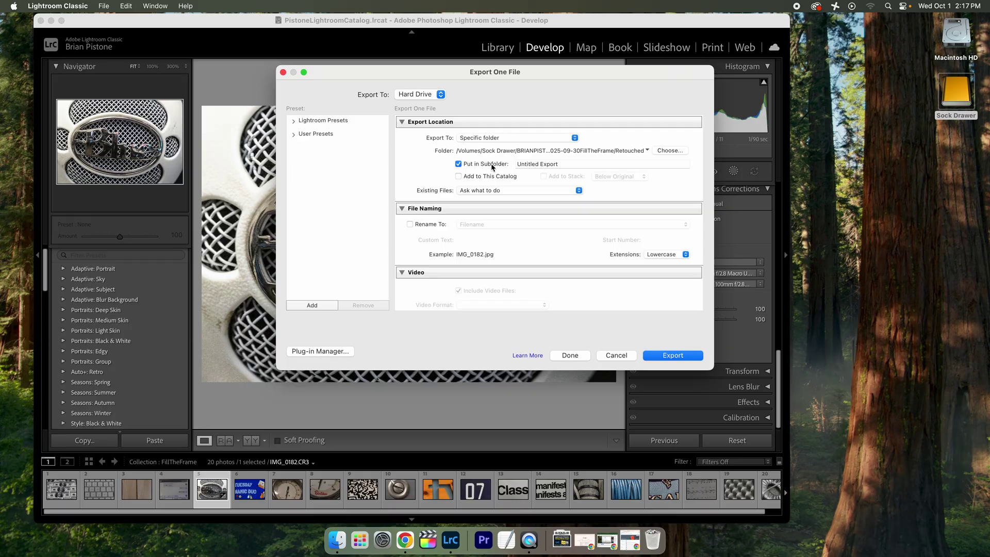
Export without a subfolder and adjust the JPEG quality value.
{"action": "left_click", "coordinate": [524, 165]}
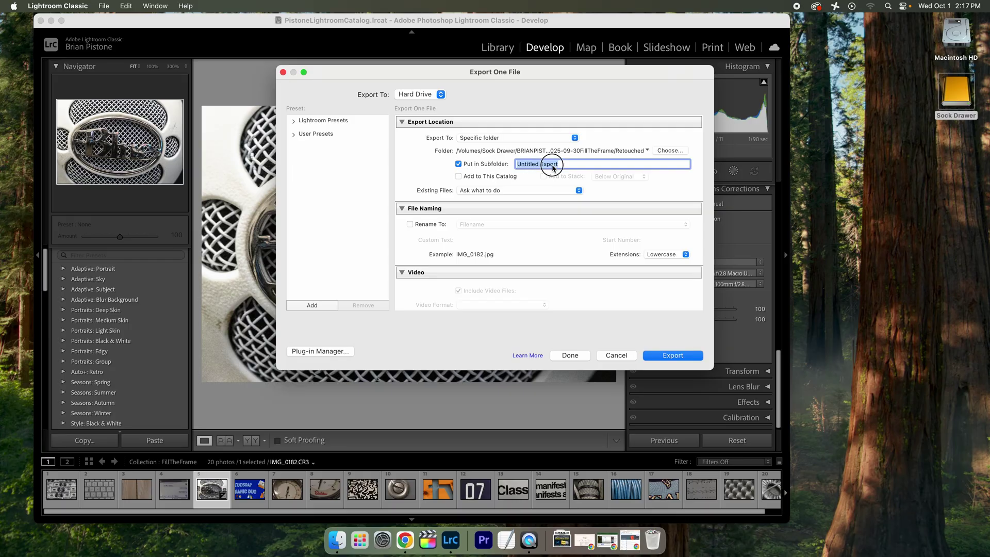
{"action": "left_click", "coordinate": [459, 164]}
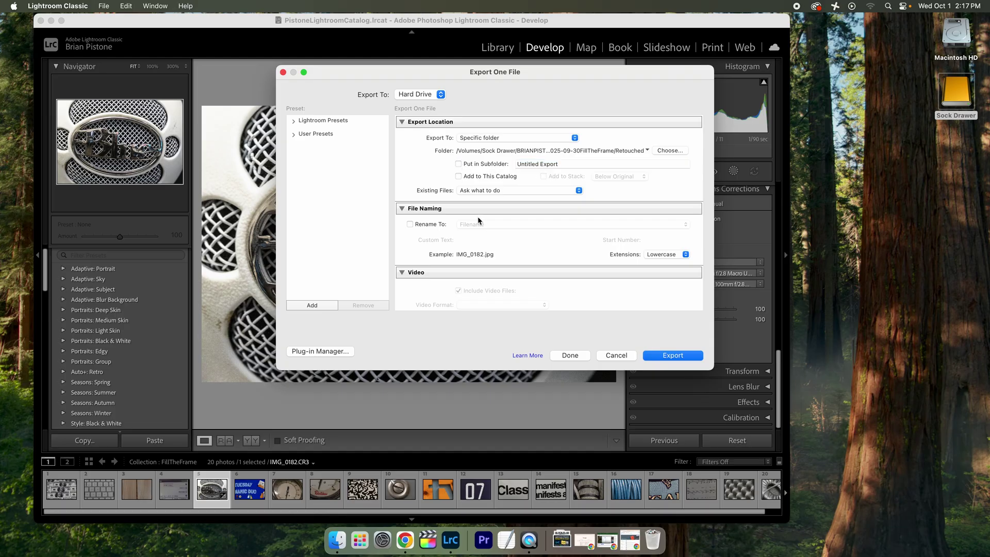
{"action": "scroll", "coordinate": [459, 215], "scroll_direction": "down", "scroll_amount": 10}
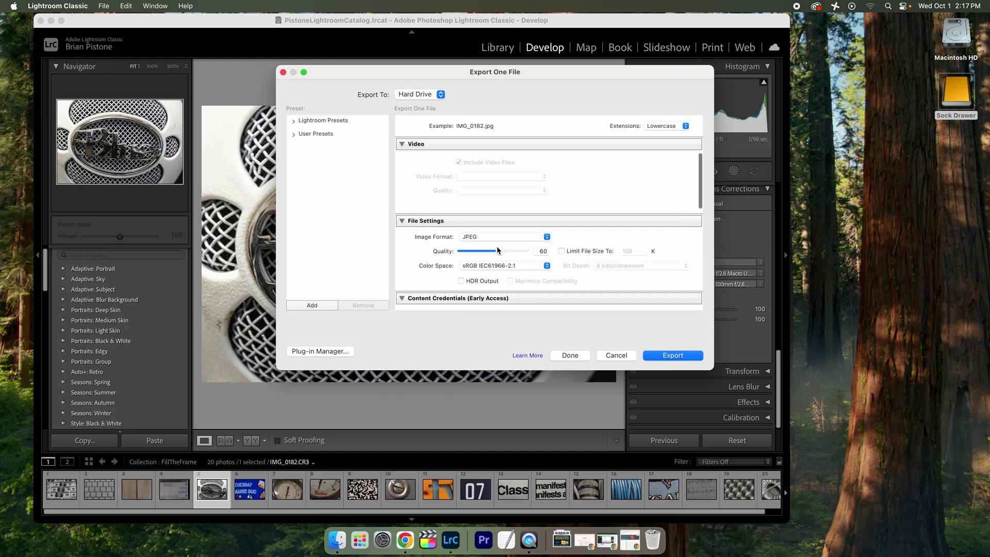
{"action": "scroll", "coordinate": [458, 209], "scroll_direction": "down", "scroll_amount": 2}
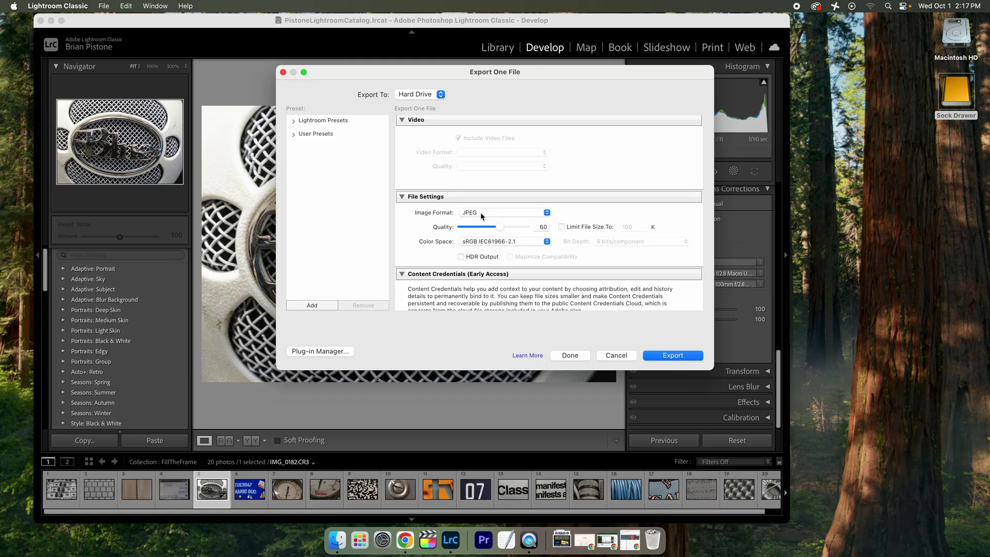
{"action": "left_click", "coordinate": [503, 232]}
{"action": "mouse_move", "coordinate": [503, 232]}
{"action": "left_mouse_down"}
{"action": "mouse_move", "coordinate": [531, 232]}
{"action": "mouse_move", "coordinate": [500, 225]}
{"action": "left_mouse_up"}
Review the Image Sizing, Output Sharpening and Metadata sections, then switch to Chrome.
{"action": "scroll", "coordinate": [503, 231], "scroll_direction": "down", "scroll_amount": 1}
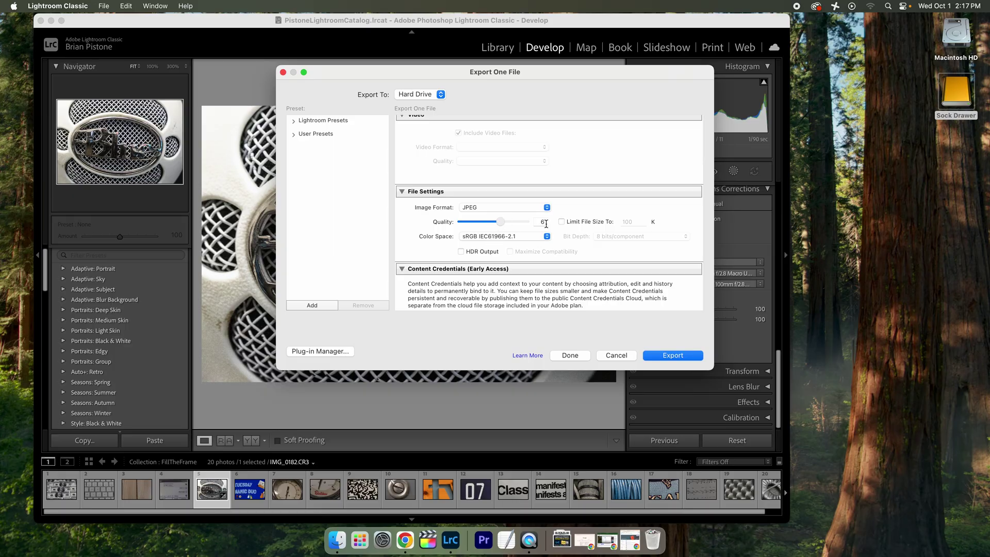
{"action": "scroll", "coordinate": [542, 249], "scroll_direction": "down", "scroll_amount": 10}
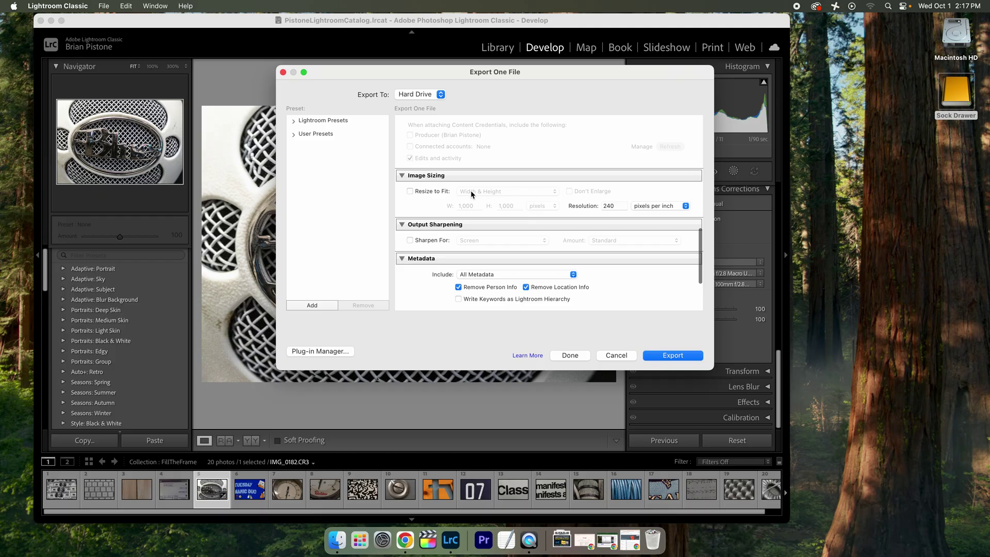
{"action": "left_click", "coordinate": [406, 540]}
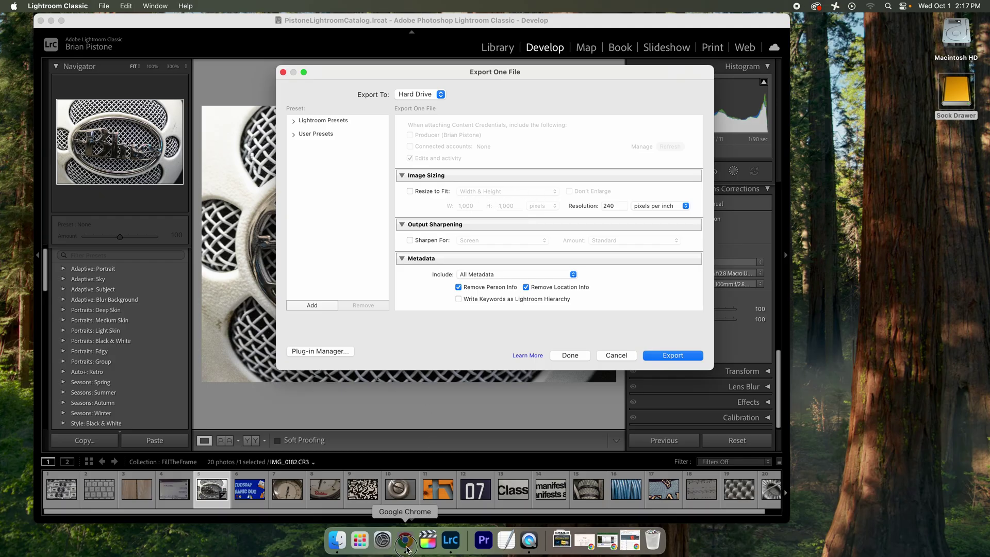
Search Google for 'current cellphone best resolution for image exports' and read the AI Overview.
{"action": "type", "text": "cur"}
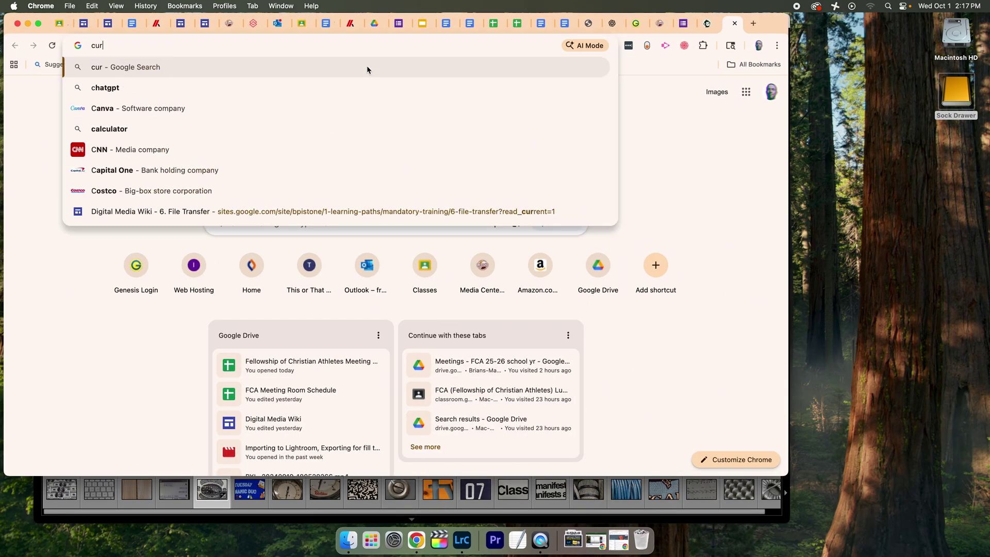
{"action": "type", "text": "rent cellphone be"}
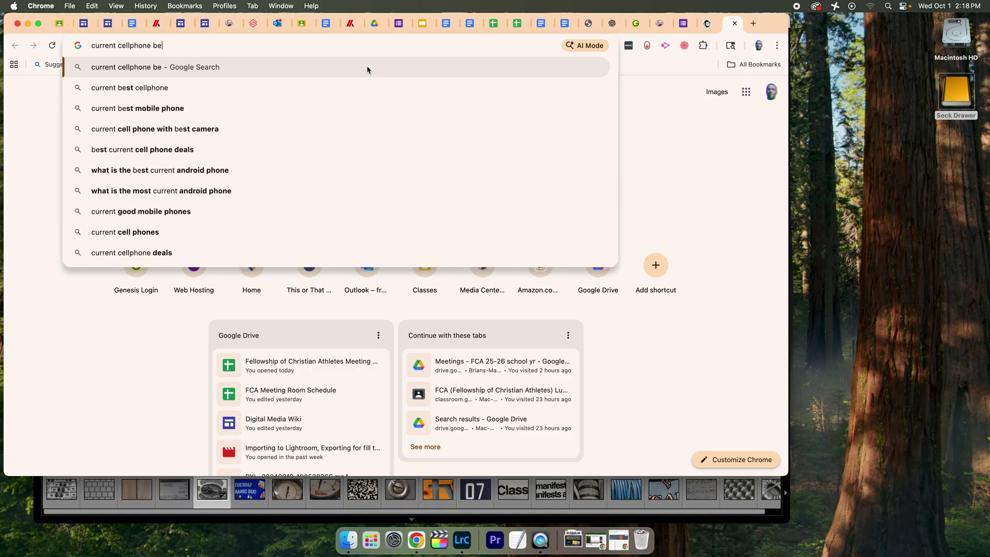
{"action": "type", "text": "st resolution for "}
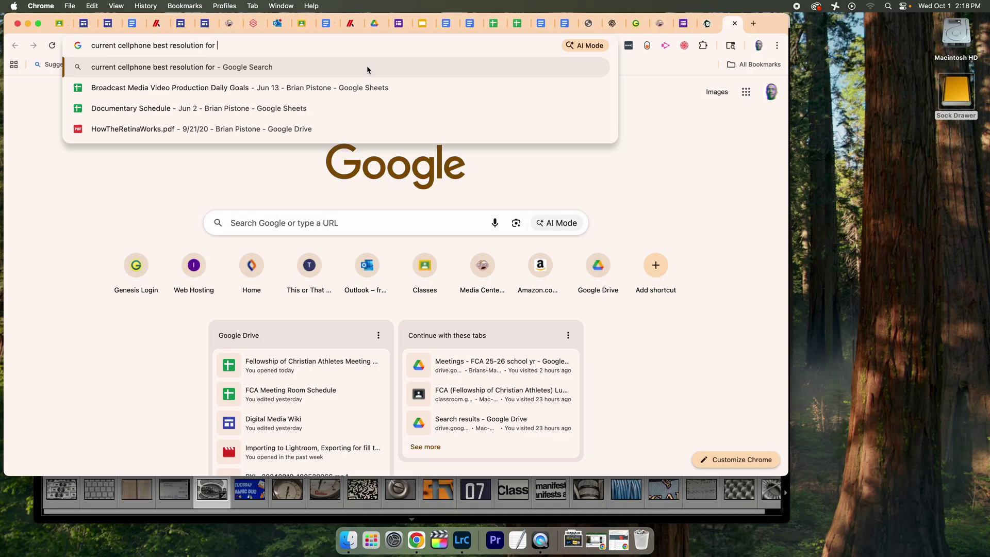
{"action": "type", "text": "image exports"}
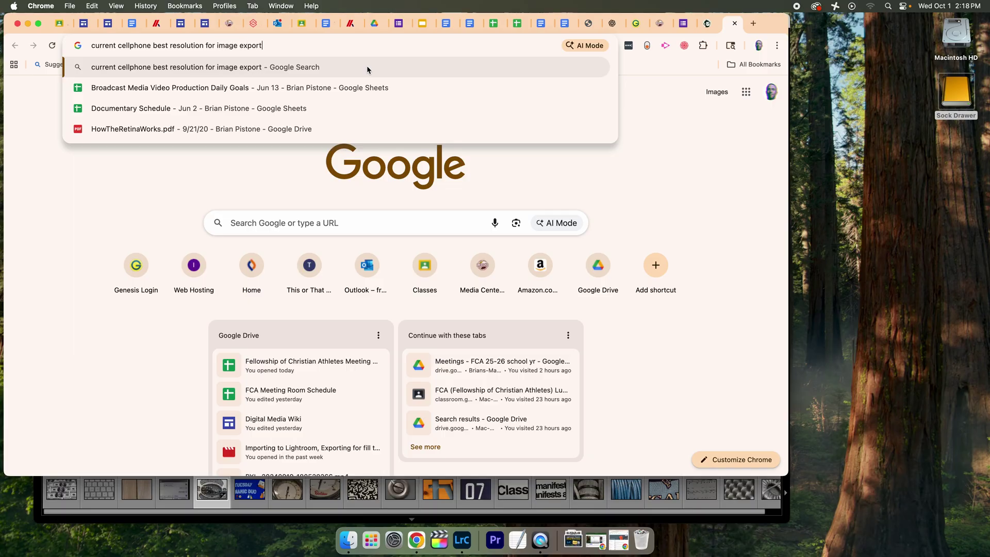
{"action": "key", "text": "Return"}
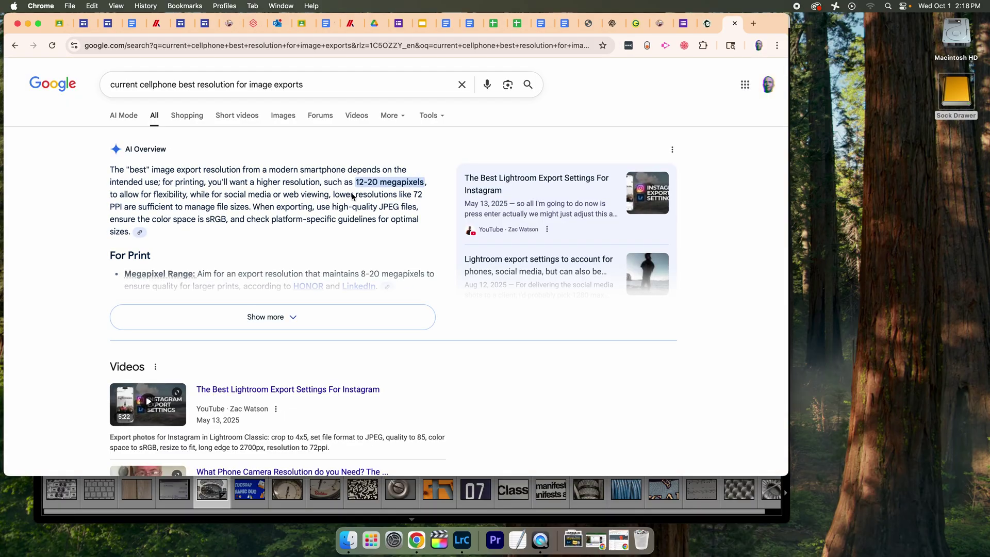
{"action": "scroll", "coordinate": [356, 209], "scroll_direction": "down", "scroll_amount": 3}
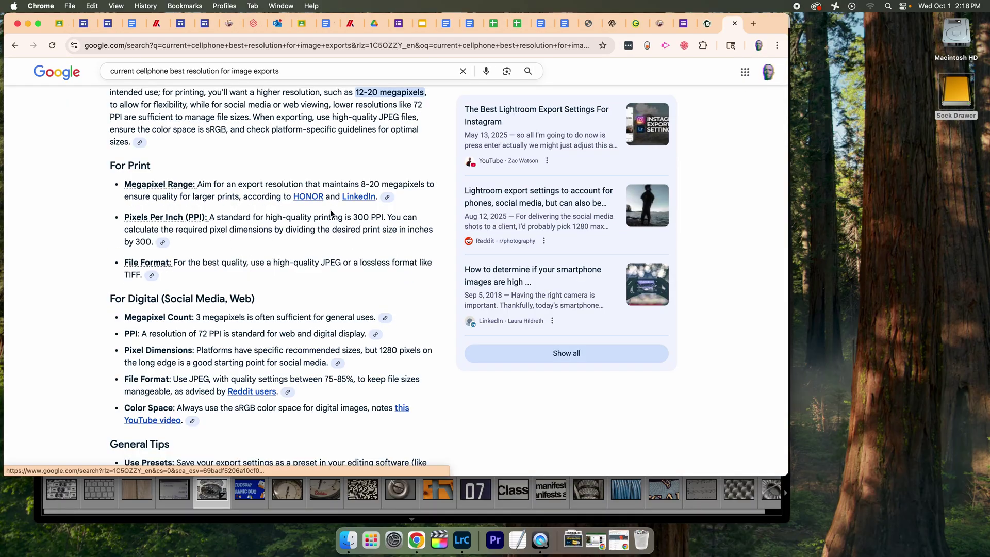
{"action": "scroll", "coordinate": [359, 262], "scroll_direction": "down", "scroll_amount": 1}
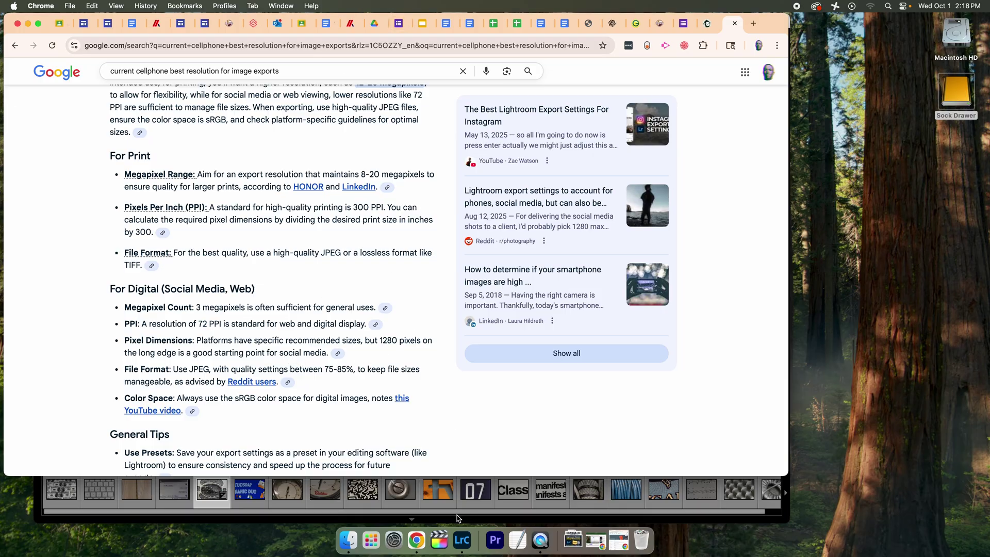
Back in Lightroom, turn on Resize to Fit with Long Edge set to 1280 pixels.
{"action": "left_click", "coordinate": [462, 540]}
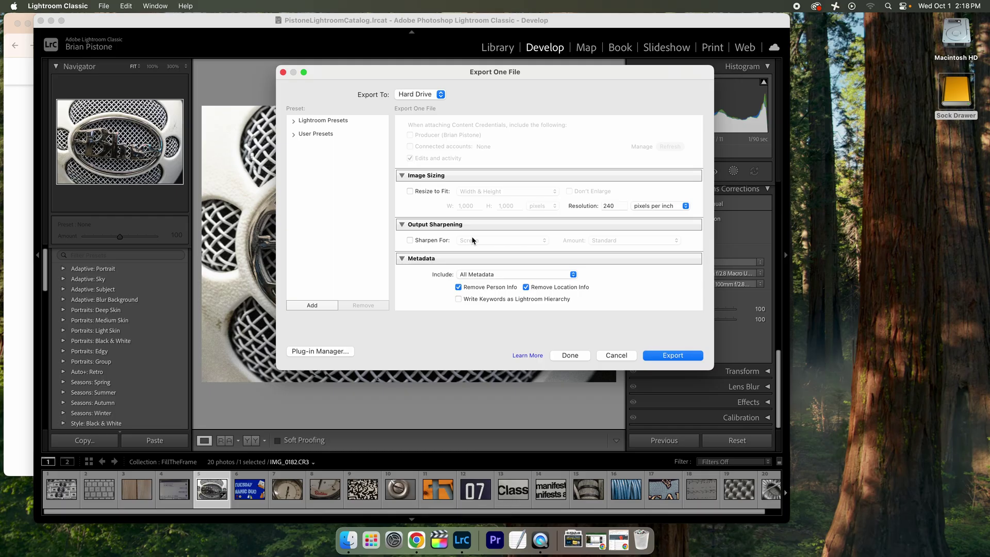
{"action": "left_click", "coordinate": [410, 192]}
{"action": "left_click", "coordinate": [471, 197]}
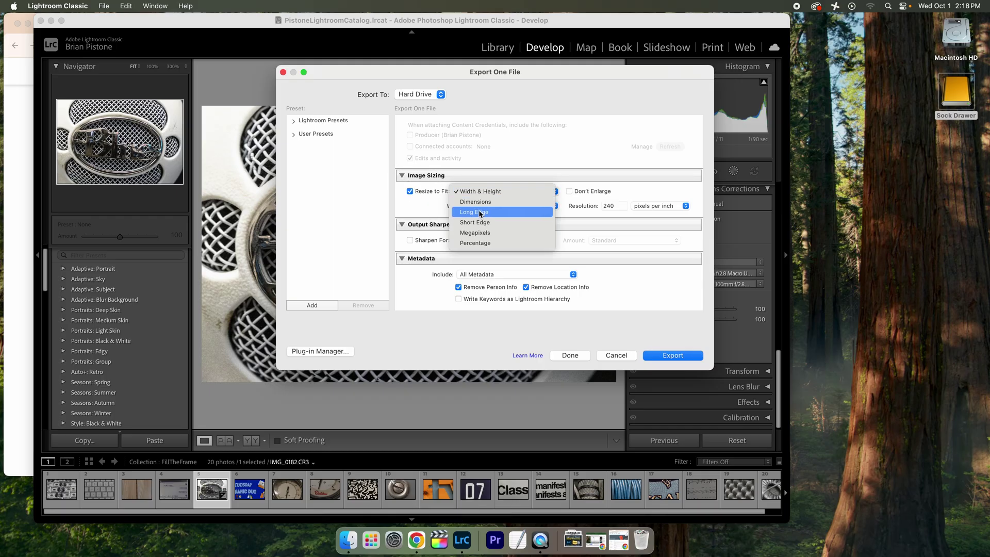
{"action": "left_click", "coordinate": [479, 211]}
{"action": "left_click", "coordinate": [517, 206]}
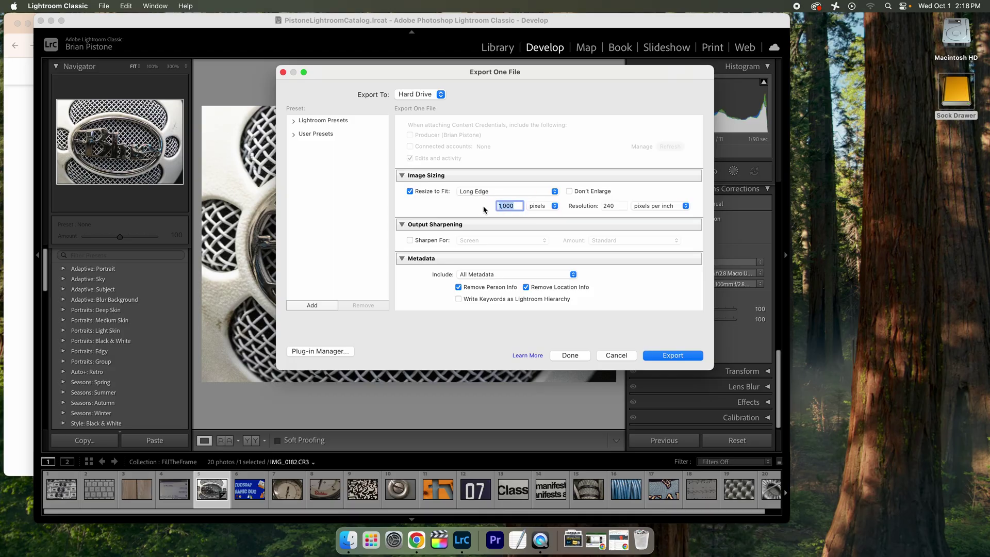
{"action": "type", "text": "1"}
{"action": "left_click", "coordinate": [638, 177]}
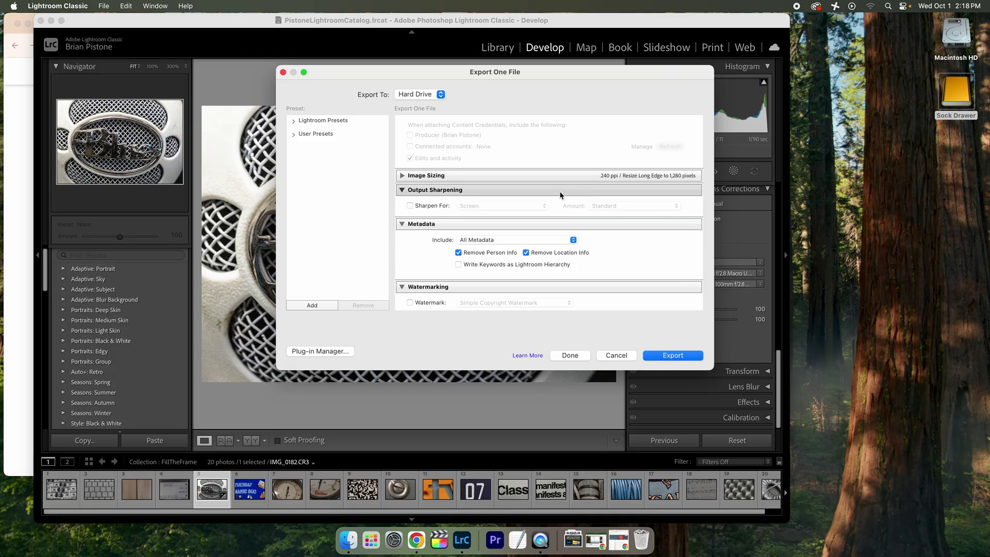
{"action": "left_click", "coordinate": [422, 175]}
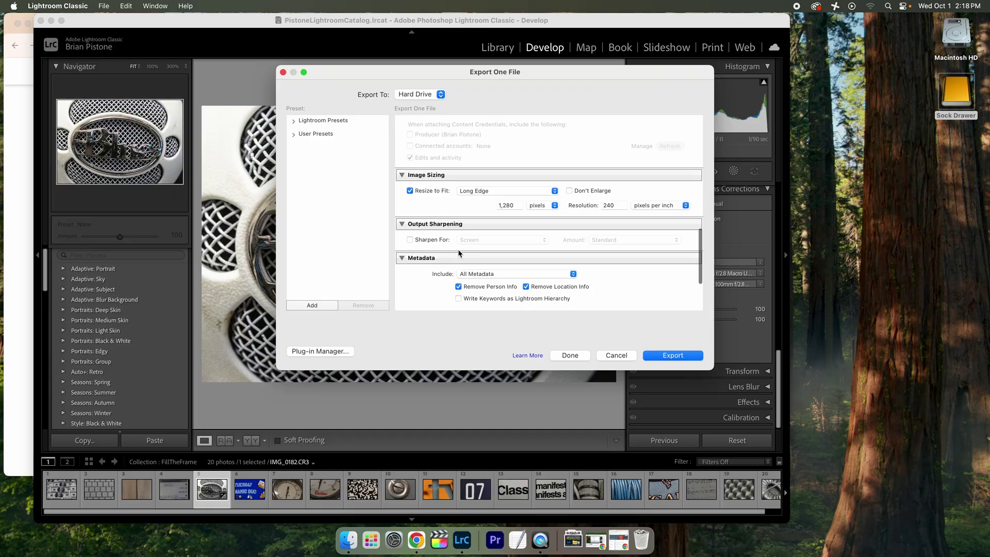
Leave watermarking off and export the photo.
{"action": "scroll", "coordinate": [458, 249], "scroll_direction": "down", "scroll_amount": 4}
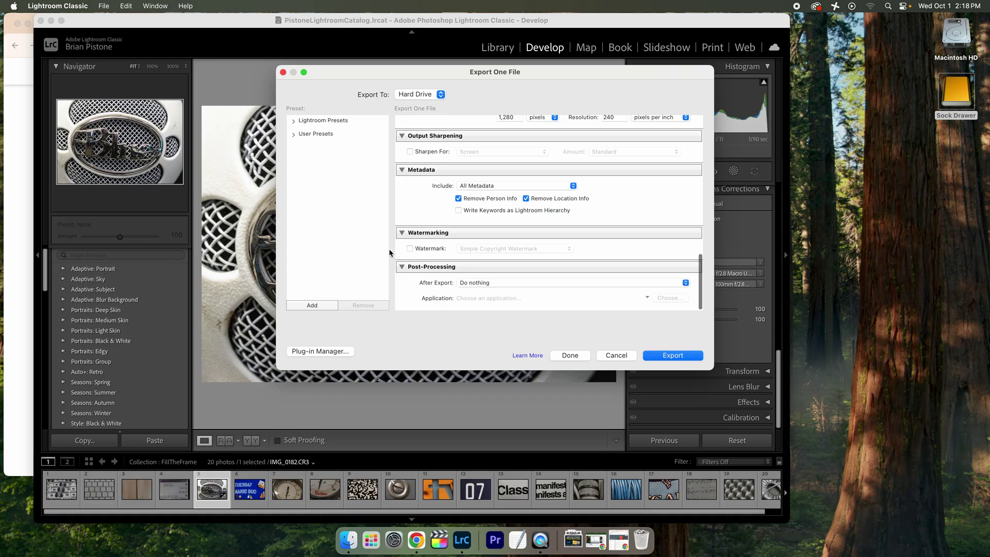
{"action": "left_click", "coordinate": [411, 249]}
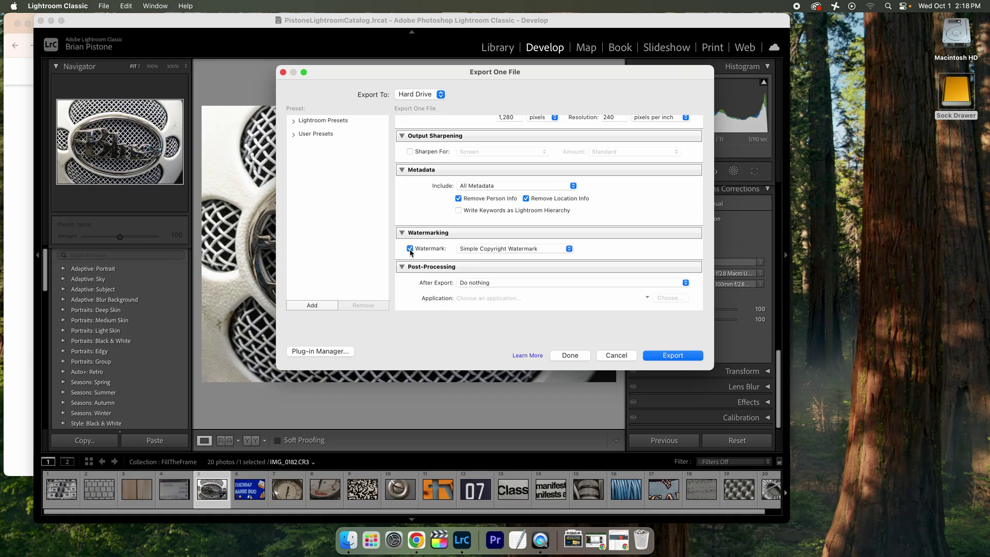
{"action": "left_click", "coordinate": [410, 249]}
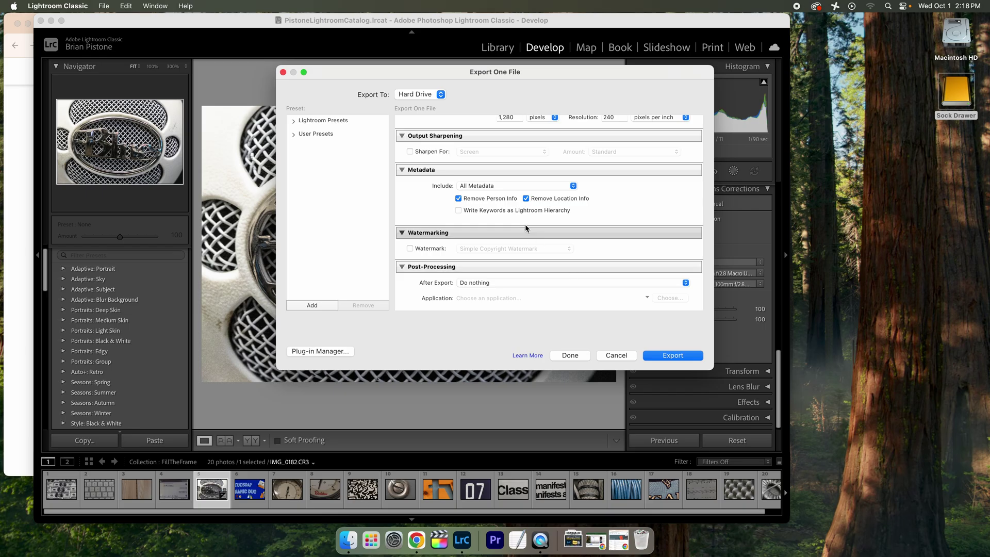
{"action": "left_click", "coordinate": [673, 356]}
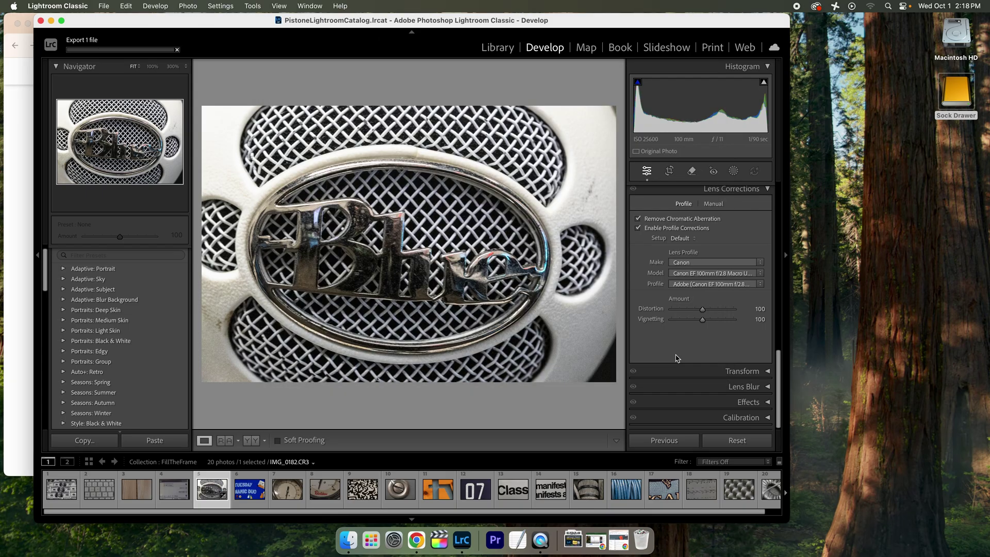
In Finder, go to Sock Drawer > BRIANPISTONE25-26 > 2025-09-30FillTheFrame > Retouched.
{"action": "left_click", "coordinate": [344, 541]}
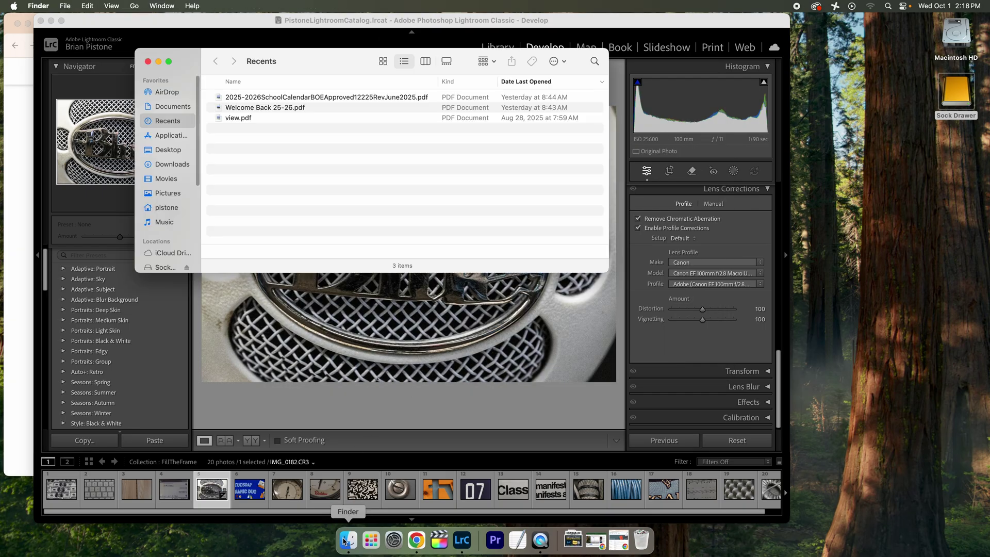
{"action": "left_click", "coordinate": [169, 266]}
{"action": "double_click", "coordinate": [247, 98]}
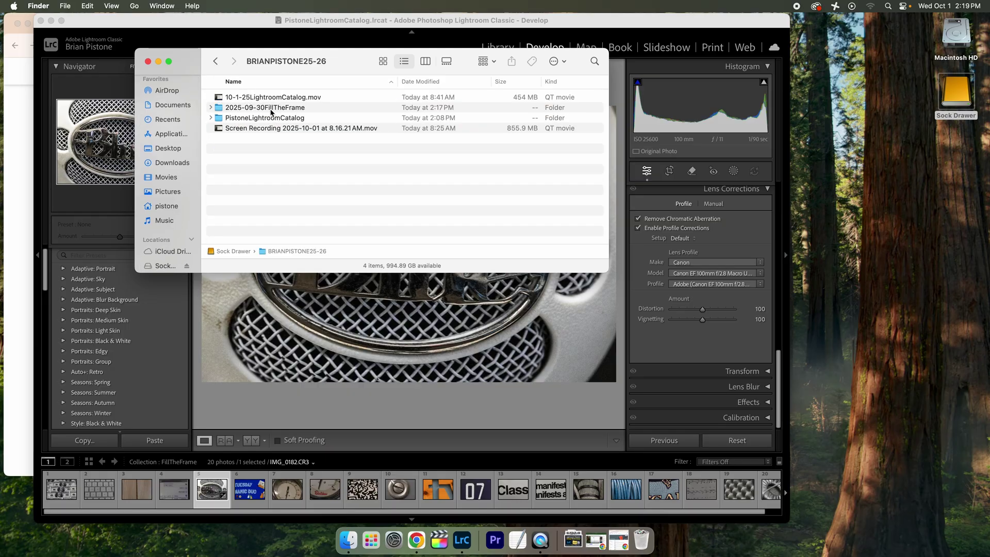
{"action": "double_click", "coordinate": [271, 109]}
{"action": "scroll", "coordinate": [258, 196], "scroll_direction": "down", "scroll_amount": 3}
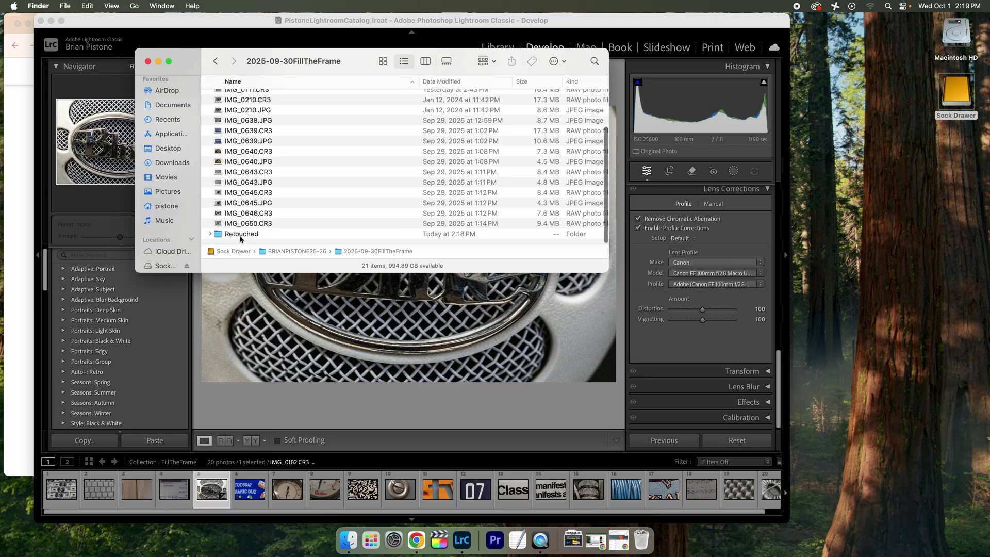
{"action": "double_click", "coordinate": [240, 236]}
Quick Look the exported IMG_0182.jpg to confirm the export.
{"action": "left_click", "coordinate": [230, 99]}
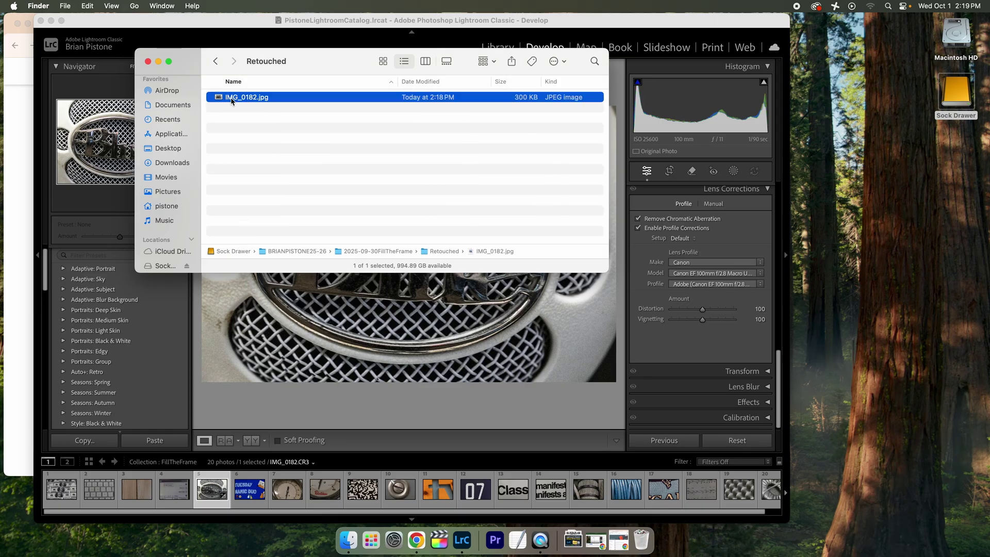
{"action": "key", "text": "space"}
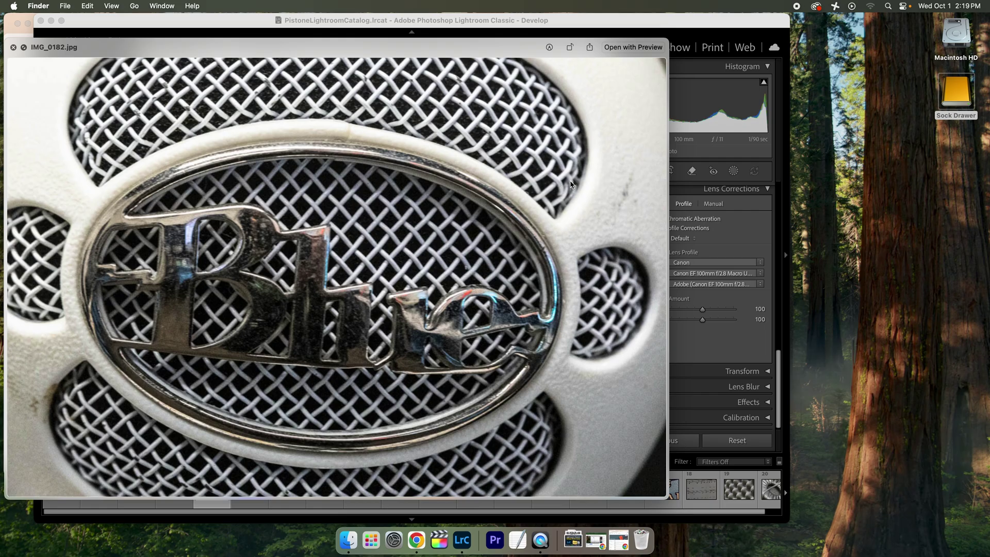
{"action": "key", "text": "space"}
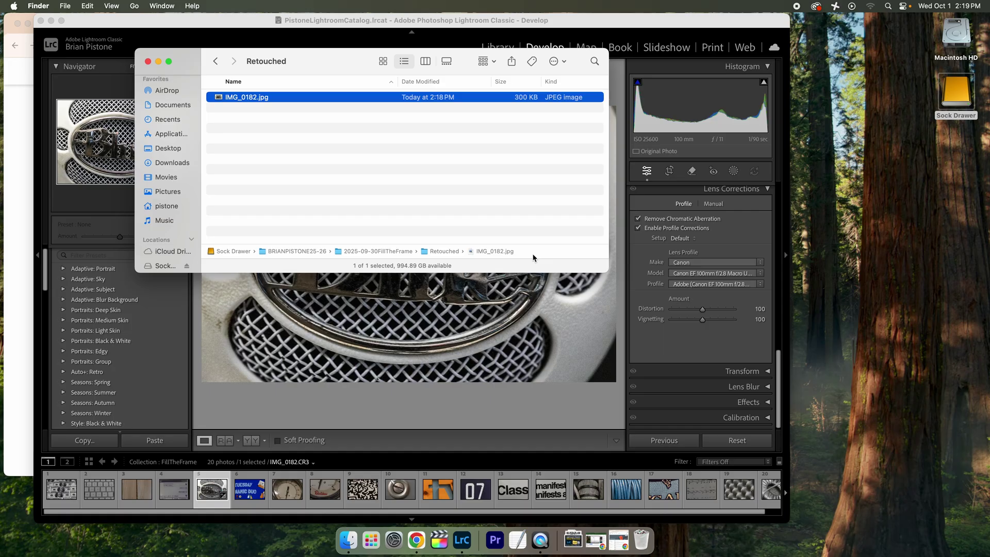
Return to Lightroom and switch from the Library grid to the Print module.
{"action": "left_click", "coordinate": [707, 53]}
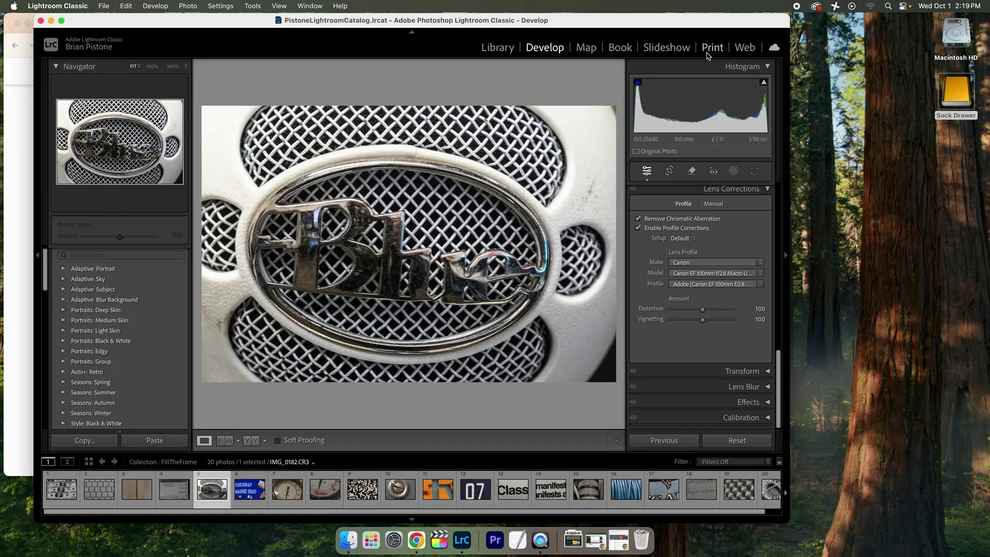
{"action": "left_click", "coordinate": [494, 46]}
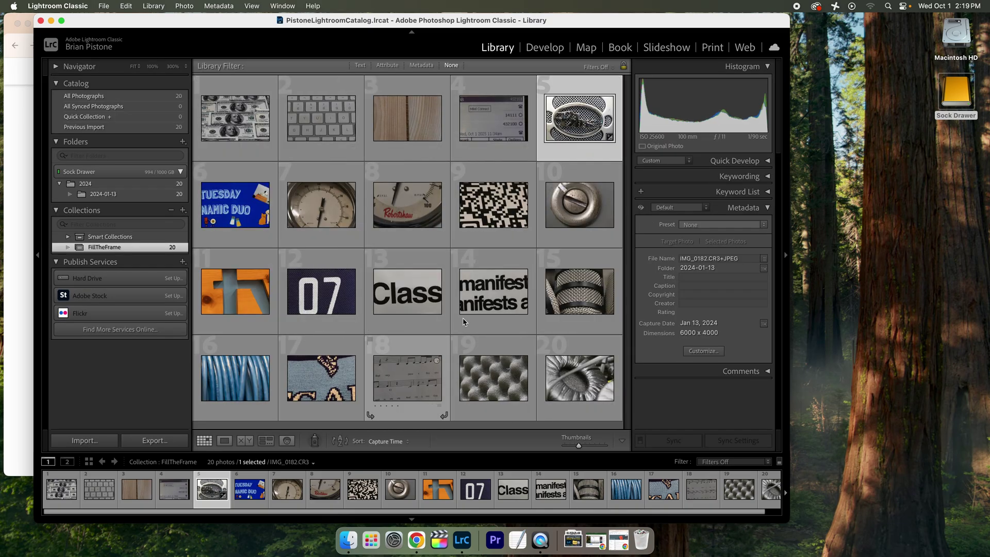
{"action": "left_click", "coordinate": [714, 48]}
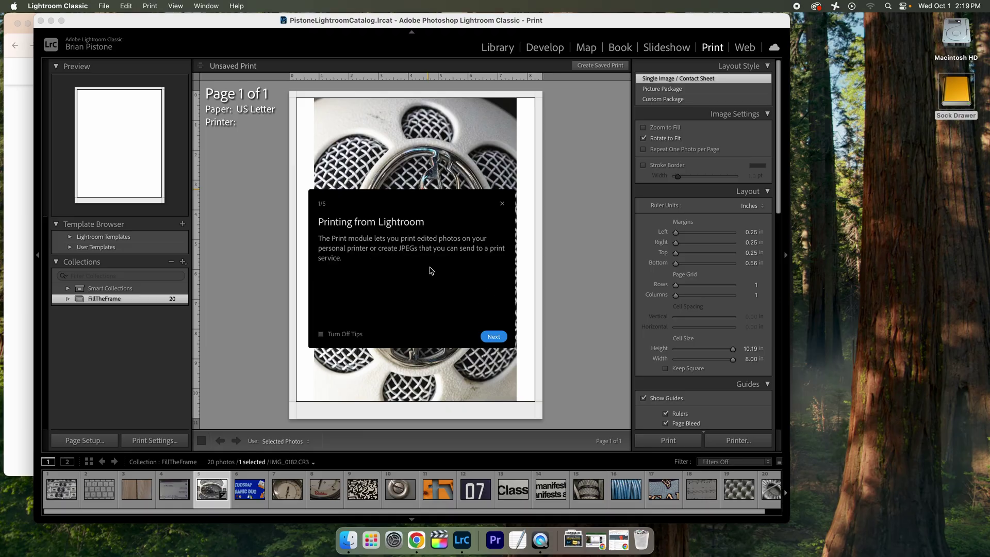
Step through all five Print module tips to 'Ready to print?' and close them.
{"action": "left_click", "coordinate": [492, 339]}
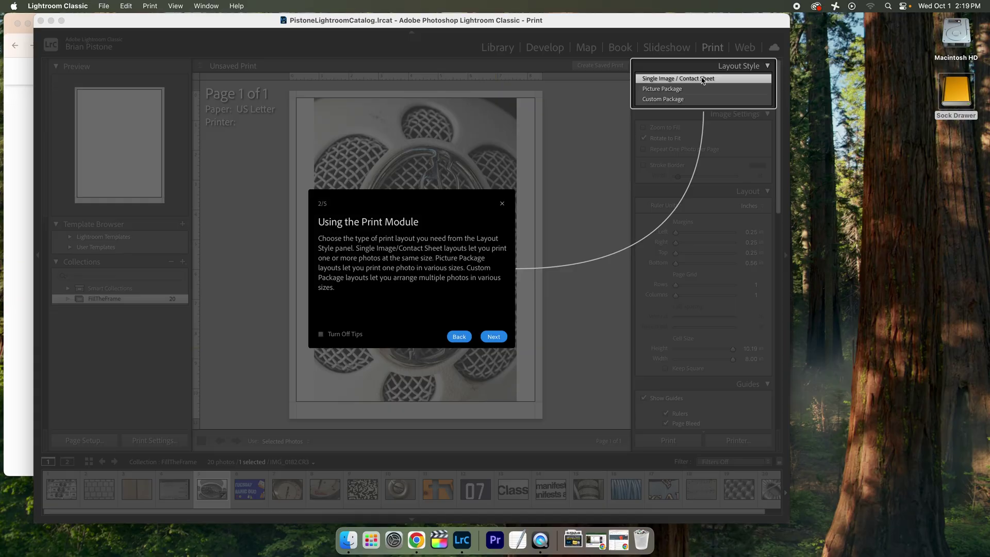
{"action": "left_click", "coordinate": [494, 337]}
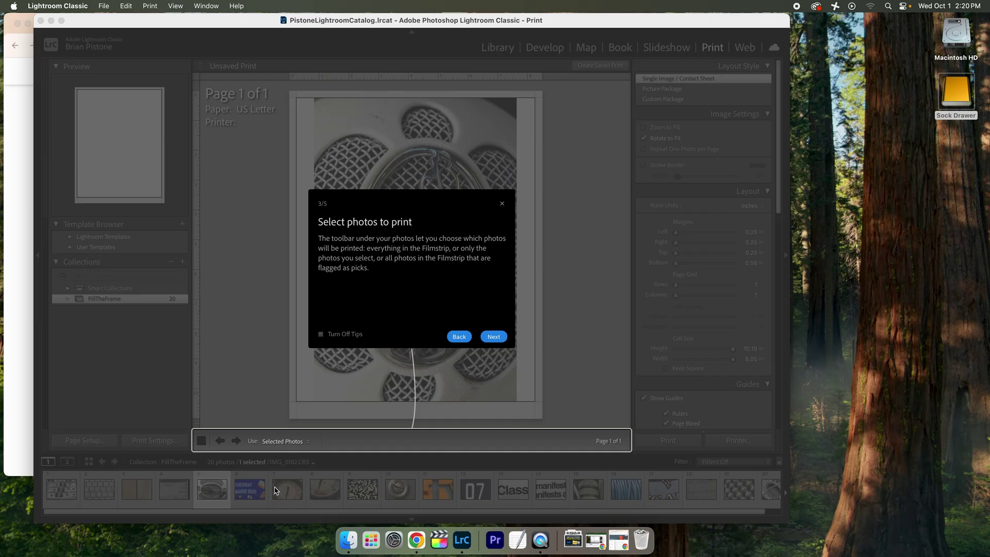
{"action": "left_click", "coordinate": [493, 338]}
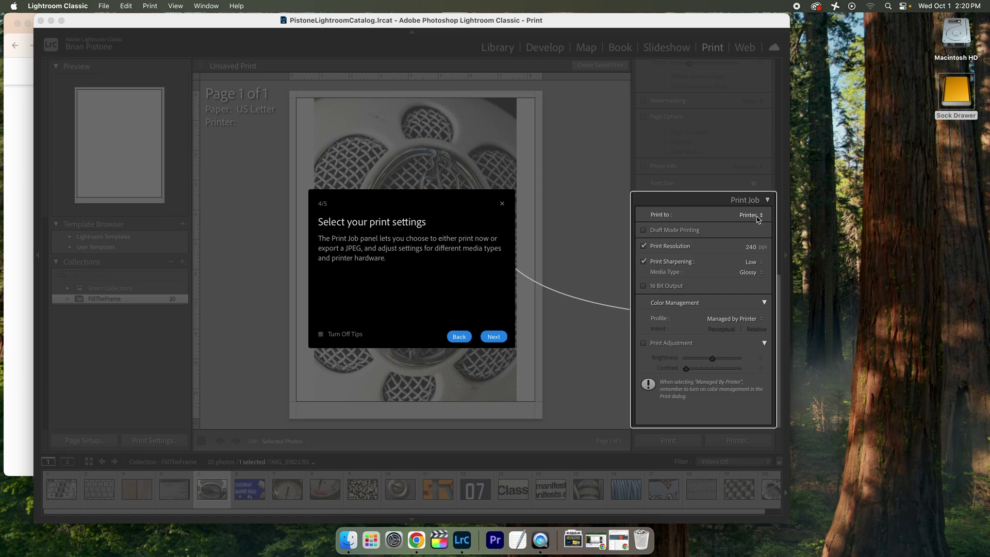
{"action": "left_click", "coordinate": [490, 338]}
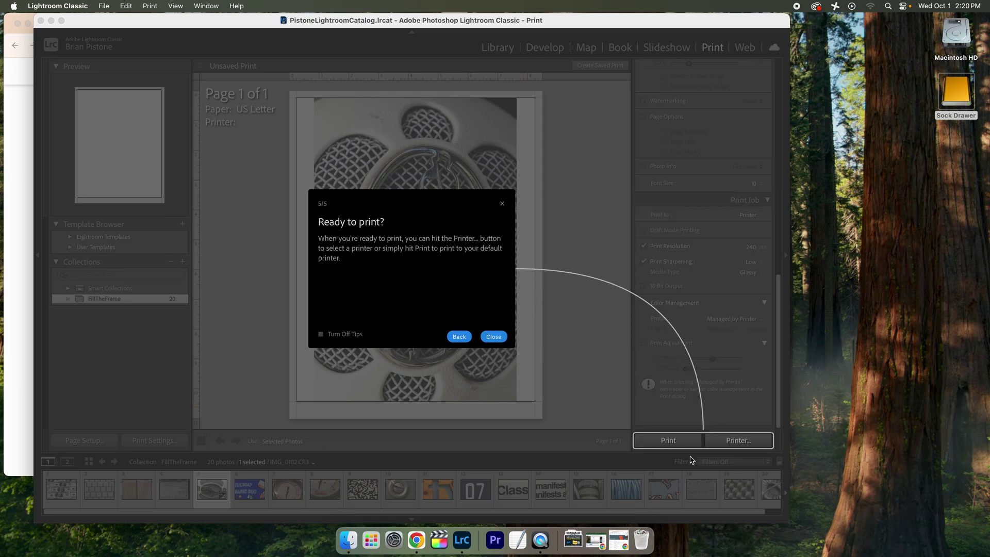
{"action": "left_click", "coordinate": [494, 337]}
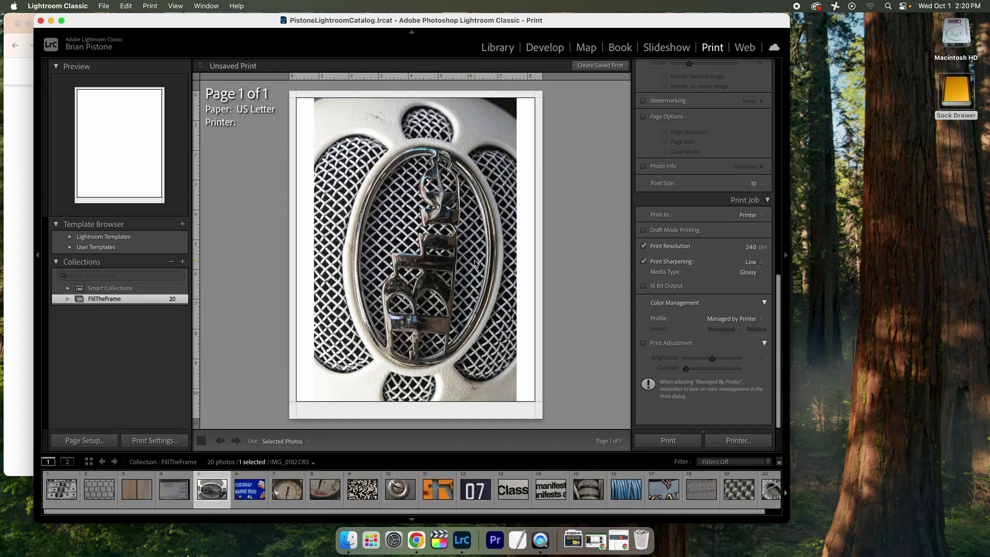
Select all 20 photos, set the page grid to 5 rows by 4 columns, and turn off Rotate to Fit.
{"action": "left_click", "coordinate": [61, 494]}
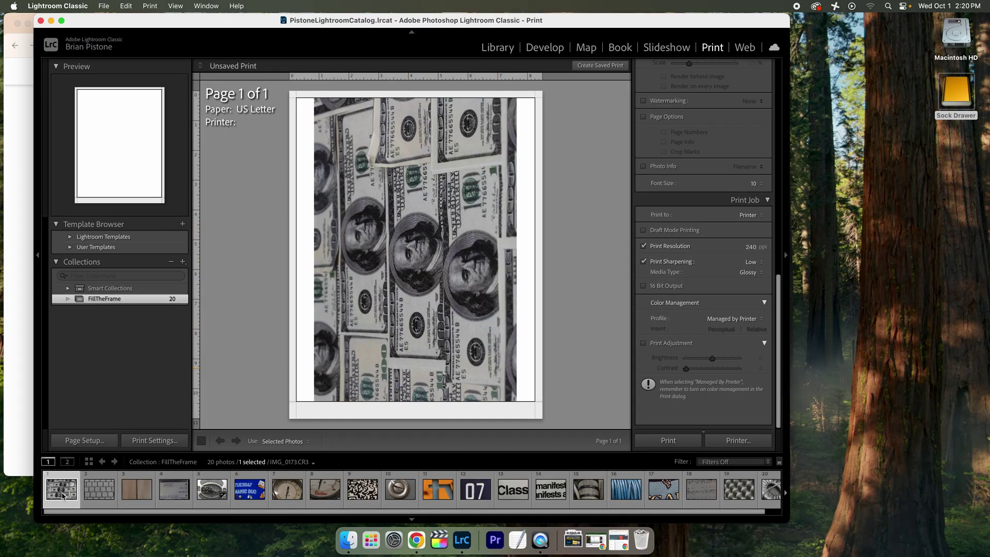
{"action": "key", "text": "super+a"}
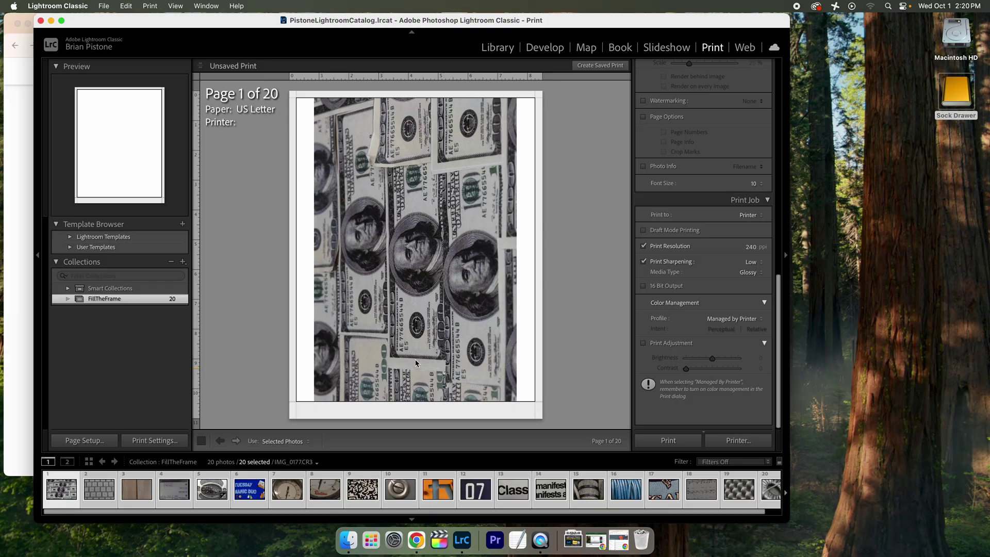
{"action": "scroll", "coordinate": [692, 100], "scroll_direction": "up", "scroll_amount": 15}
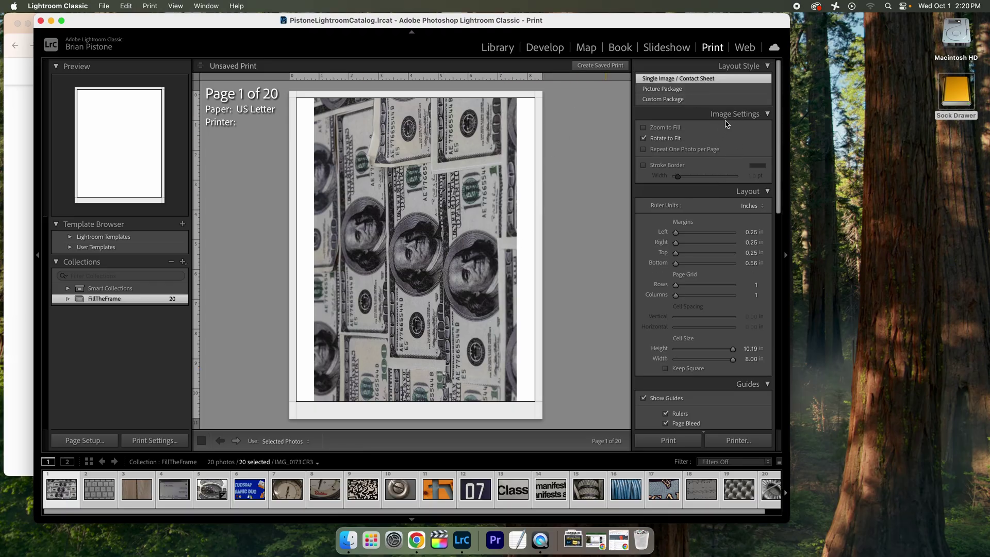
{"action": "scroll", "coordinate": [700, 158], "scroll_direction": "down", "scroll_amount": 1}
{"action": "scroll", "coordinate": [700, 158], "scroll_direction": "down", "scroll_amount": 4}
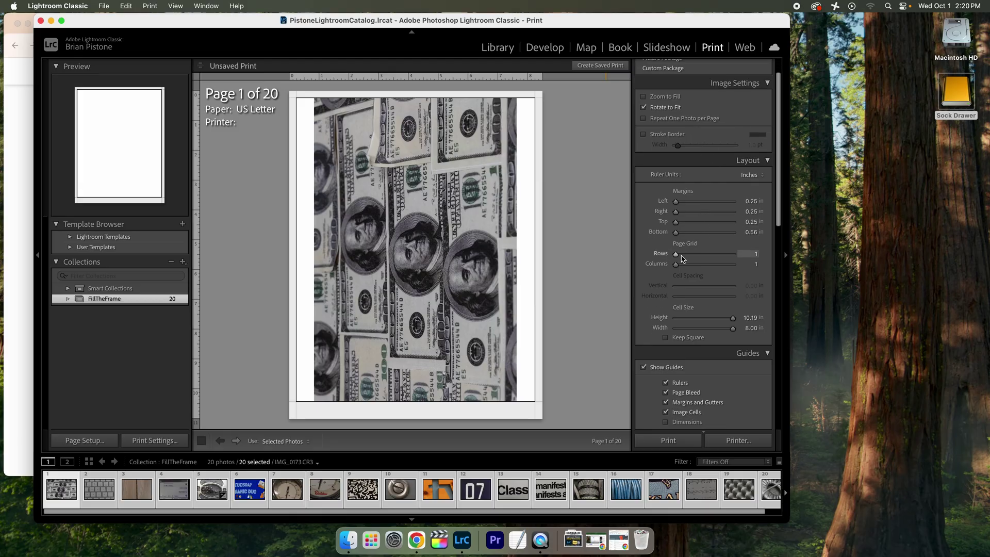
{"action": "mouse_move", "coordinate": [676, 256]}
{"action": "left_mouse_down"}
{"action": "mouse_move", "coordinate": [693, 265]}
{"action": "mouse_move", "coordinate": [692, 256]}
{"action": "left_mouse_up"}
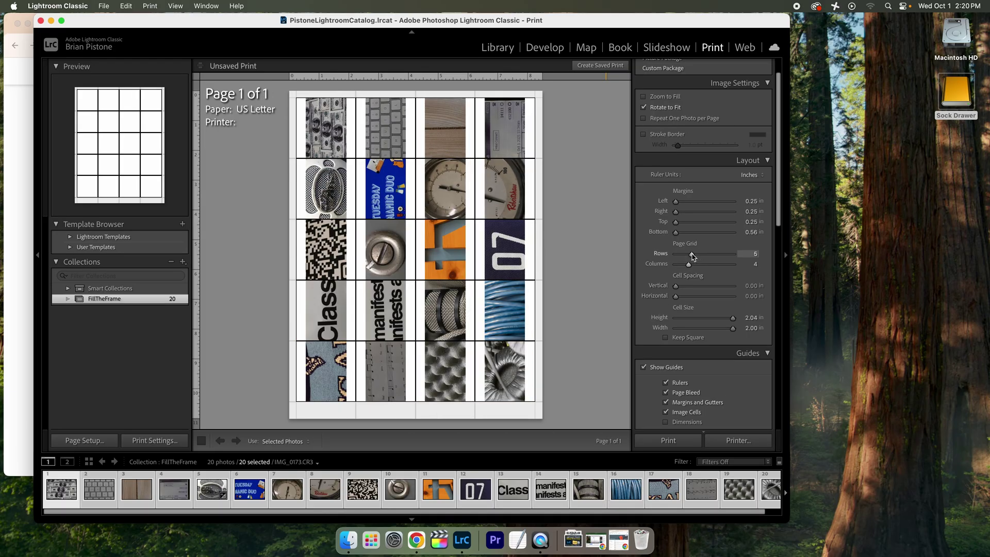
{"action": "left_click", "coordinate": [643, 108]}
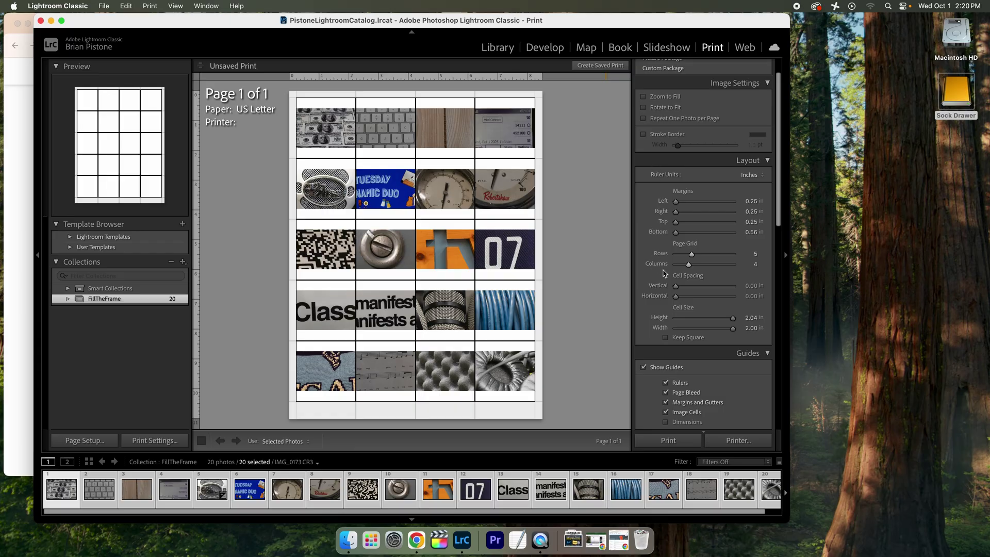
Hide the page guides and adjust the cell Height slider.
{"action": "left_click", "coordinate": [644, 368]}
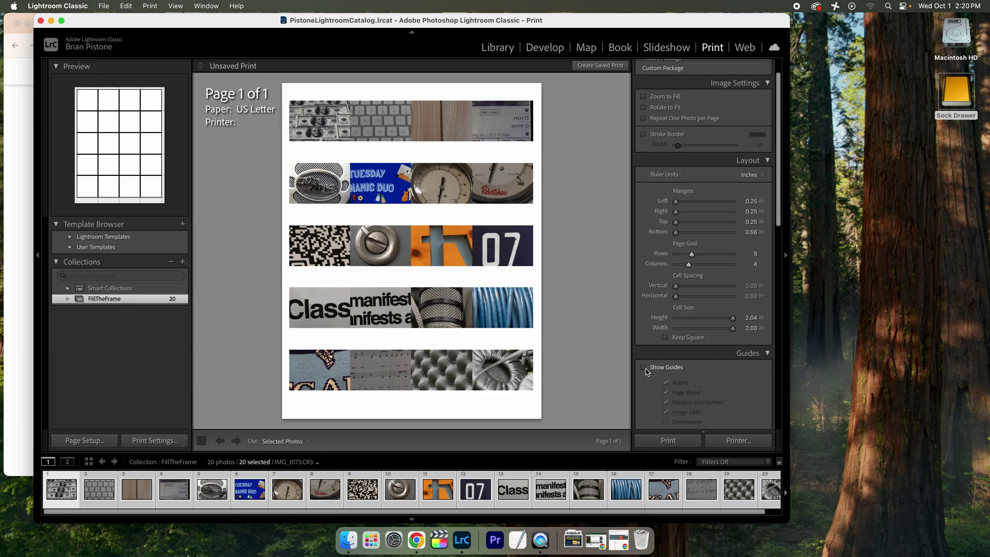
{"action": "left_click", "coordinate": [644, 367]}
{"action": "left_click", "coordinate": [644, 368]}
{"action": "scroll", "coordinate": [691, 268], "scroll_direction": "down", "scroll_amount": 1}
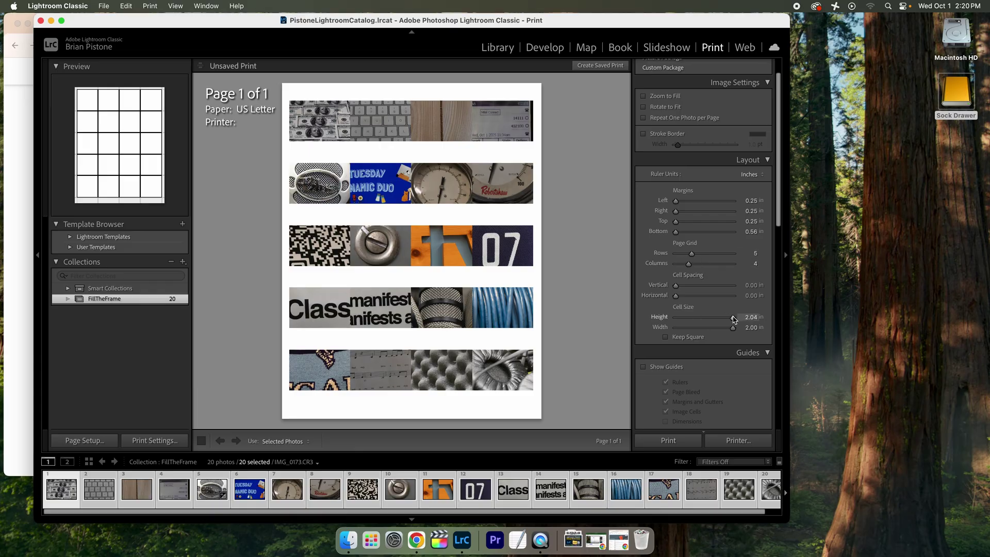
{"action": "mouse_move", "coordinate": [733, 317]}
{"action": "left_mouse_down"}
{"action": "mouse_move", "coordinate": [679, 317]}
{"action": "mouse_move", "coordinate": [734, 318]}
{"action": "left_mouse_up"}
Try the identity plate and watermark, leaving both off.
{"action": "scroll", "coordinate": [735, 282], "scroll_direction": "down", "scroll_amount": 5}
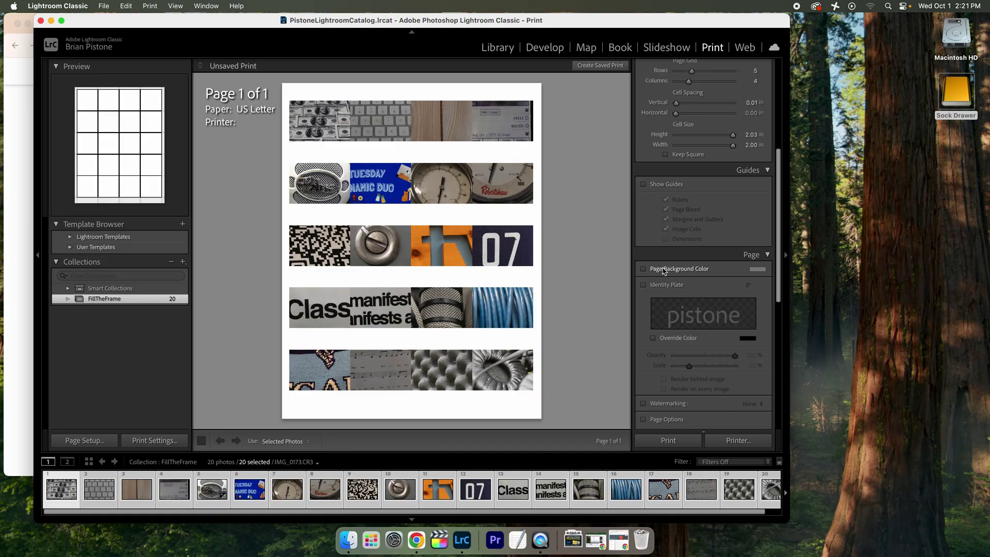
{"action": "scroll", "coordinate": [680, 278], "scroll_direction": "down", "scroll_amount": 2}
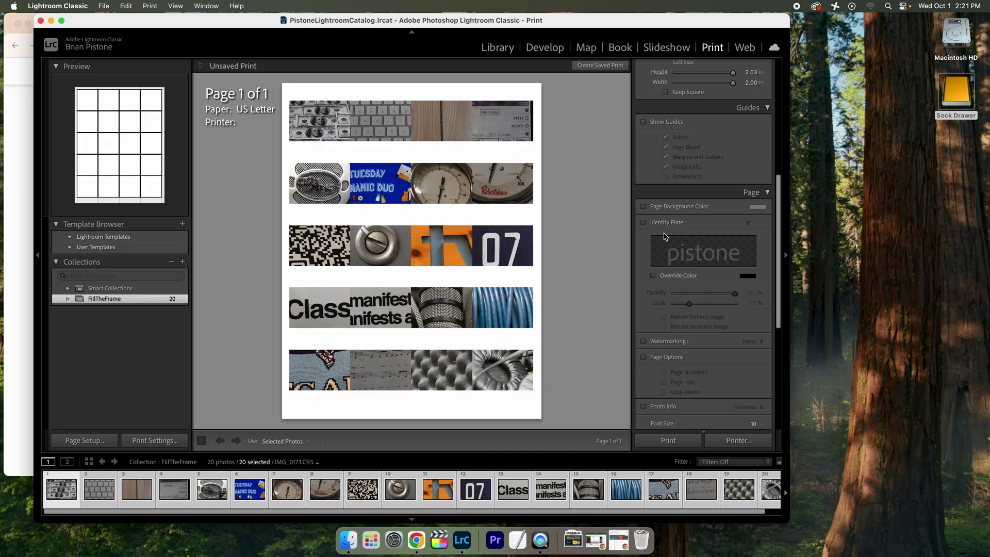
{"action": "left_click", "coordinate": [643, 223]}
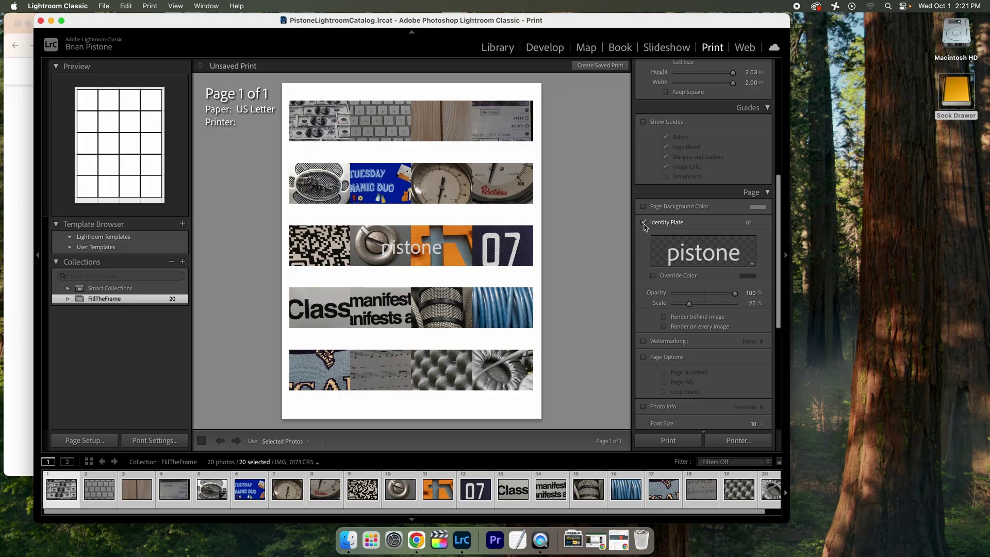
{"action": "left_click", "coordinate": [644, 225]}
{"action": "scroll", "coordinate": [687, 265], "scroll_direction": "down", "scroll_amount": 1}
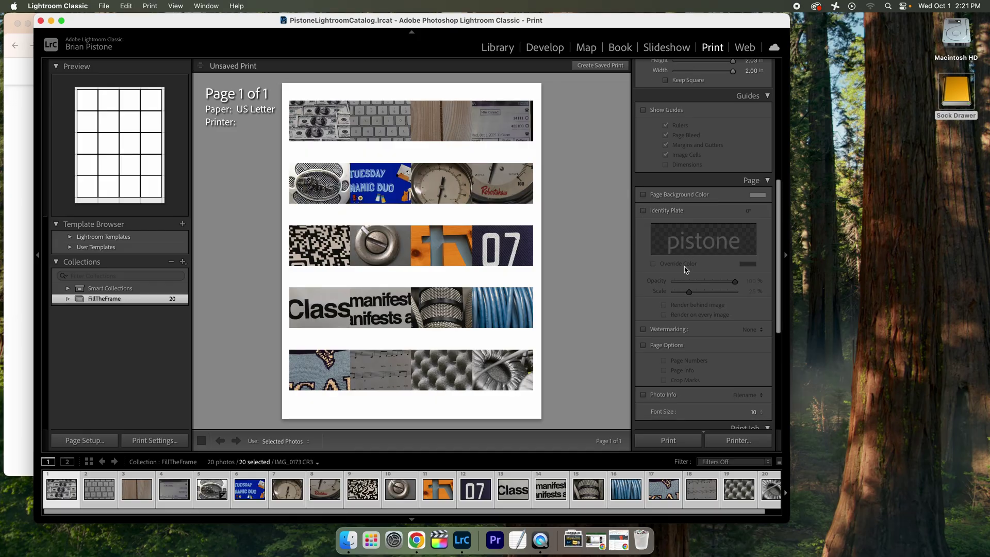
{"action": "left_click", "coordinate": [644, 329]}
{"action": "left_click", "coordinate": [748, 329]}
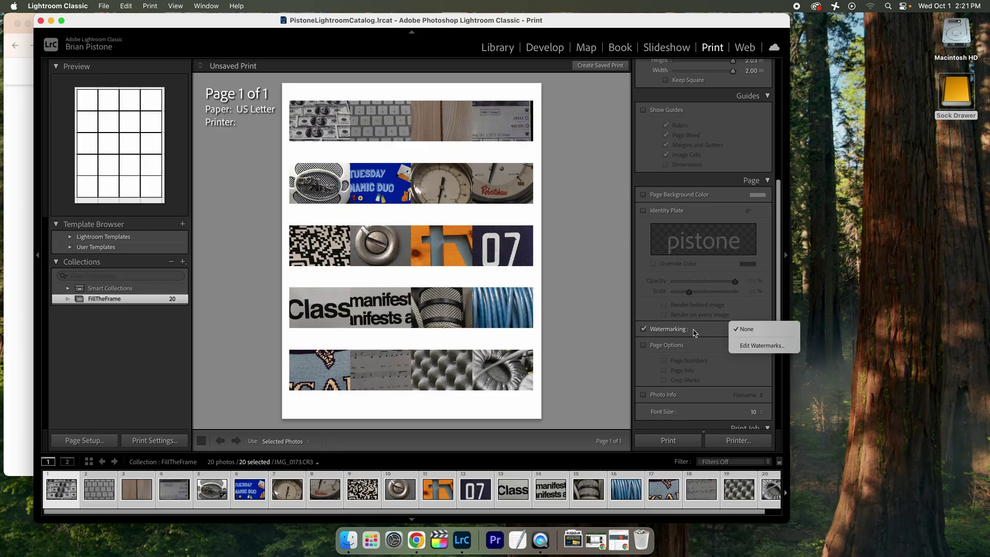
{"action": "left_click", "coordinate": [644, 335]}
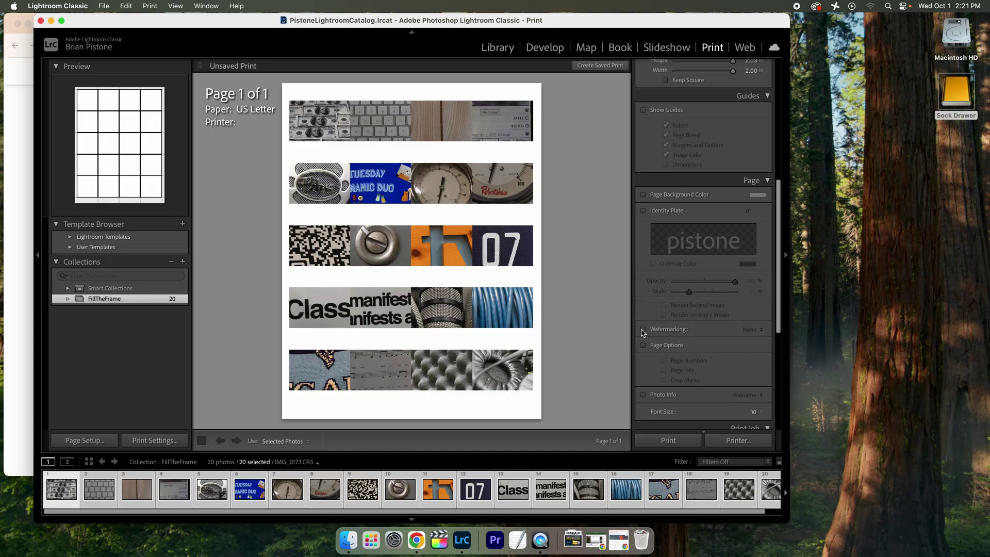
{"action": "left_click", "coordinate": [644, 330]}
{"action": "scroll", "coordinate": [679, 332], "scroll_direction": "down", "scroll_amount": 3}
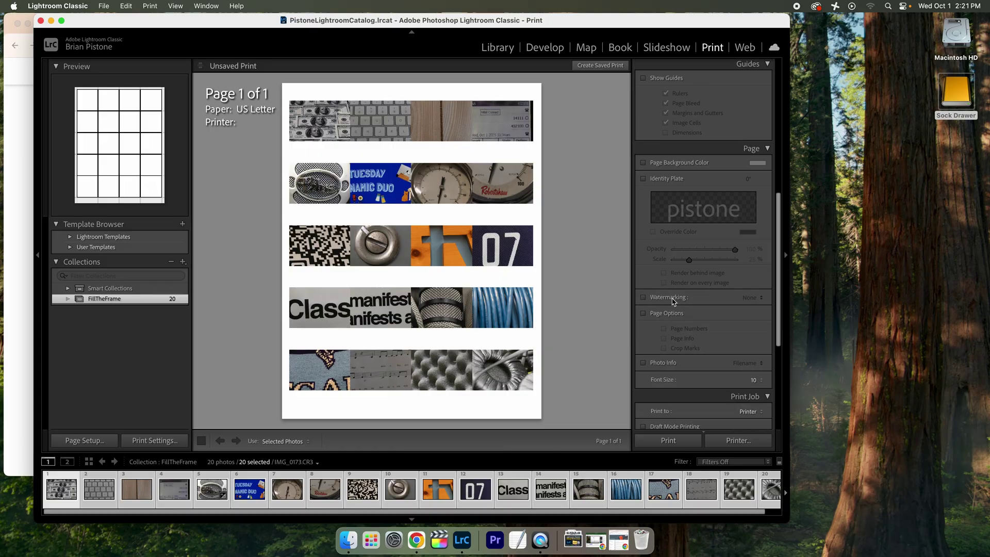
{"action": "scroll", "coordinate": [676, 303], "scroll_direction": "down", "scroll_amount": 5}
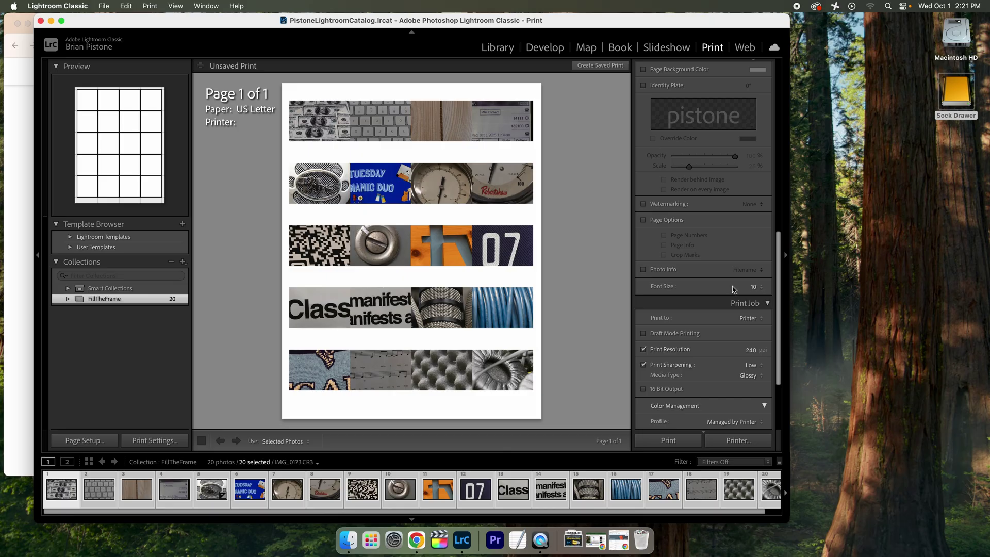
{"action": "scroll", "coordinate": [735, 289], "scroll_direction": "down", "scroll_amount": 1}
Switch the Print Job output to JPEG File.
{"action": "left_click", "coordinate": [747, 303]}
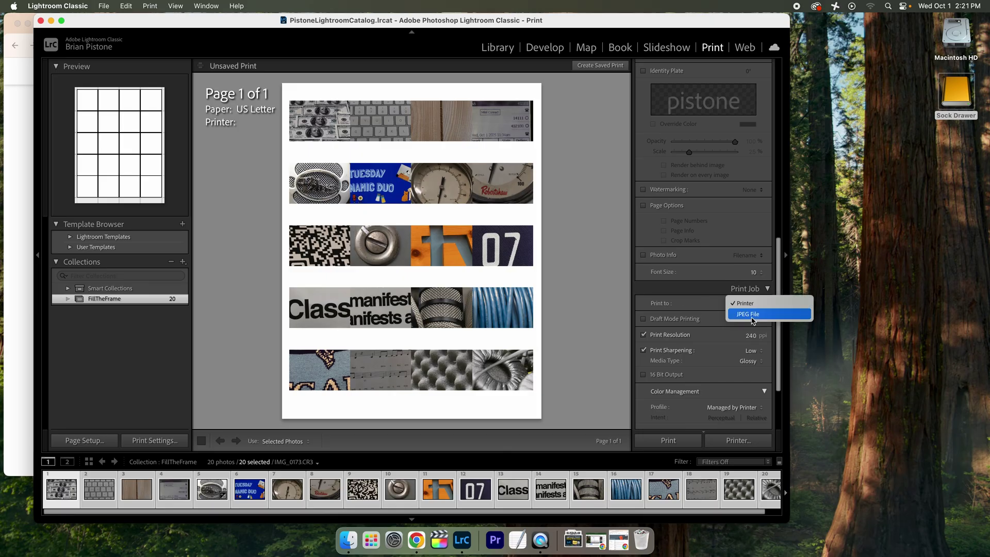
{"action": "left_click", "coordinate": [751, 316]}
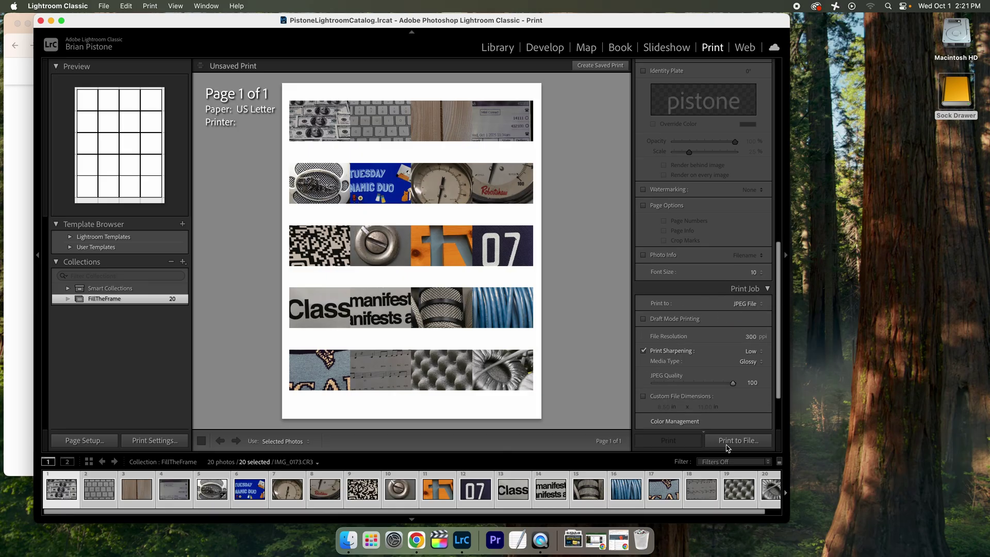
{"action": "scroll", "coordinate": [725, 314], "scroll_direction": "down", "scroll_amount": 1}
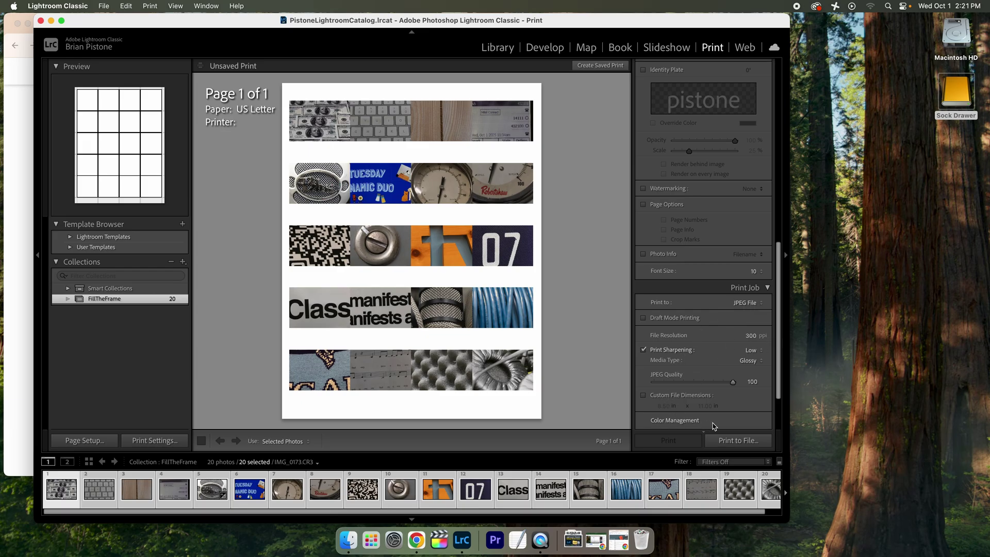
Save the contact sheet as 2025-10-01ContactSheet in the Retouched folder.
{"action": "left_click", "coordinate": [739, 441]}
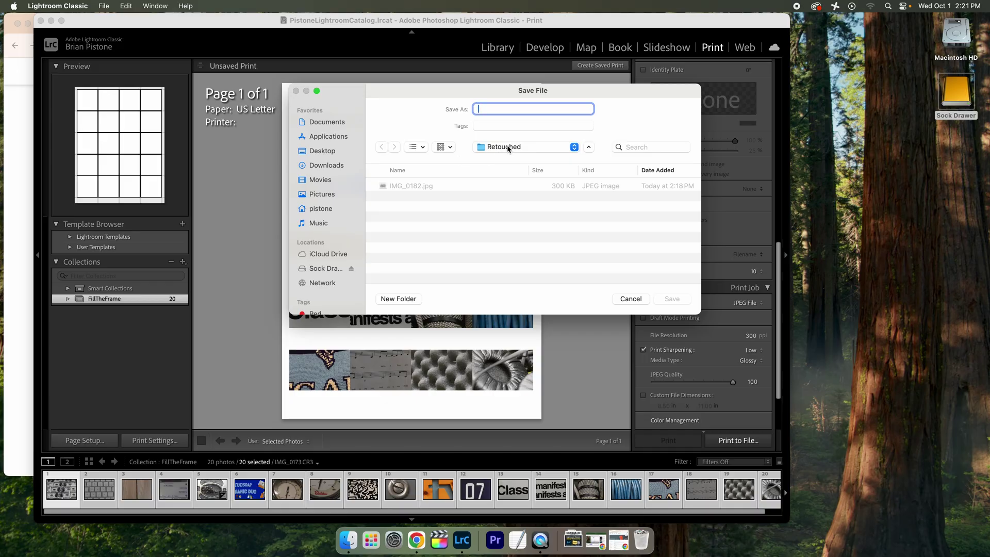
{"action": "type", "text": "2025-10-01ContactSheet"}
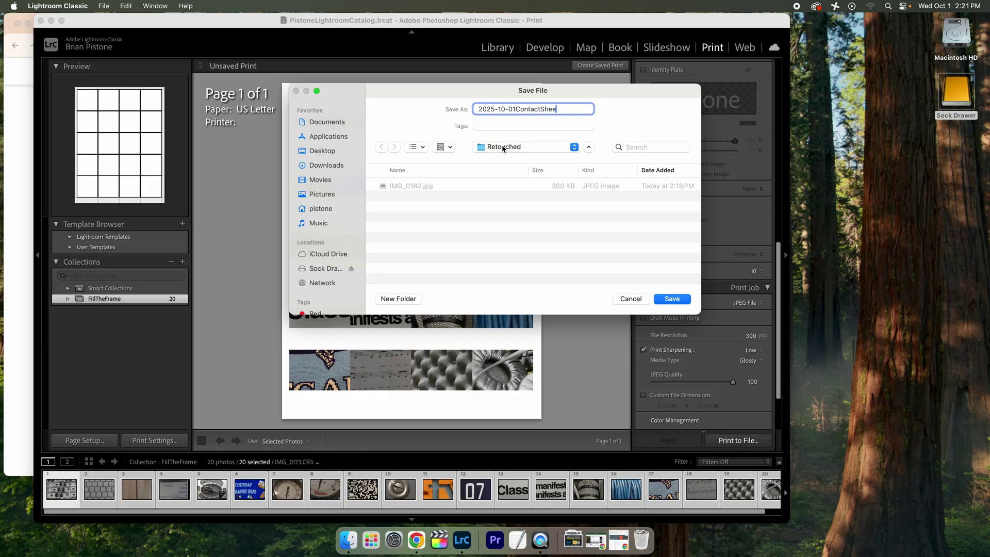
{"action": "left_click", "coordinate": [677, 302]}
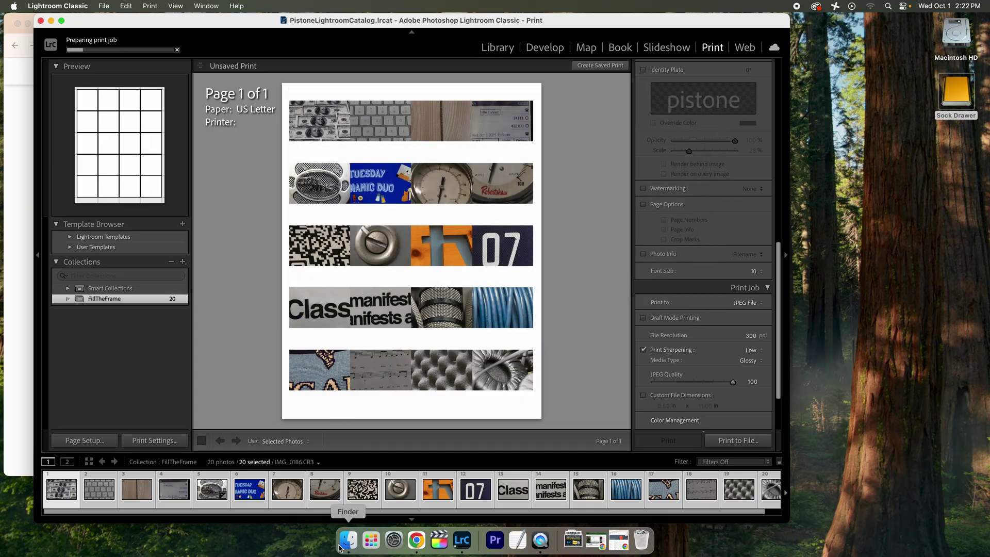
In Finder's Retouched folder, Quick Look 2025-10-01ContactSheet.jpg to check the contact sheet.
{"action": "left_click", "coordinate": [348, 540]}
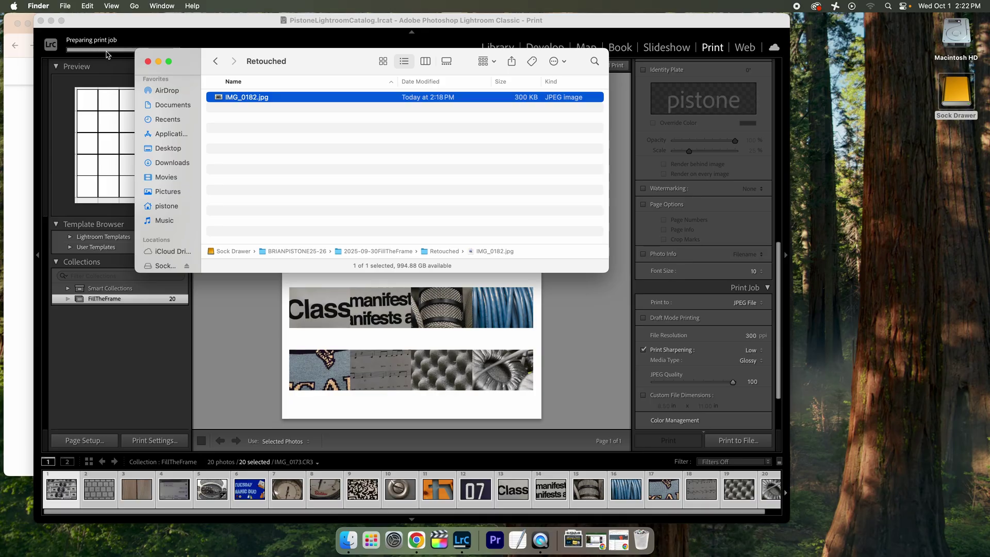
{"action": "left_click_drag", "start_coordinate": [166, 53], "coordinate": [166, 76]}
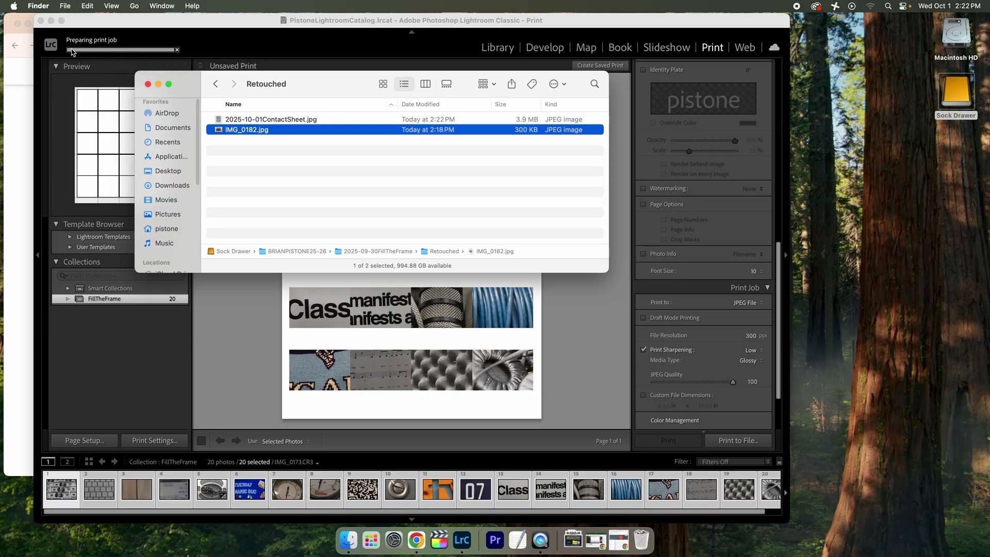
{"action": "left_click", "coordinate": [285, 120]}
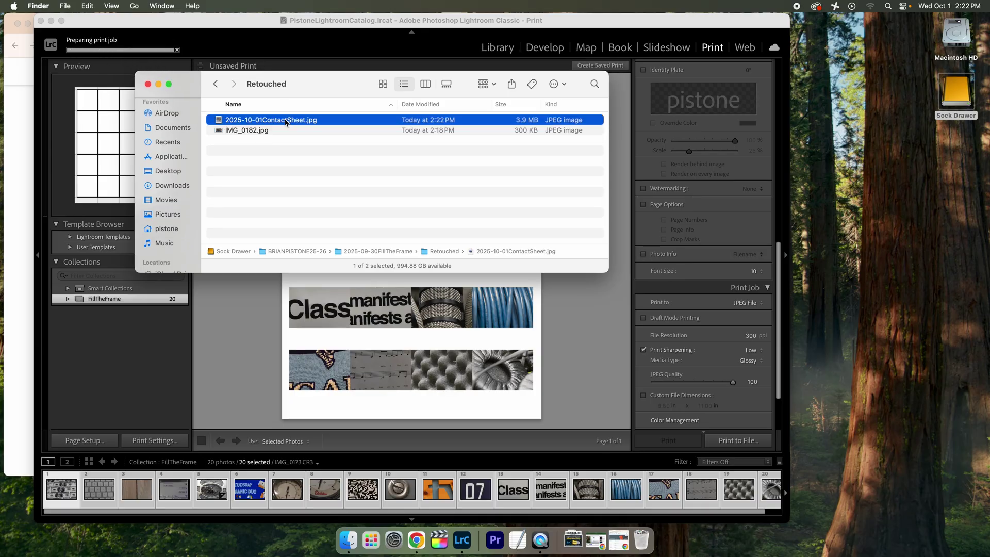
{"action": "key", "text": "space"}
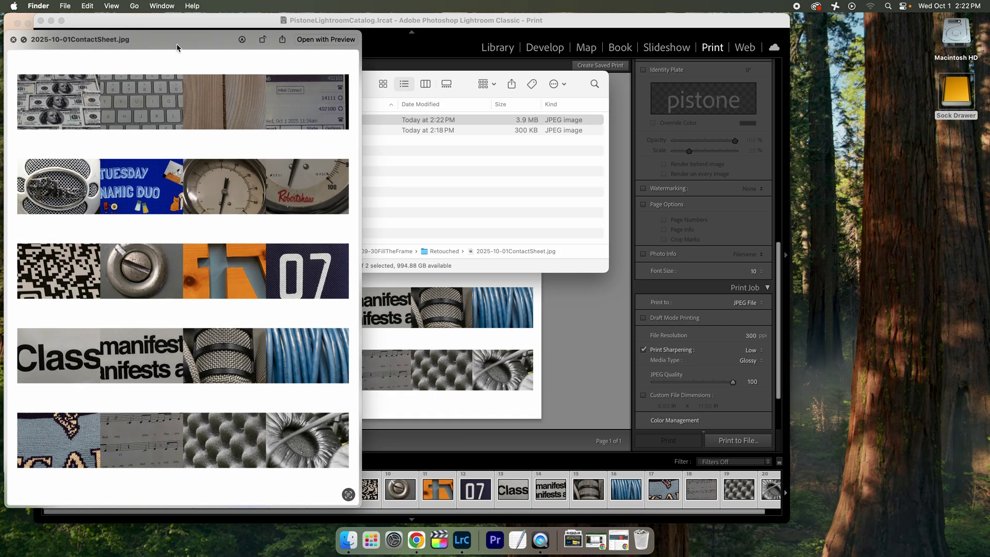
{"action": "key", "text": "space"}
Quick Look IMG_0182.jpg to check the retouched Blue mic photo.
{"action": "left_click", "coordinate": [264, 132]}
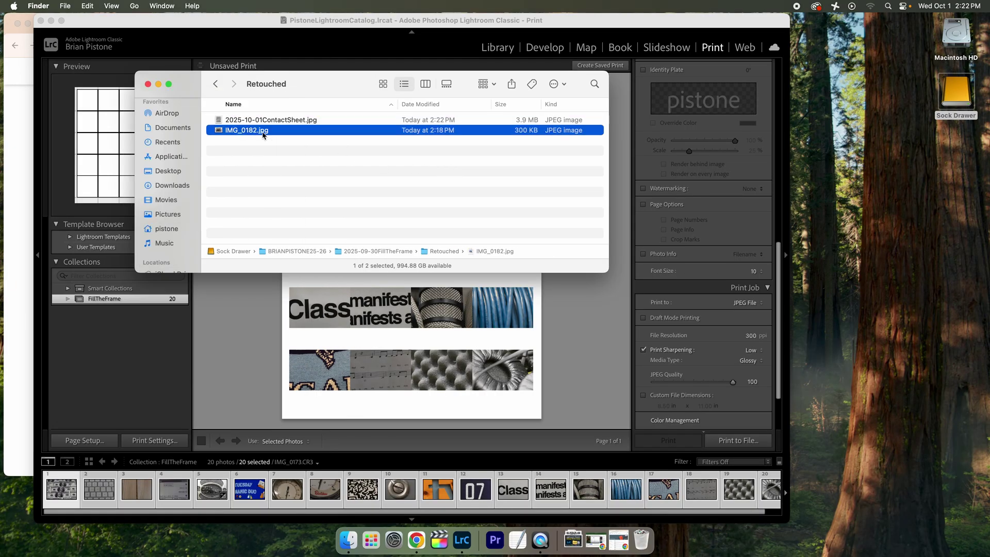
{"action": "key", "text": "space"}
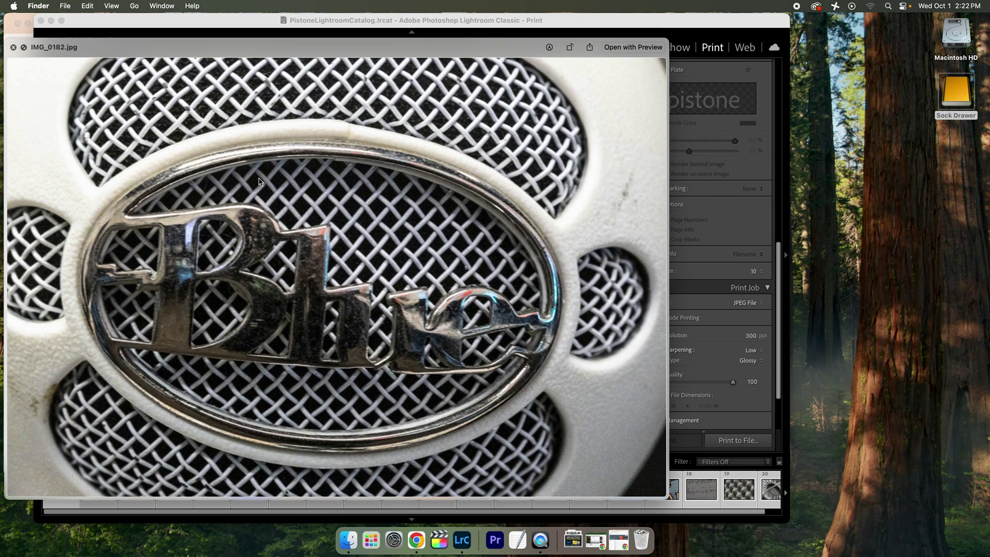
{"action": "key", "text": "space"}
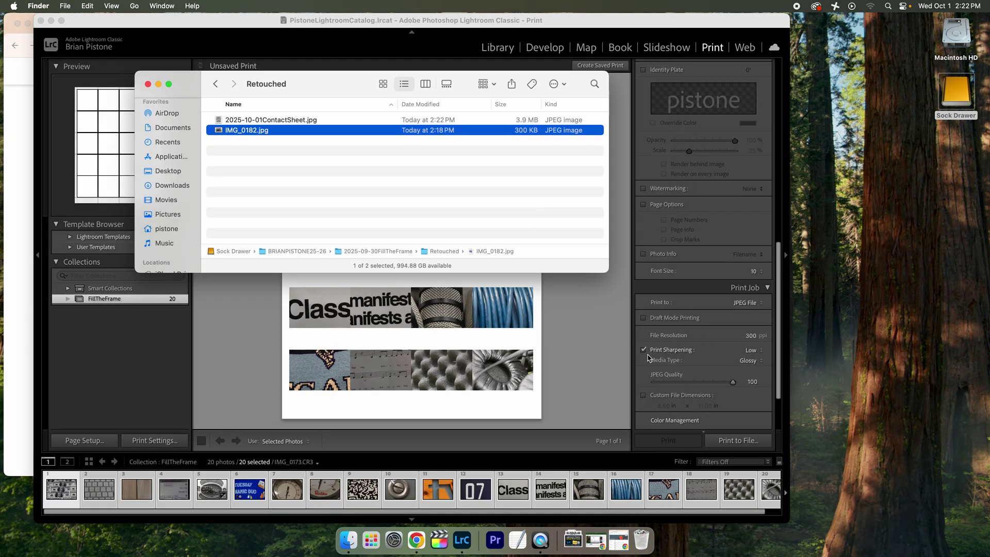